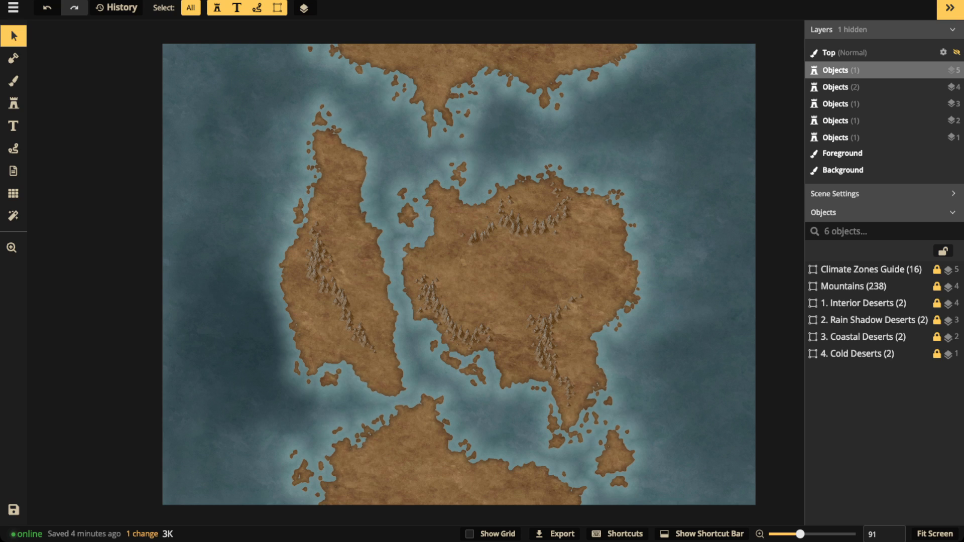
# Turn on the map's square grid overlay and close the grid options.
pyautogui.click(13, 193)
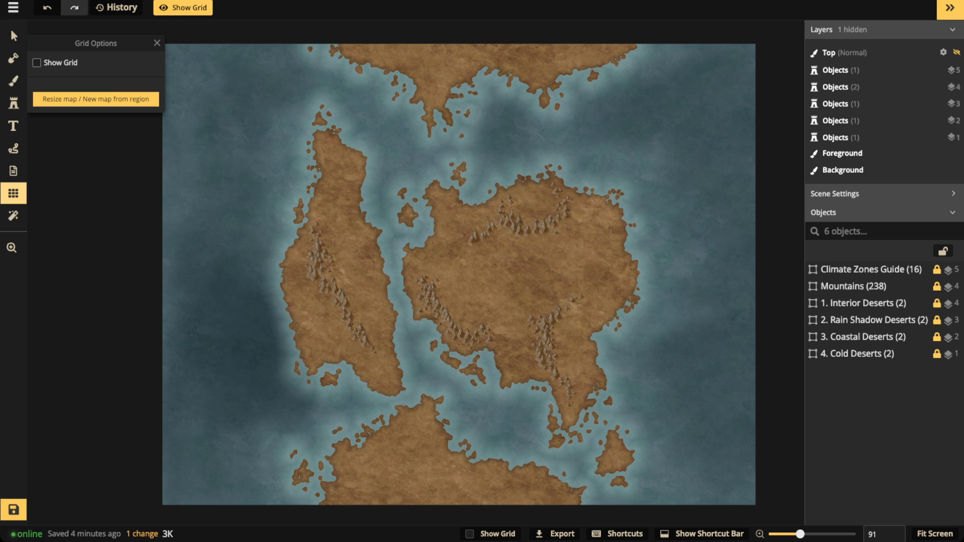
pyautogui.click(36, 63)
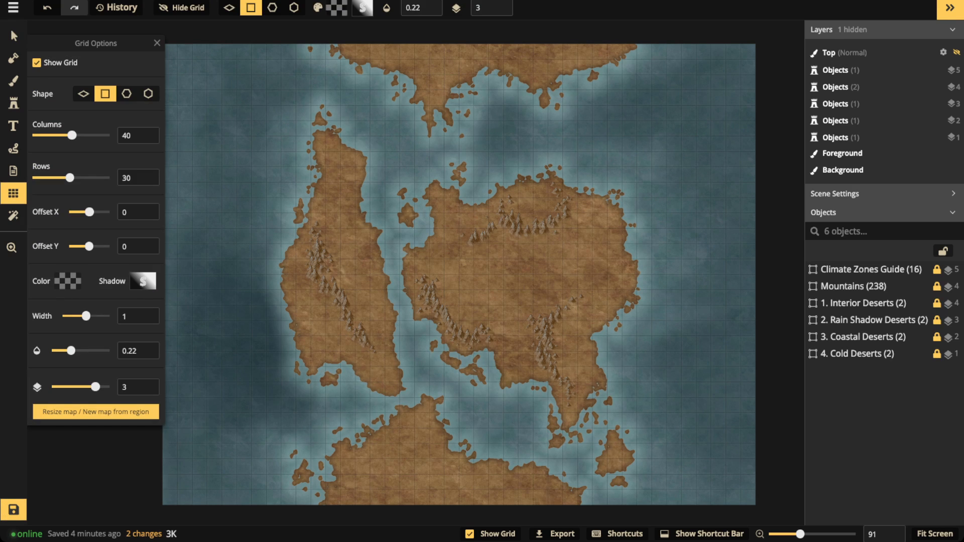
pyautogui.click(158, 44)
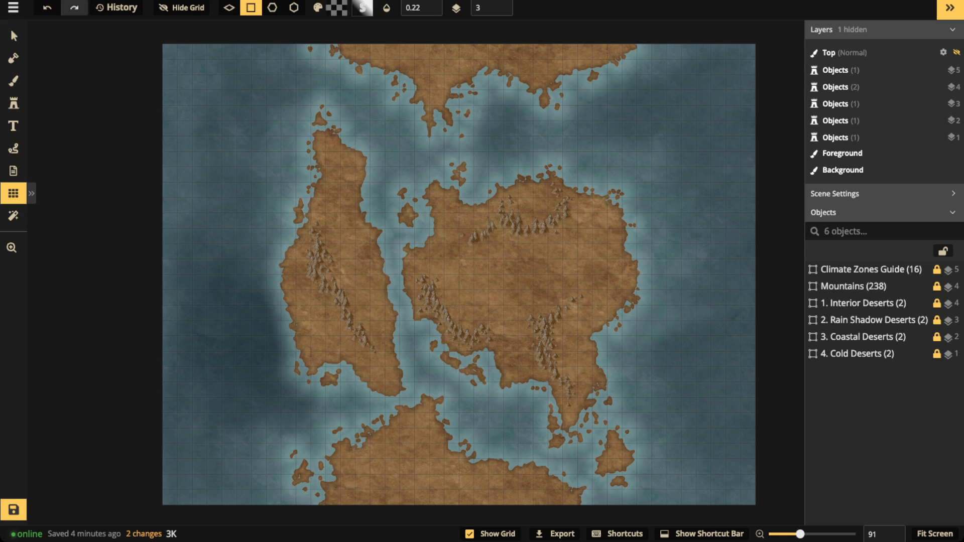
pyautogui.scroll(5, 323, 234)
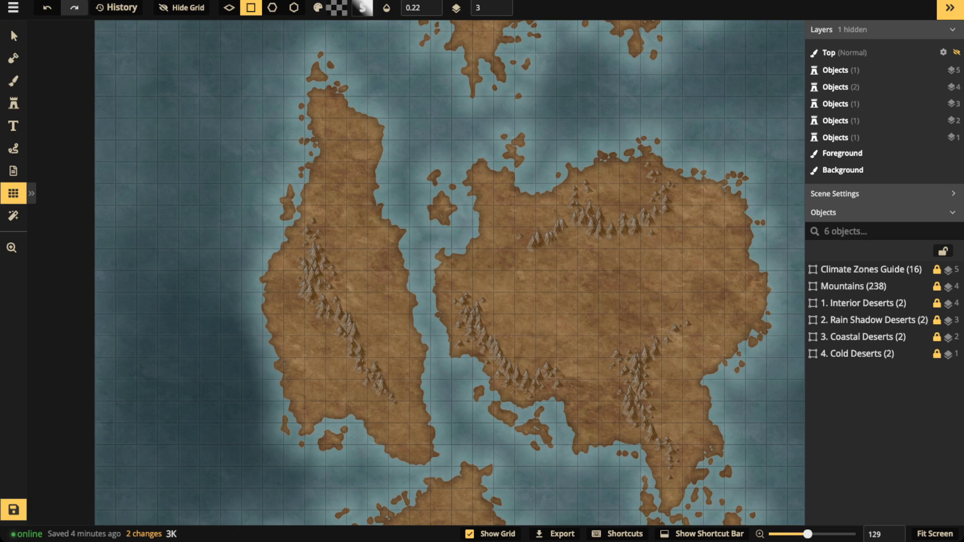
pyautogui.scroll(-3, 428, 281)
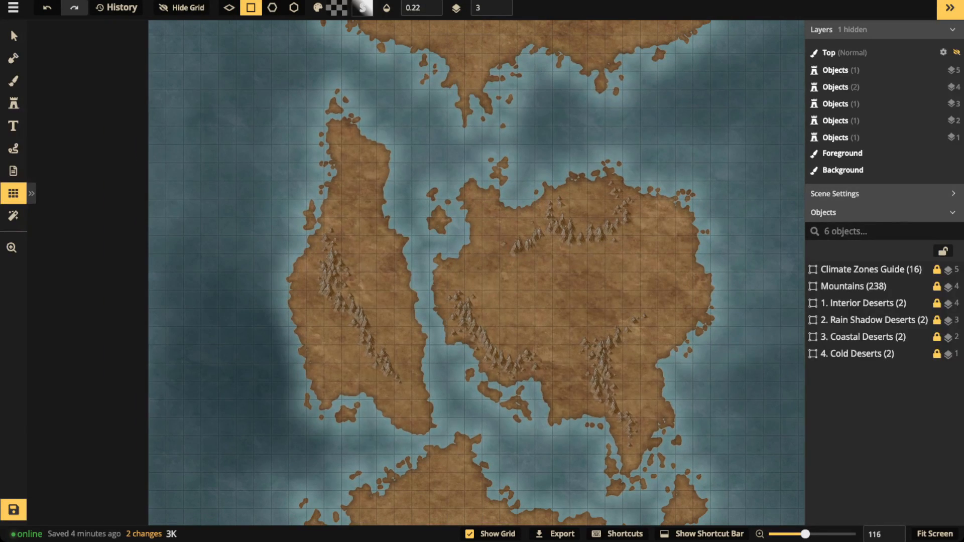
pyautogui.press('space')
pyautogui.moveTo(428, 281); pyautogui.dragTo(347, 282)
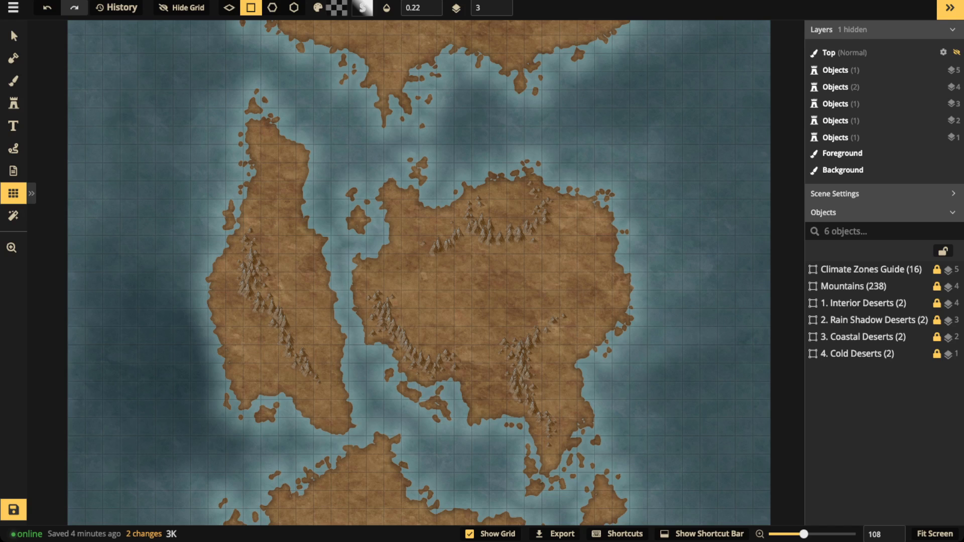
pyautogui.scroll(-3, 347, 245)
pyautogui.press('space')
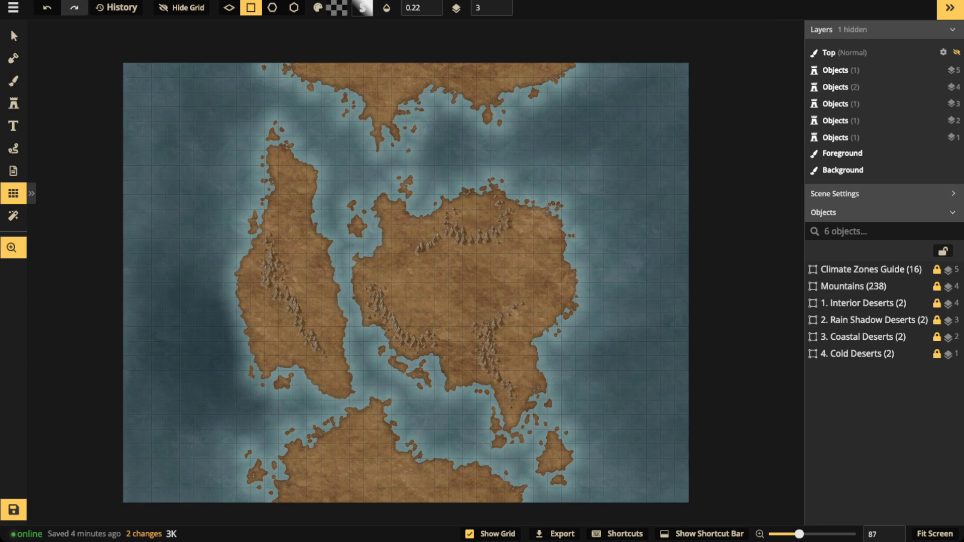
pyautogui.moveTo(346, 245); pyautogui.dragTo(388, 217)
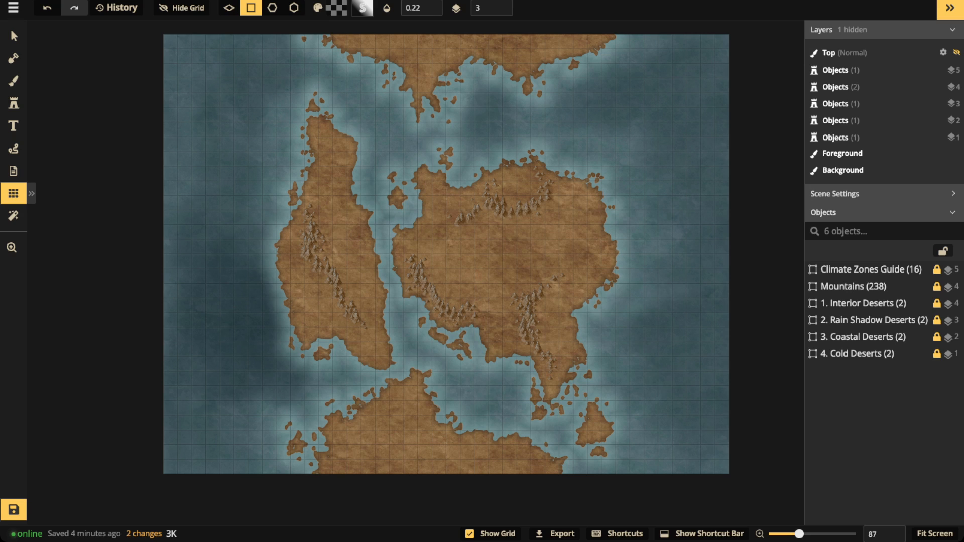
# Make the hidden Climate Zones Guide group visible over the map at 0.4 opacity.
pyautogui.click(871, 269)
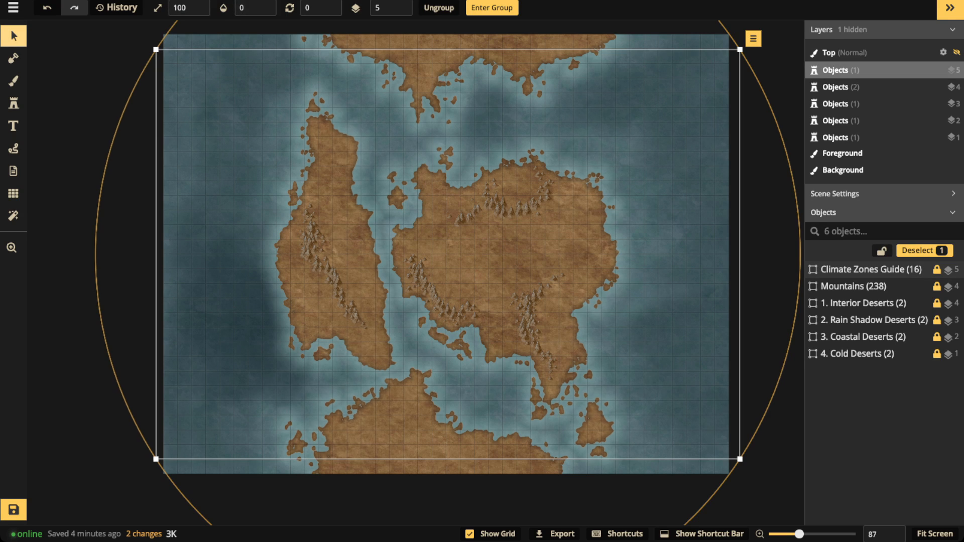
pyautogui.click(267, 5)
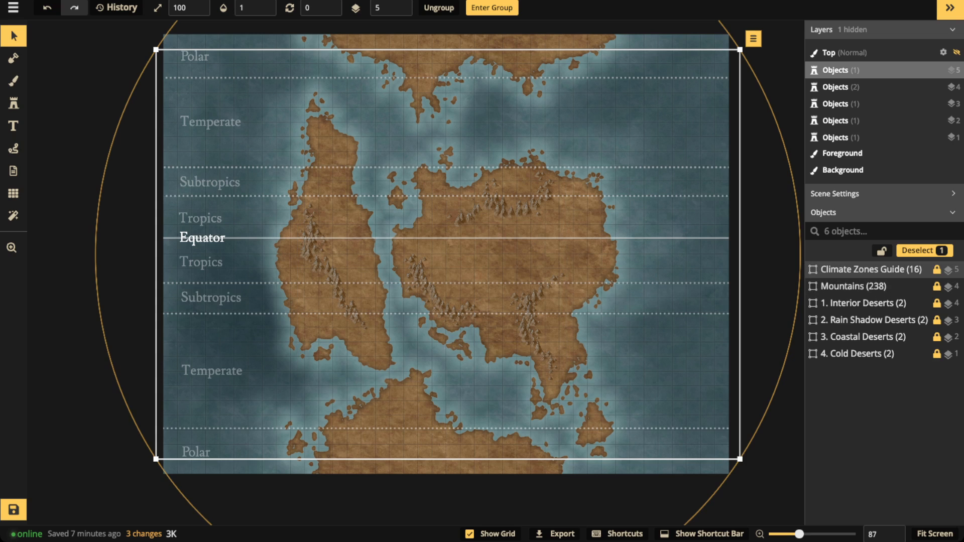
pyautogui.click(255, 8)
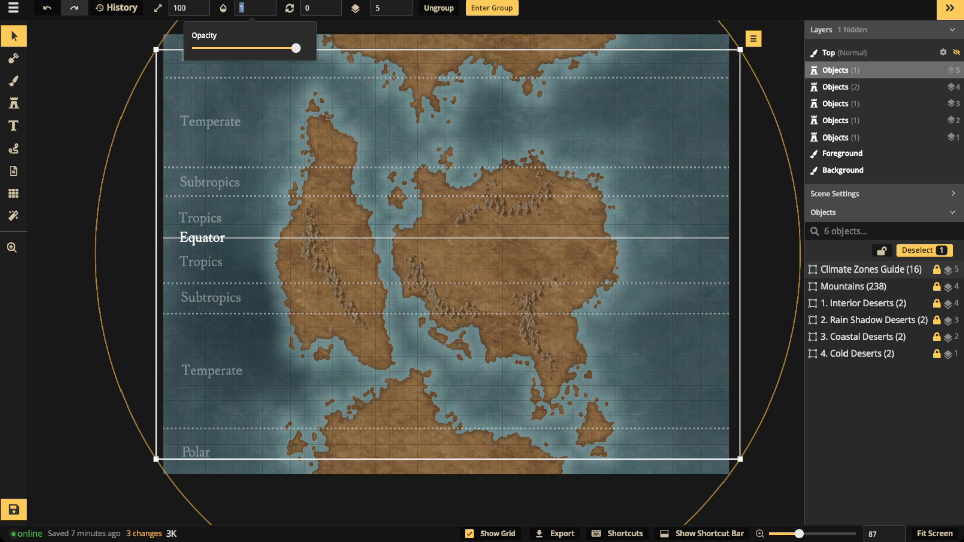
pyautogui.write('0.06')
pyautogui.moveTo(202, 48); pyautogui.dragTo(236, 48)
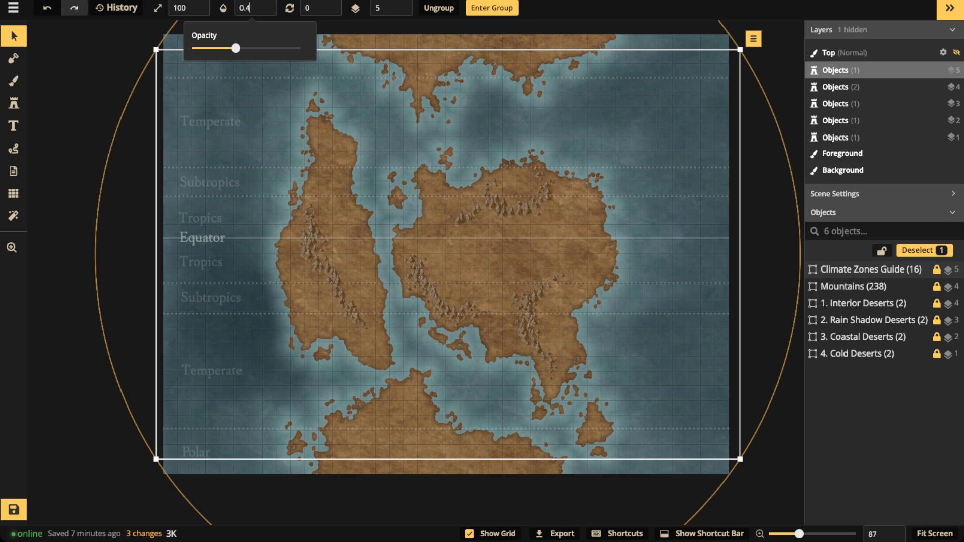
# Reveal the "1. Interior Deserts" group by setting its opacity to 1, and deselect it.
pyautogui.scroll(-3, 530, 208)
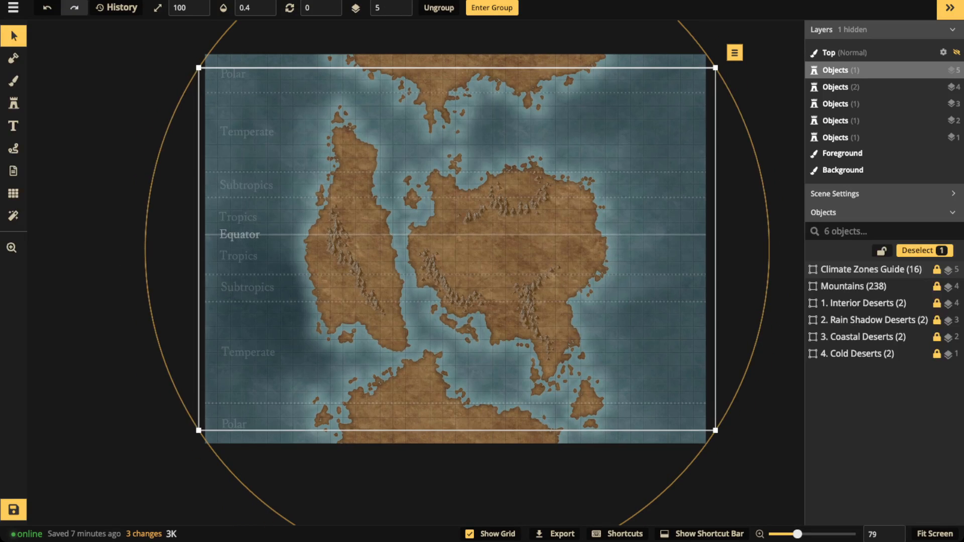
pyautogui.click(863, 304)
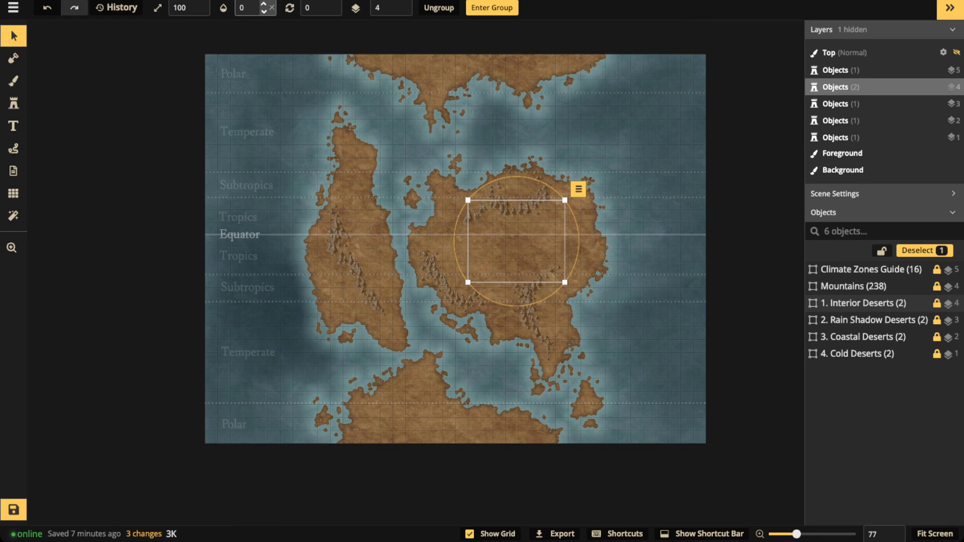
pyautogui.click(269, 5)
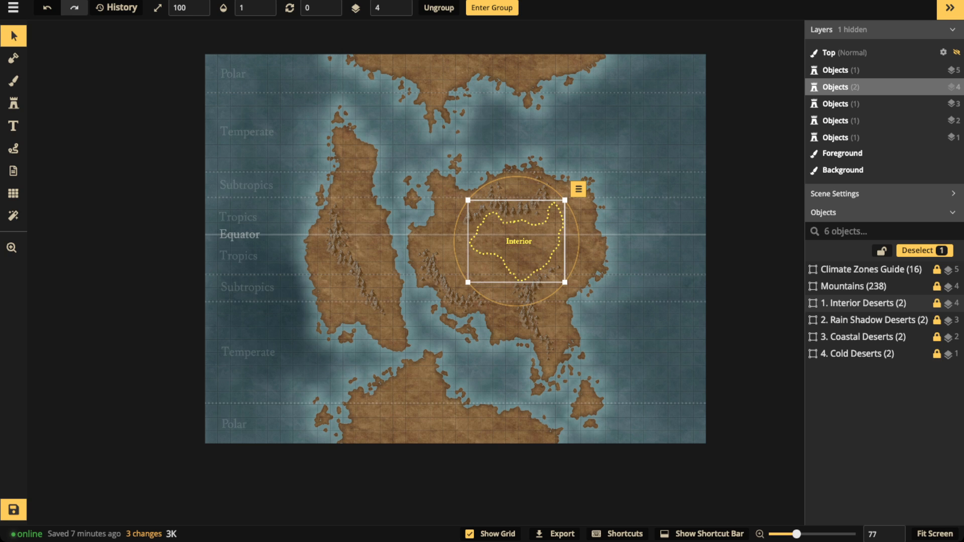
pyautogui.click(590, 229)
# Enter the "1. Interior Deserts" group and delete its "Interior" text label, keeping the dotted outline.
pyautogui.scroll(5, 590, 229)
pyautogui.scroll(4, 542, 240)
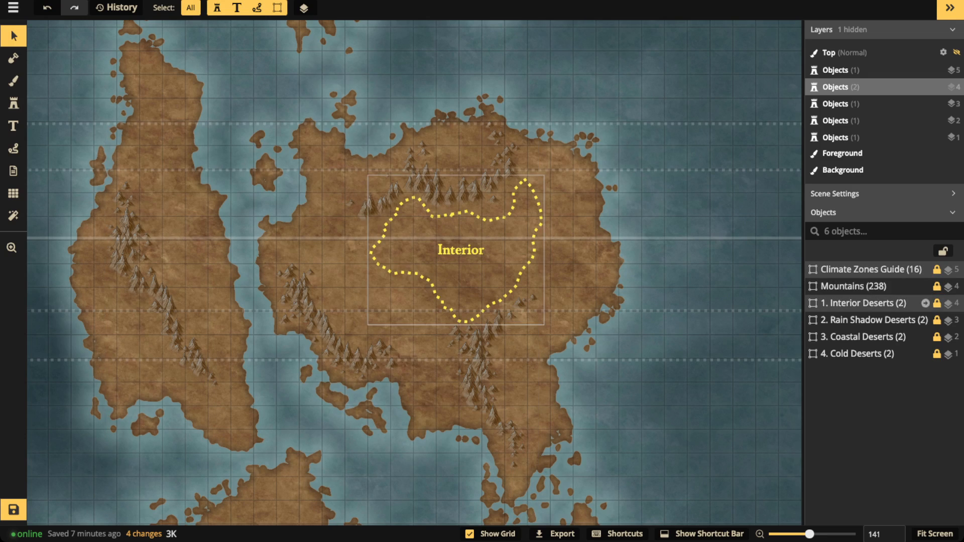
pyautogui.click(863, 303)
pyautogui.click(926, 303)
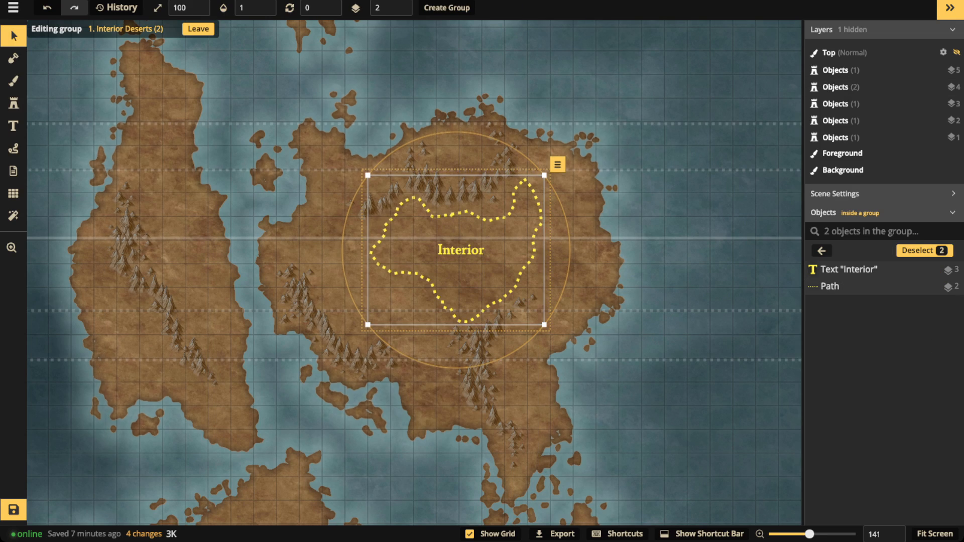
pyautogui.click(461, 250)
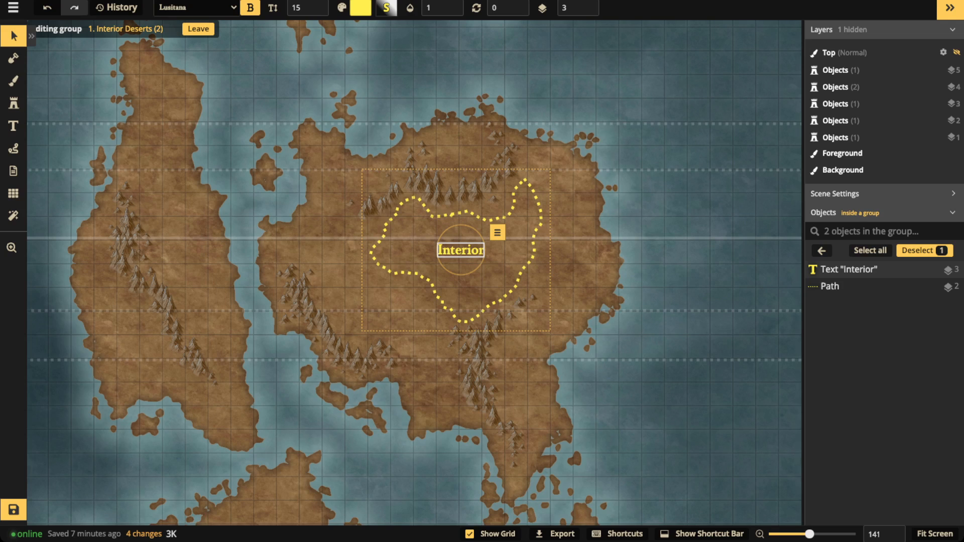
pyautogui.press('Delete')
pyautogui.click(460, 250)
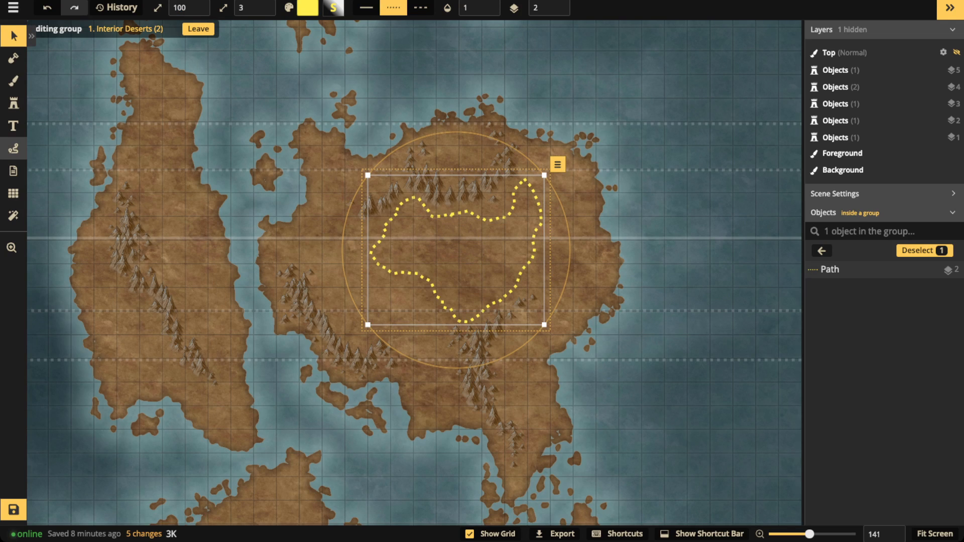
# Try shifting the dotted desert outline and setting its rotation to 345, and undo the transformation.
pyautogui.click(13, 148)
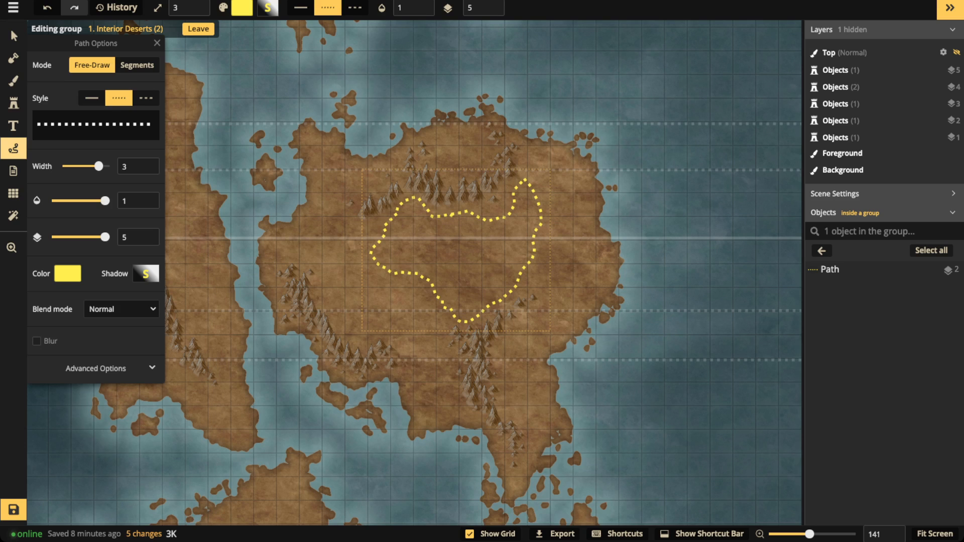
pyautogui.click(13, 36)
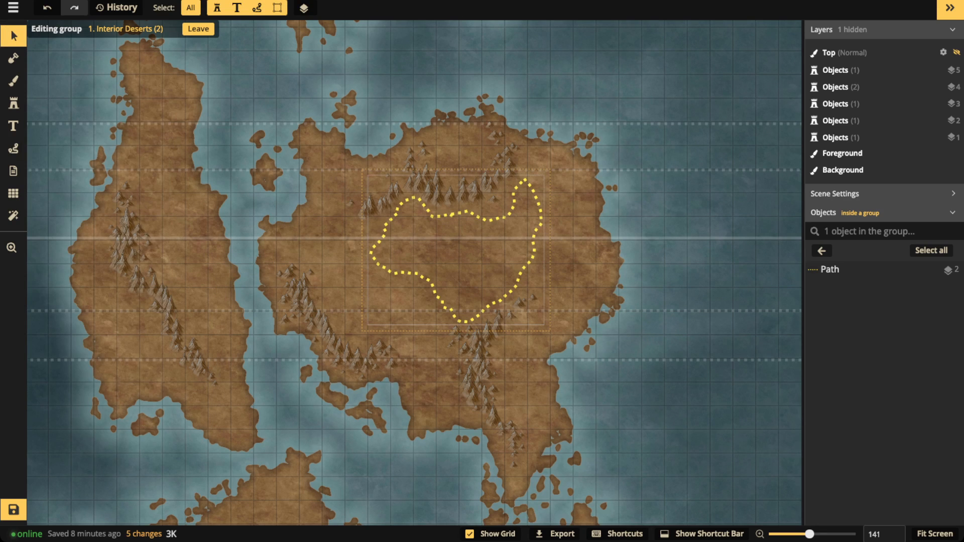
pyautogui.click(452, 215)
pyautogui.moveTo(452, 215); pyautogui.dragTo(450, 215)
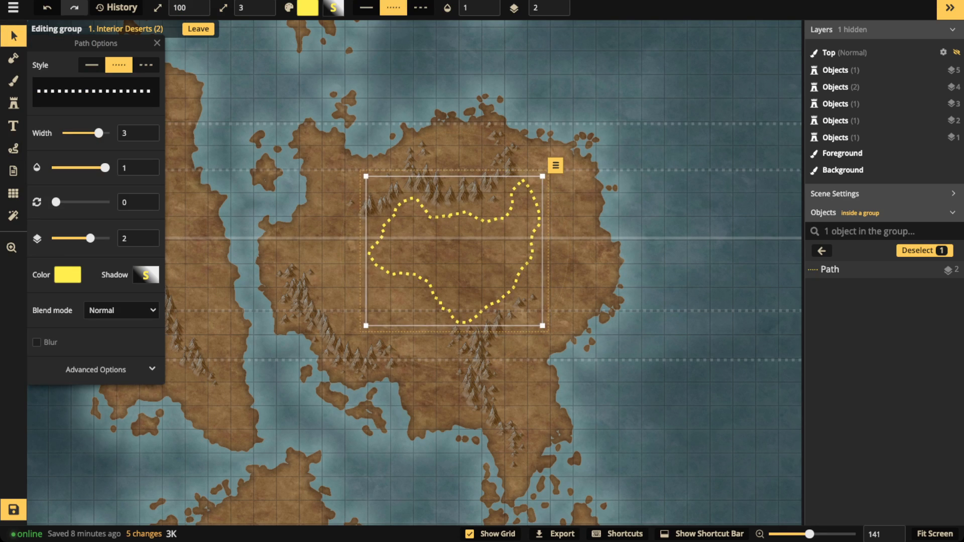
pyautogui.moveTo(56, 202); pyautogui.dragTo(76, 202)
pyautogui.moveTo(485, 253); pyautogui.dragTo(456, 262)
pyautogui.moveTo(611, 263); pyautogui.dragTo(307, 222)
pyautogui.moveTo(456, 262)
pyautogui.mouseDown()
pyautogui.moveTo(403, 277)
pyautogui.moveTo(449, 265)
pyautogui.mouseUp()
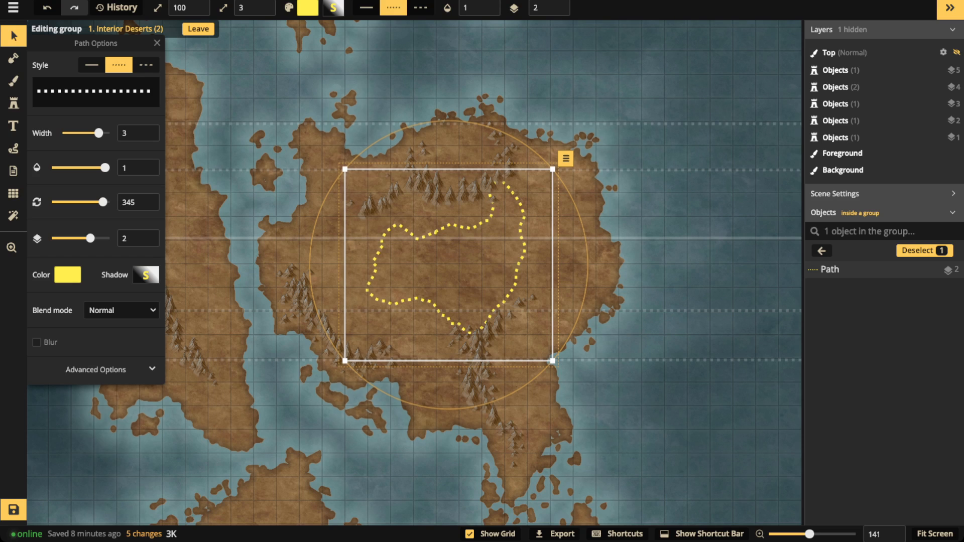
pyautogui.hotkey('ctrl', 'z')
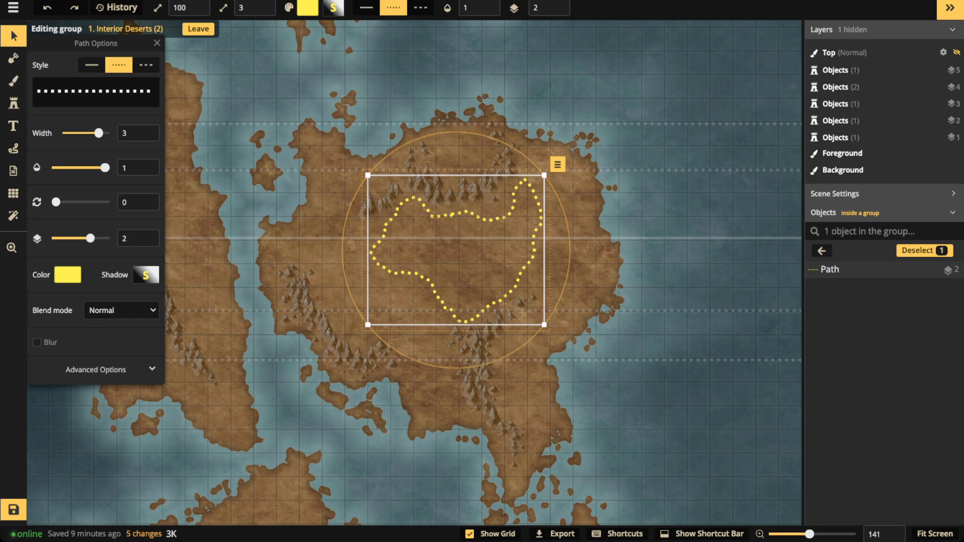
# Draw three dotted yellow free-draw paths at 0.44 opacity from north to south across the desert outline, dividing it into four sections.
pyautogui.scroll(3, 475, 247)
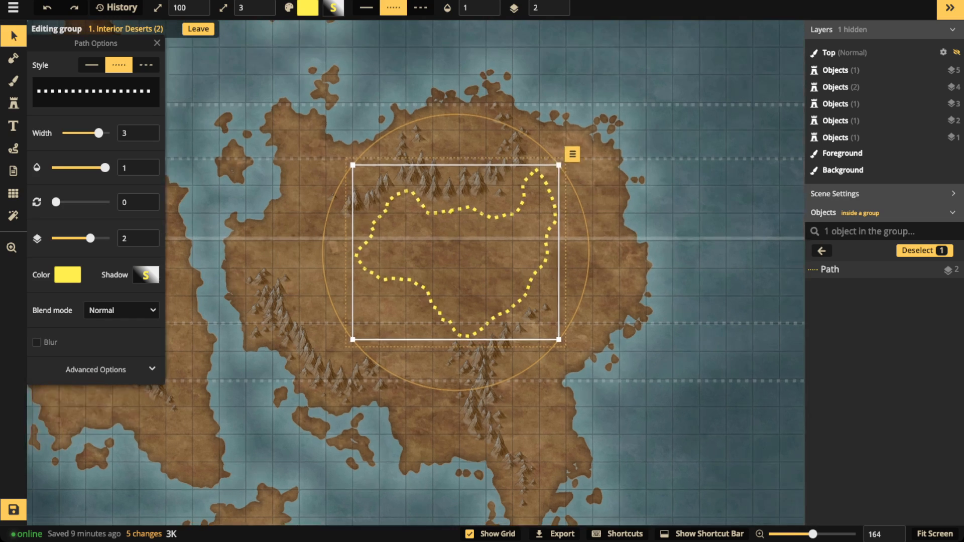
pyautogui.scroll(2, 451, 239)
pyautogui.click(13, 148)
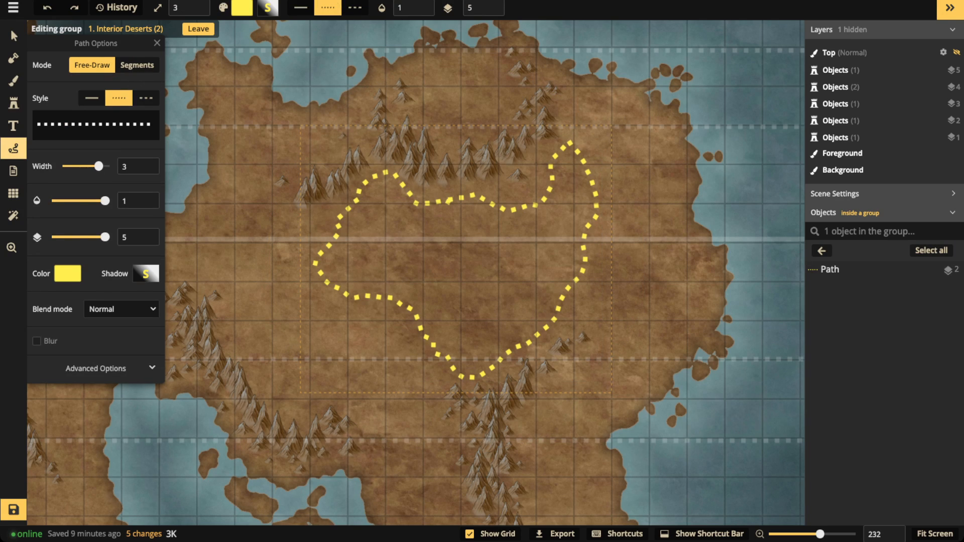
pyautogui.moveTo(105, 201); pyautogui.dragTo(84, 201)
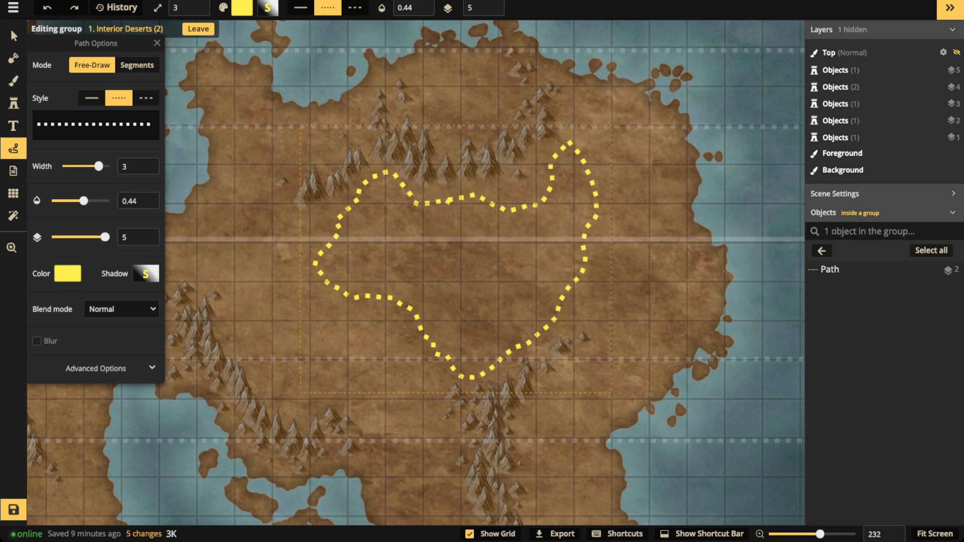
pyautogui.moveTo(372, 191)
pyautogui.mouseDown()
pyautogui.moveTo(396, 228)
pyautogui.moveTo(384, 269)
pyautogui.mouseUp()
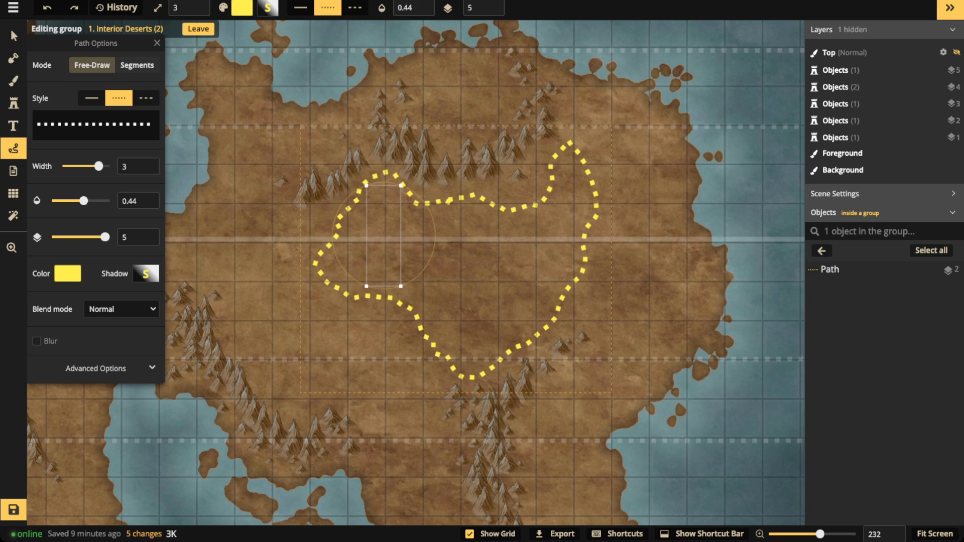
pyautogui.moveTo(458, 201)
pyautogui.mouseDown()
pyautogui.moveTo(465, 242)
pyautogui.moveTo(445, 270)
pyautogui.moveTo(446, 315)
pyautogui.moveTo(438, 335)
pyautogui.mouseUp()
pyautogui.moveTo(513, 211)
pyautogui.mouseDown()
pyautogui.moveTo(533, 256)
pyautogui.moveTo(522, 301)
pyautogui.moveTo(537, 330)
pyautogui.mouseUp()
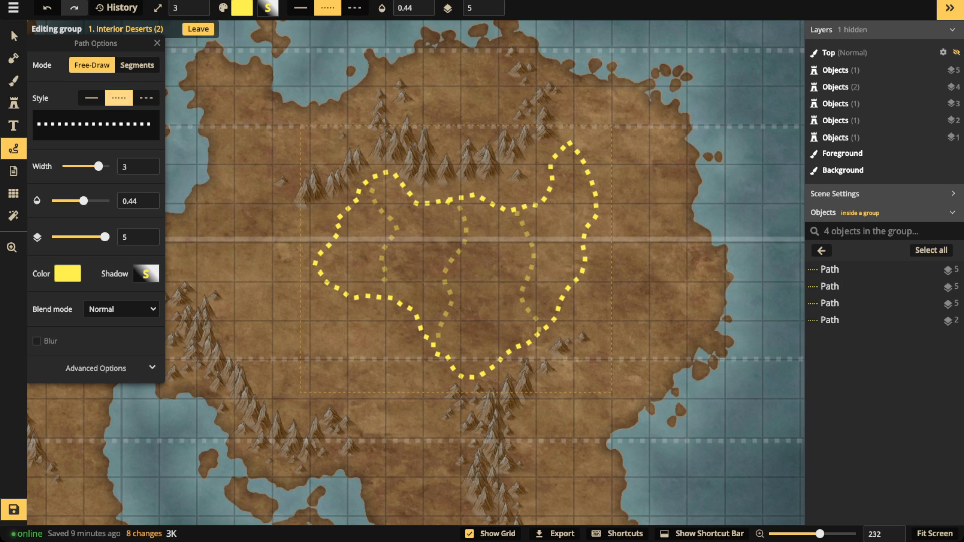
# Browse the recently used and favorite stamp sets for a suitable desert stamp.
pyautogui.click(14, 104)
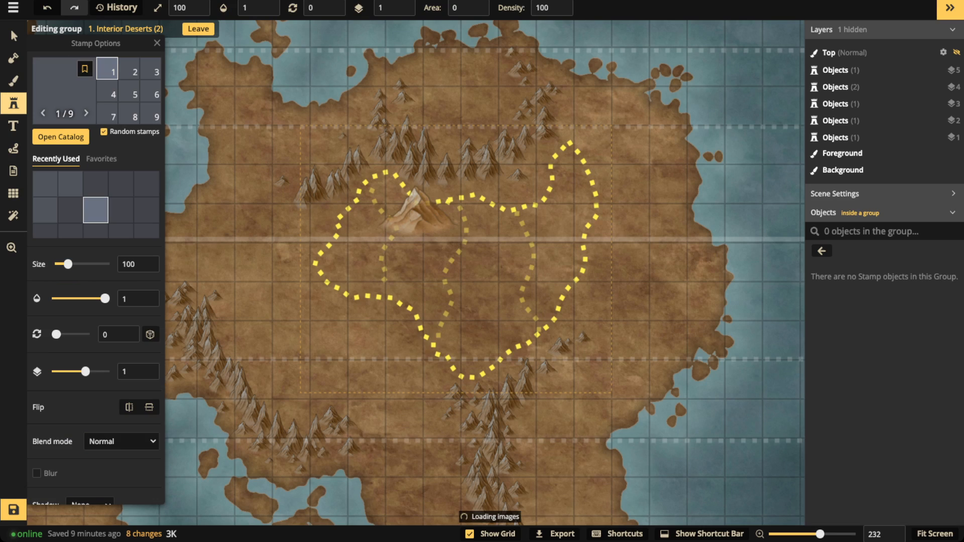
pyautogui.click(102, 158)
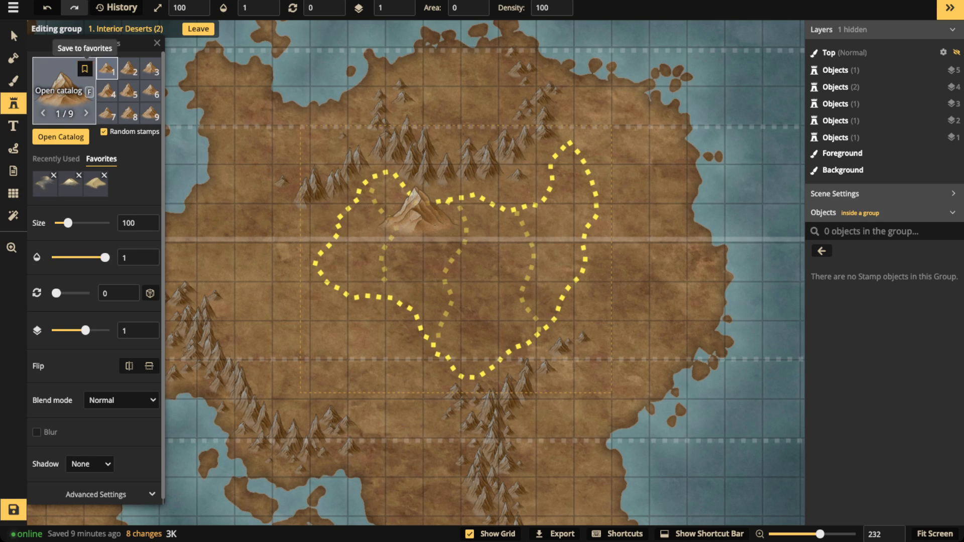
pyautogui.click(56, 159)
pyautogui.click(102, 159)
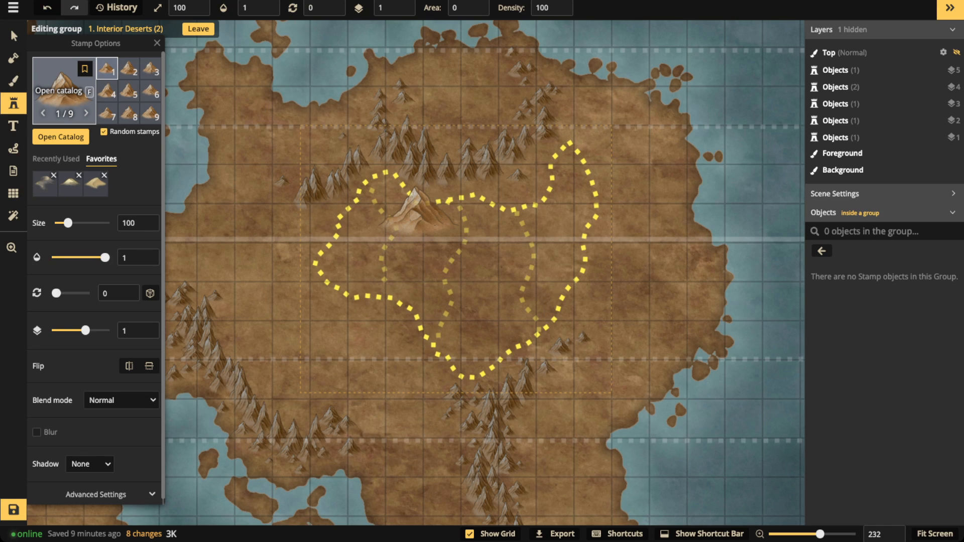
pyautogui.click(55, 159)
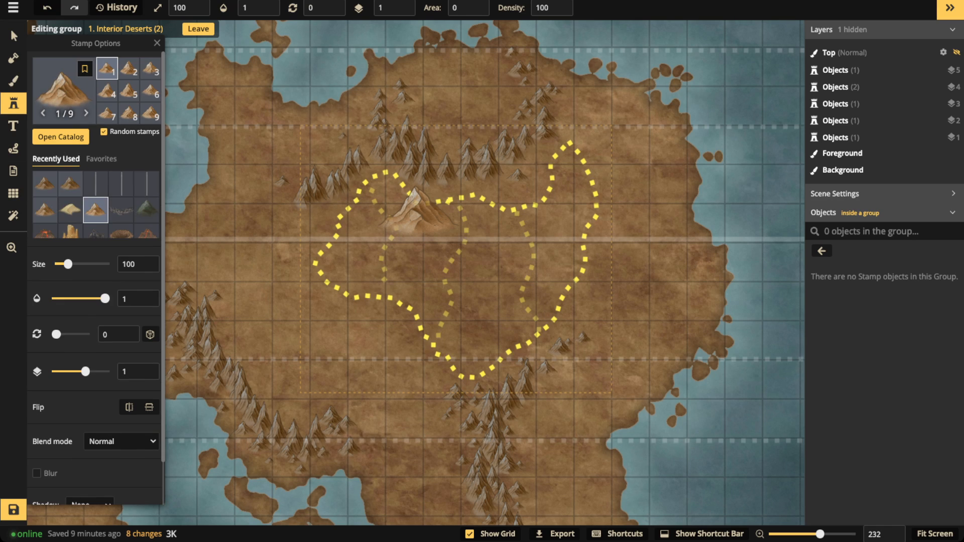
pyautogui.scroll(-2, 96, 205)
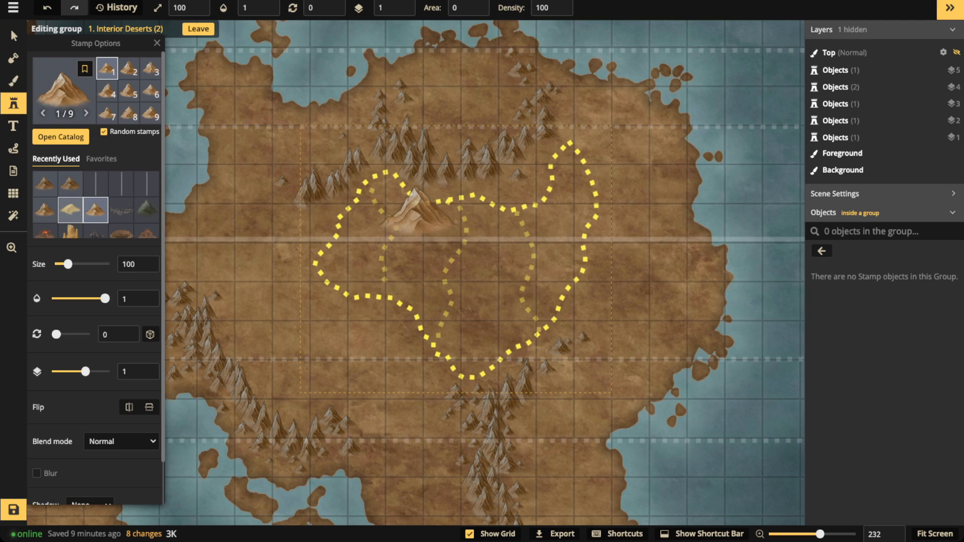
pyautogui.scroll(2, 95, 204)
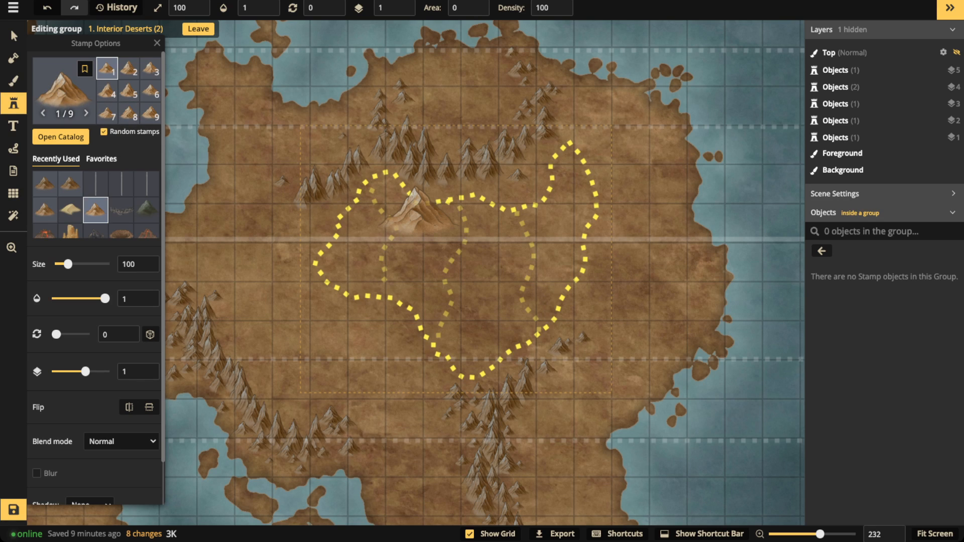
pyautogui.click(101, 159)
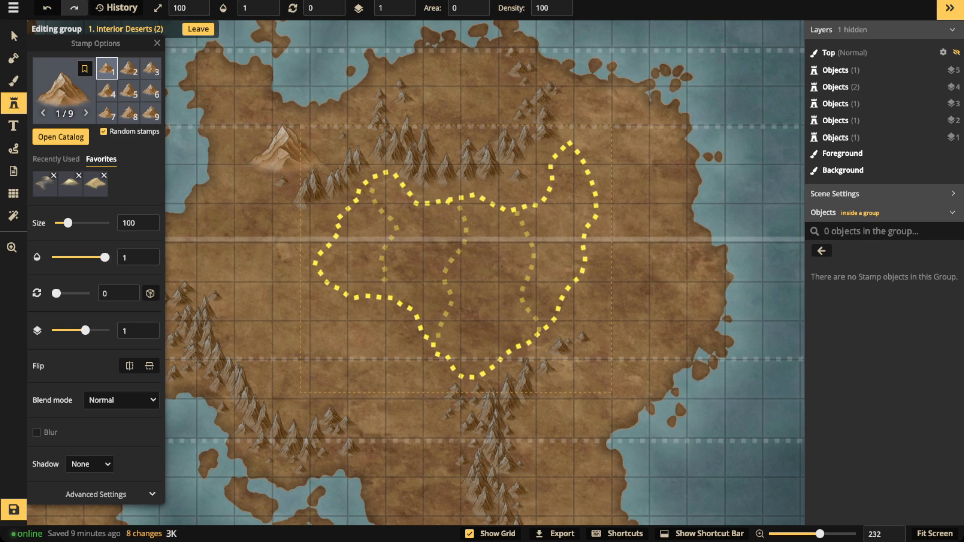
pyautogui.click(14, 37)
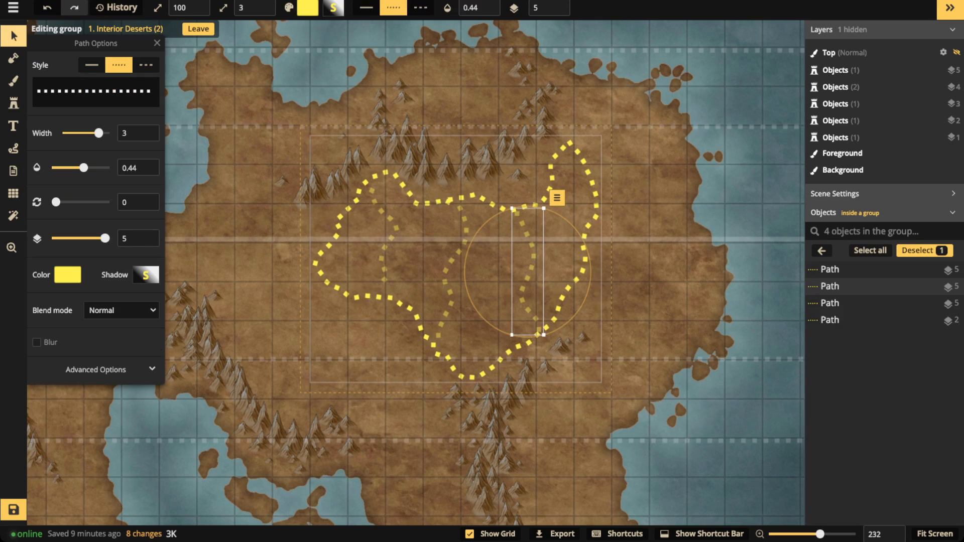
pyautogui.click(13, 104)
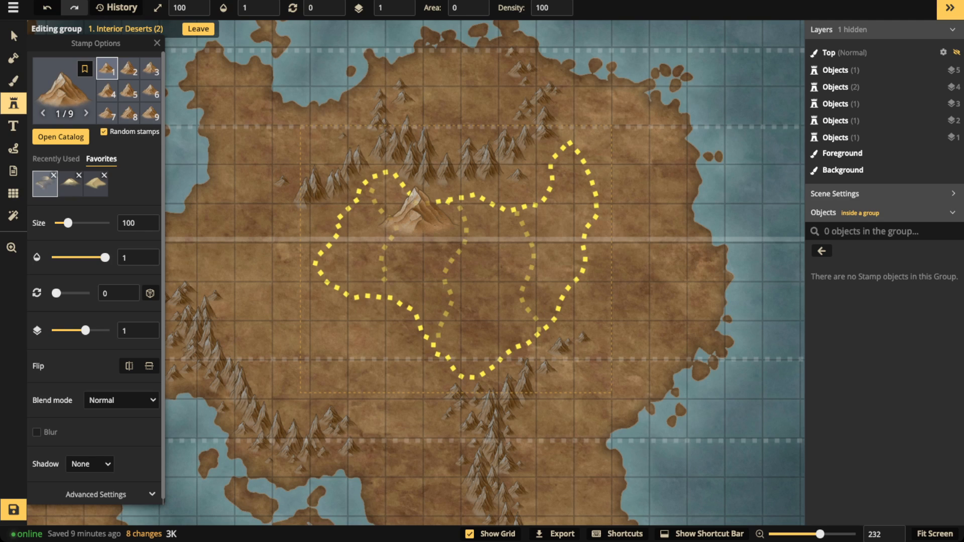
# Choose the first favorite stamp set, Dunes, and set the stamp size to 80.
pyautogui.click(45, 184)
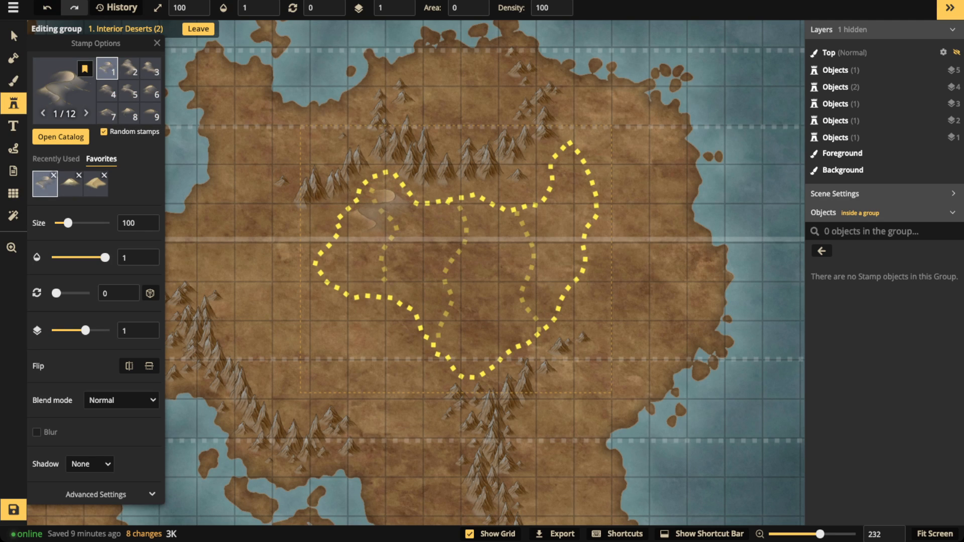
pyautogui.scroll(5, 382, 229)
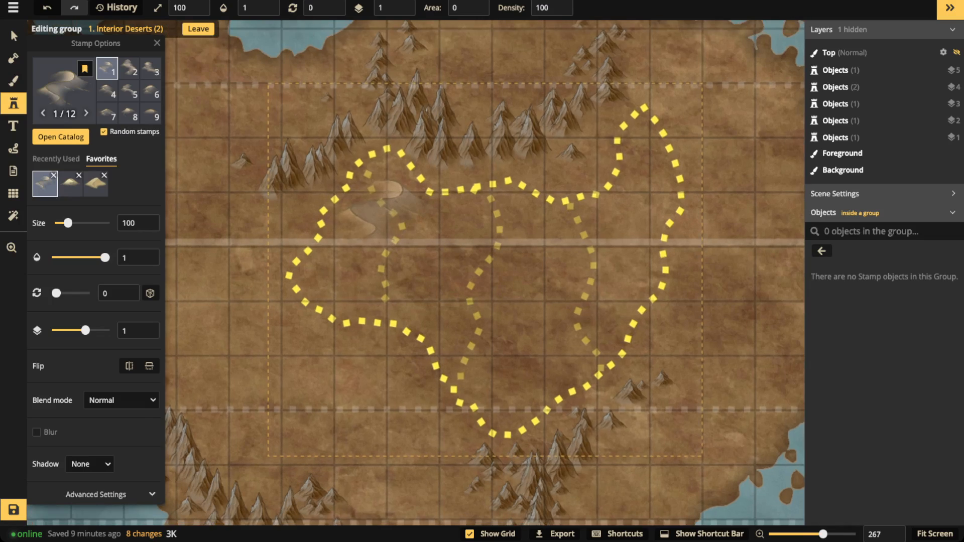
pyautogui.press('[')
pyautogui.press('[')
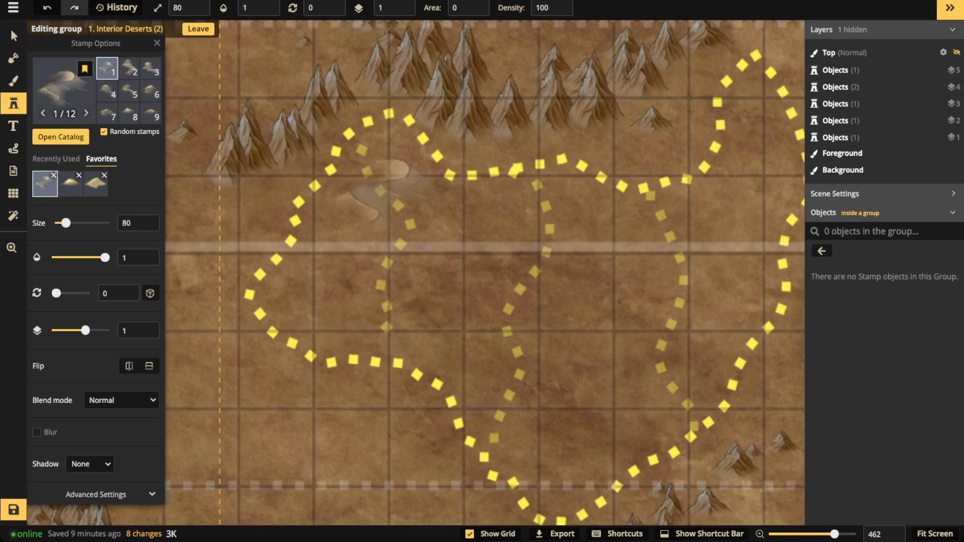
# Try brushing a strip of dunes along the westernmost dividing path, undo it, and place four small dunes there one by one.
pyautogui.moveTo(374, 151); pyautogui.dragTo(402, 306)
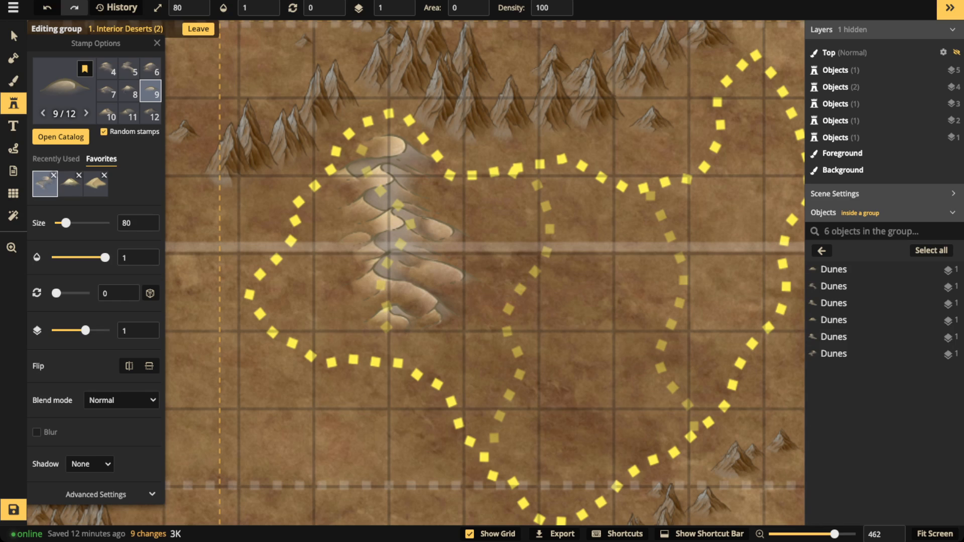
pyautogui.hotkey('ctrl', 'z')
pyautogui.click(380, 135)
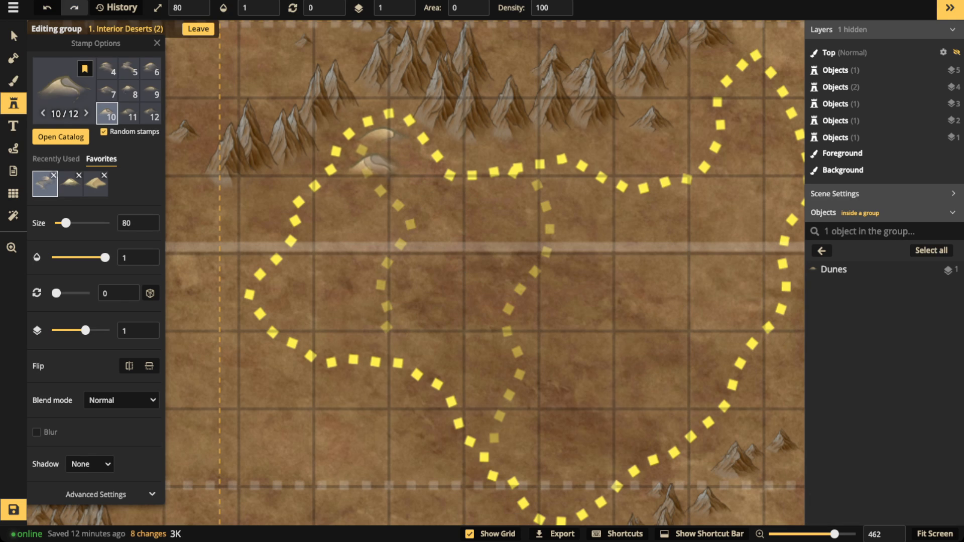
pyautogui.click(375, 162)
pyautogui.click(394, 199)
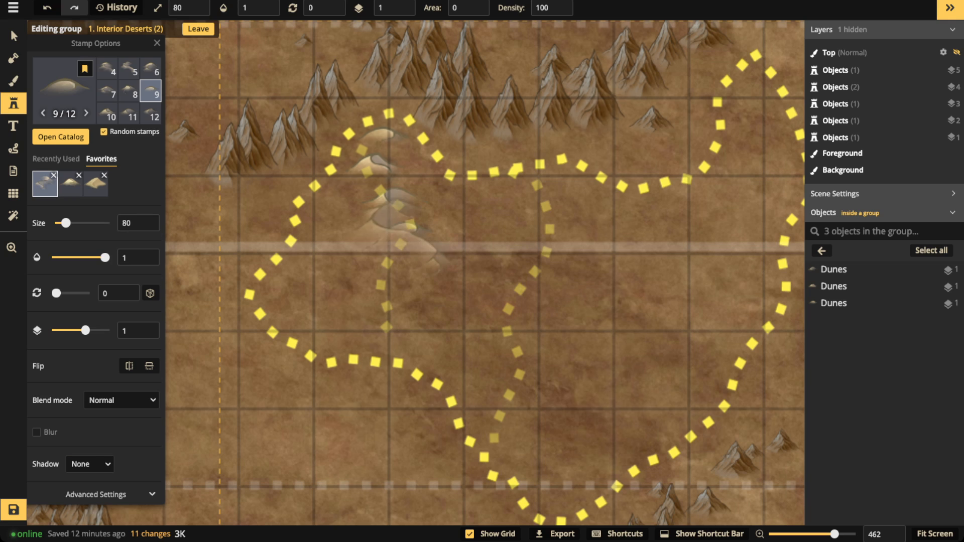
pyautogui.click(406, 227)
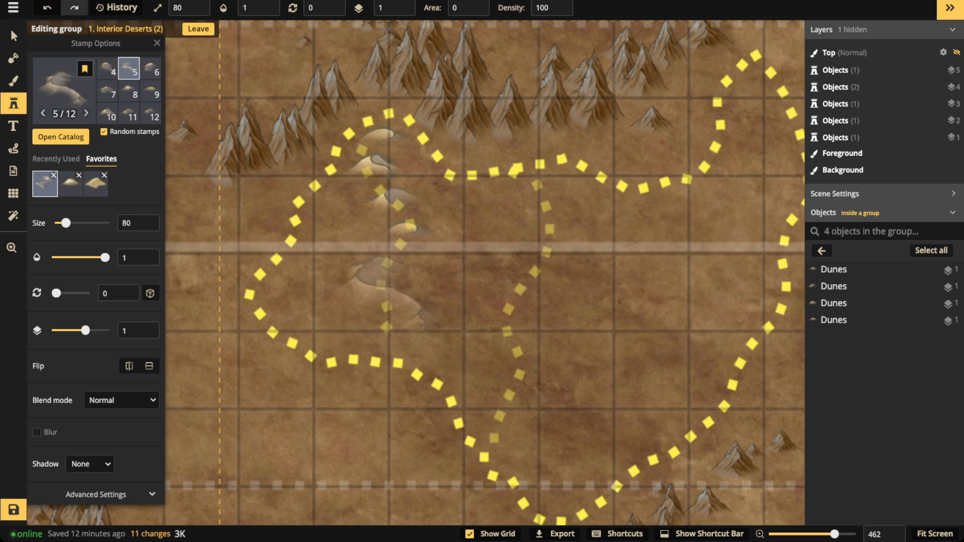
# Place one large dune between the two western dividing paths, and delete the four small dunes along the westernmost path.
pyautogui.click(479, 288)
pyautogui.click(14, 36)
pyautogui.click(406, 231)
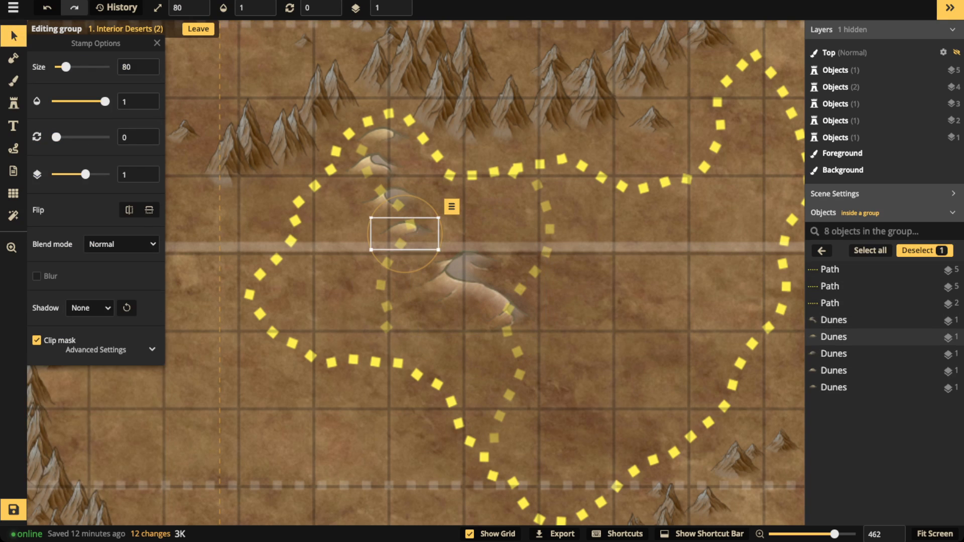
pyautogui.press('Delete')
pyautogui.click(394, 201)
pyautogui.press('Delete')
pyautogui.click(374, 165)
pyautogui.click(380, 137)
pyautogui.press('Delete')
pyautogui.click(476, 291)
pyautogui.click(374, 165)
pyautogui.press('Delete')
# Move the large dune to the north end of the westernmost dividing path and place two more large dunes below it.
pyautogui.click(475, 289)
pyautogui.moveTo(474, 289); pyautogui.dragTo(383, 187)
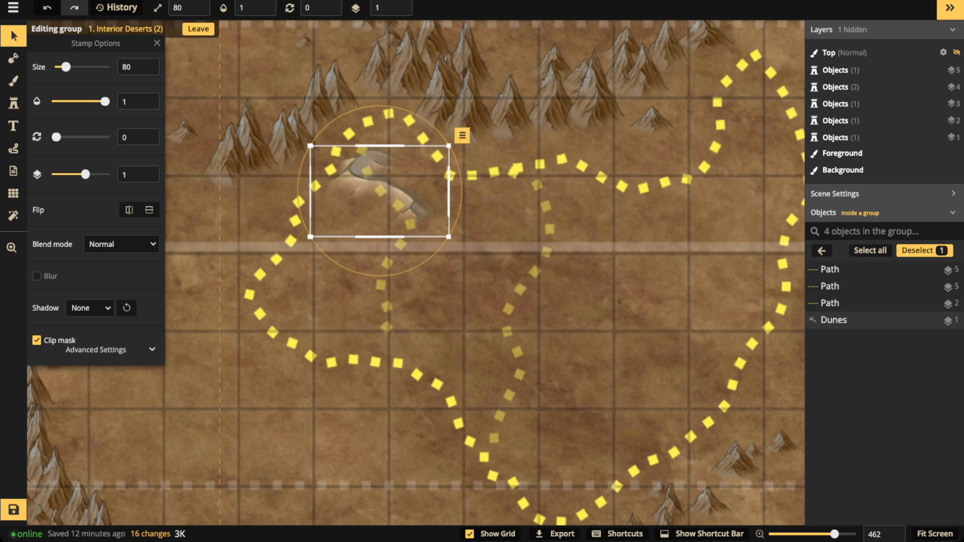
pyautogui.click(14, 104)
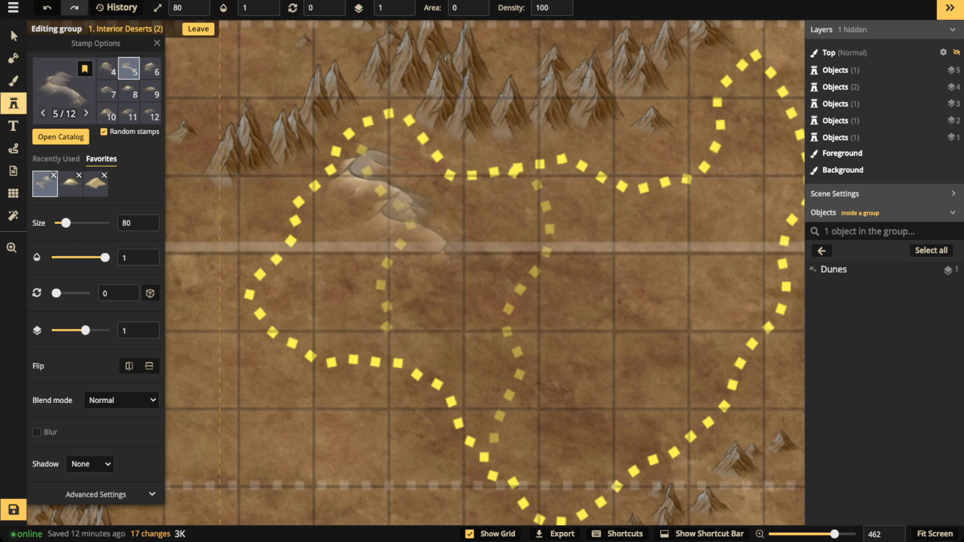
pyautogui.press('Left')
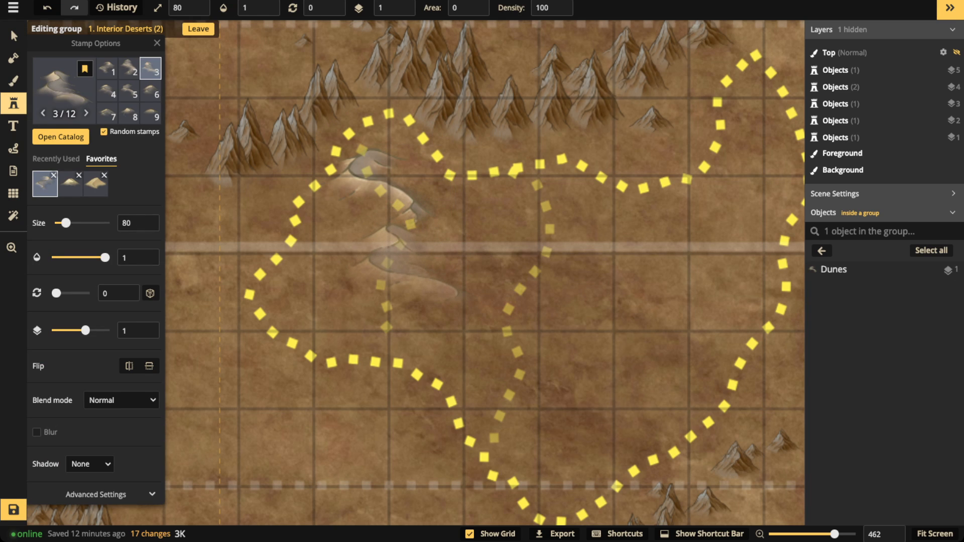
pyautogui.click(402, 284)
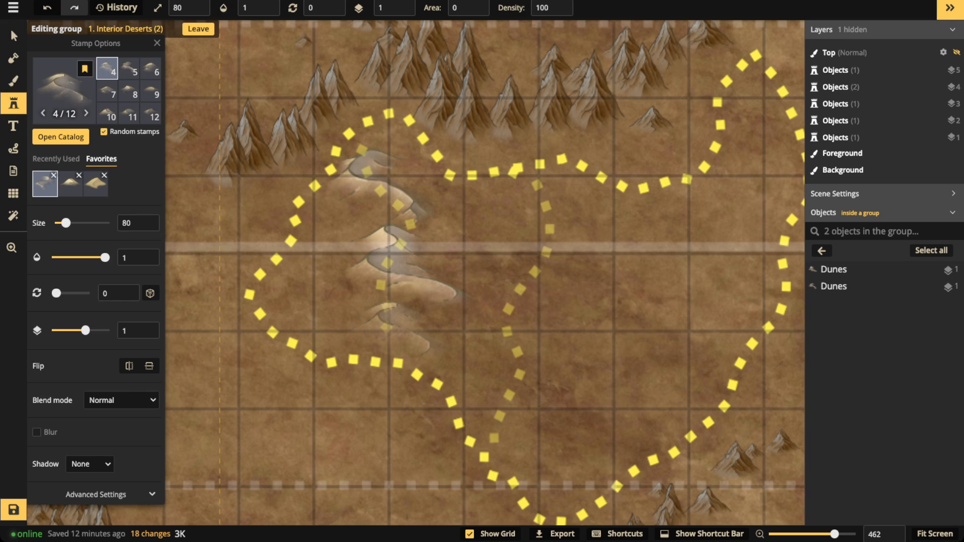
pyautogui.click(411, 326)
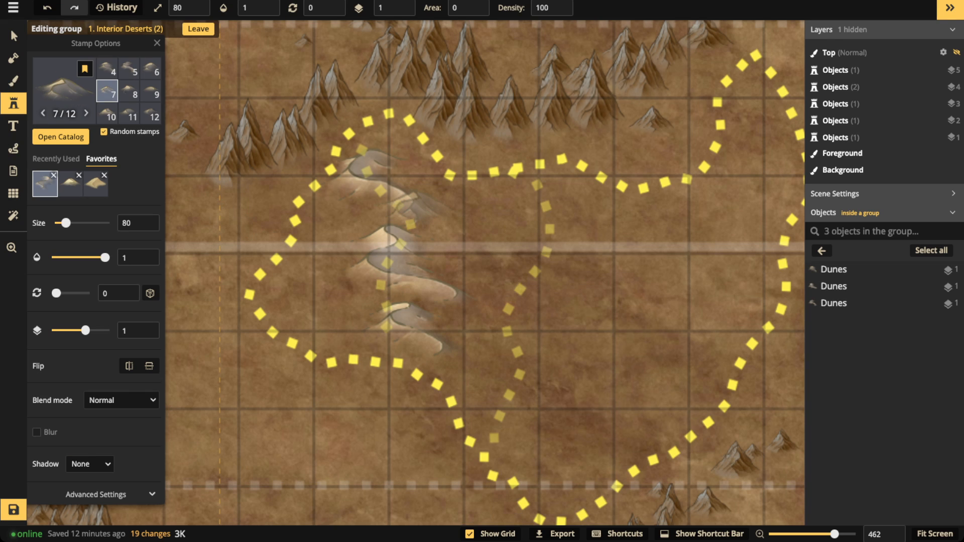
# Delete the westernmost dotted dividing path that runs over the three dunes.
pyautogui.click(13, 148)
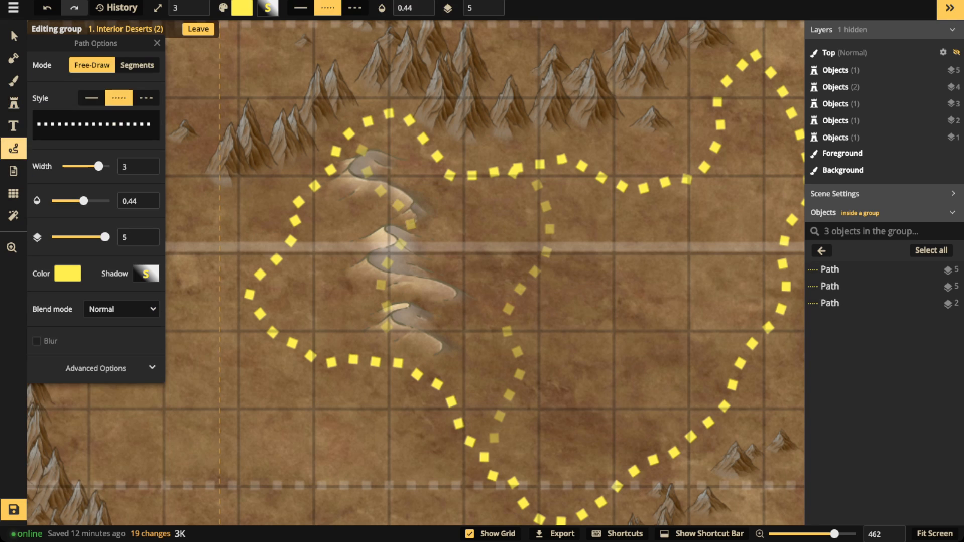
pyautogui.click(13, 35)
pyautogui.click(401, 245)
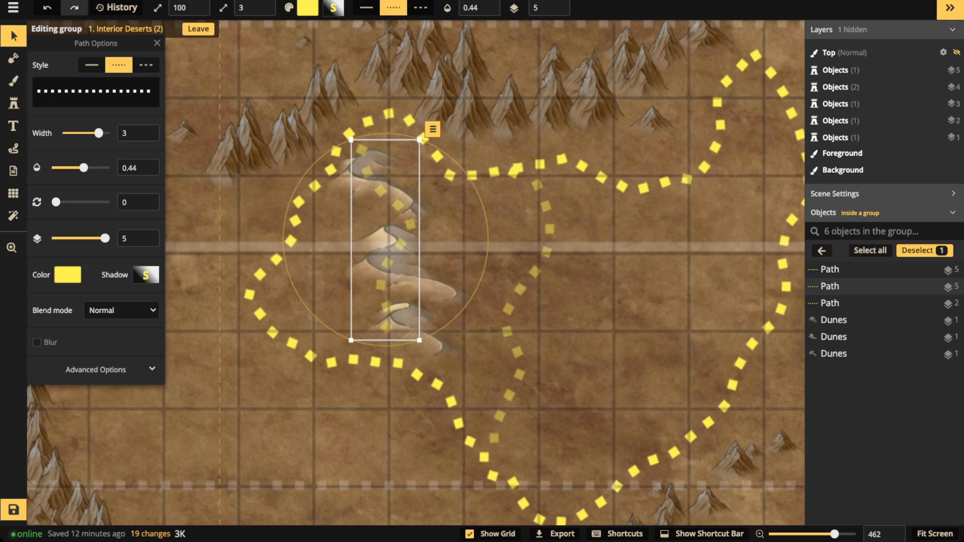
pyautogui.press('Delete')
# Draw a solid white free-draw path of width 1.5 and opacity 1 winding along the three dunes' ridges, and delete it.
pyautogui.click(13, 149)
pyautogui.click(13, 148)
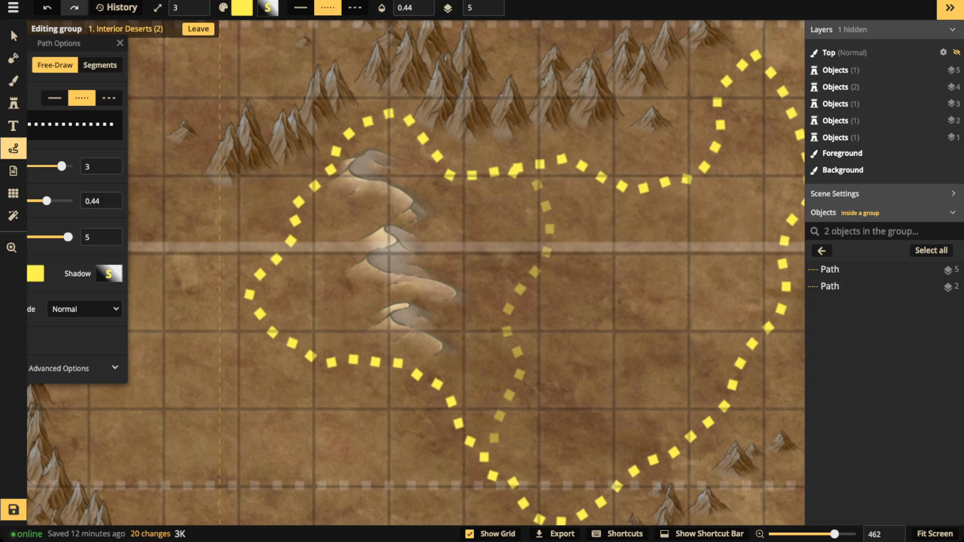
pyautogui.click(13, 148)
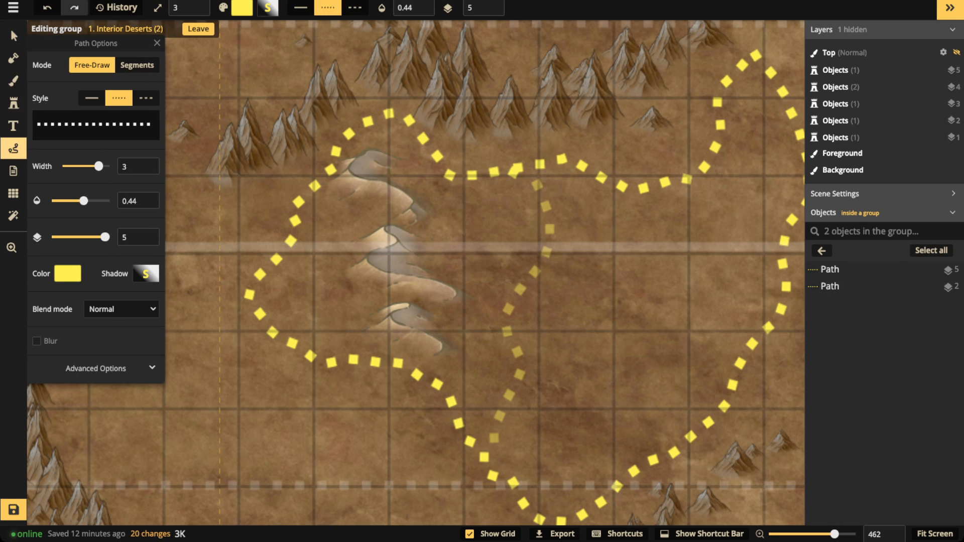
pyautogui.click(91, 98)
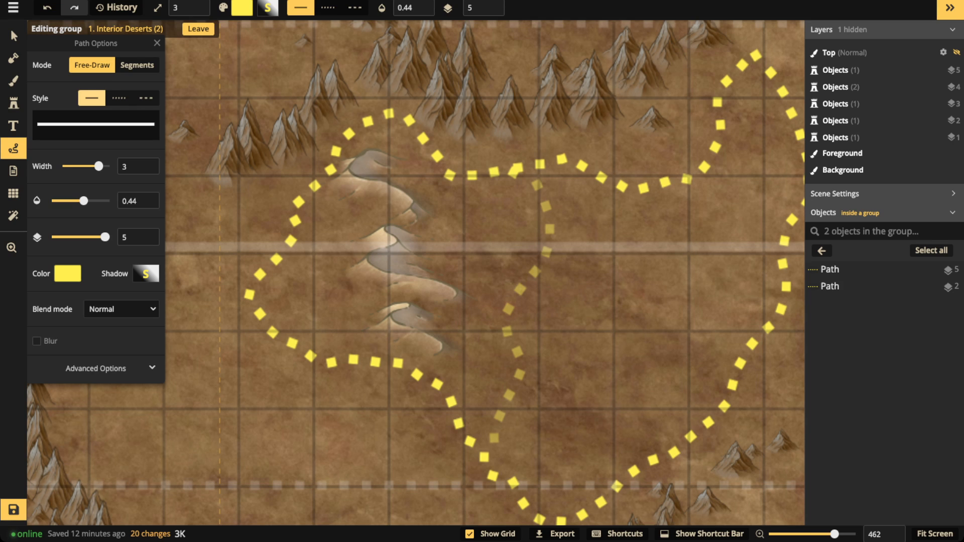
pyautogui.click(67, 273)
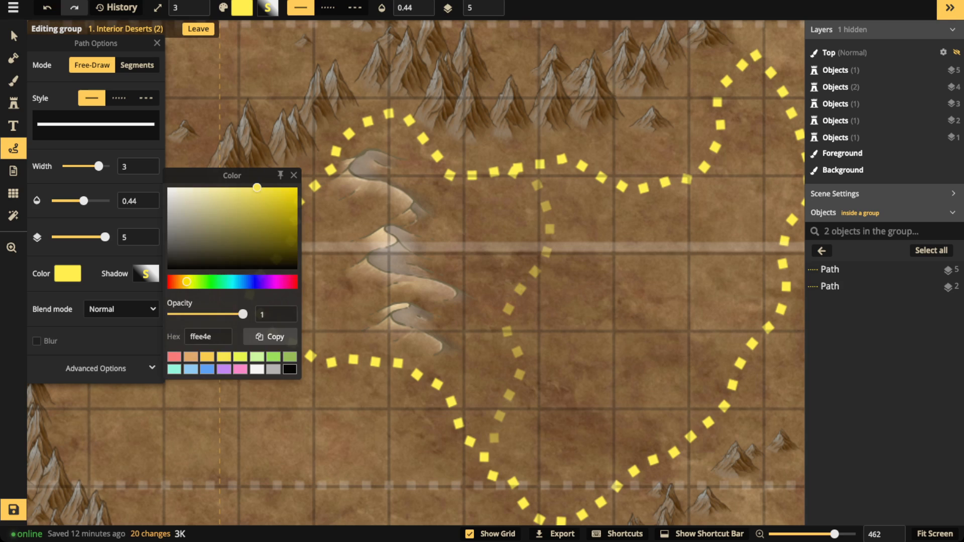
pyautogui.click(257, 370)
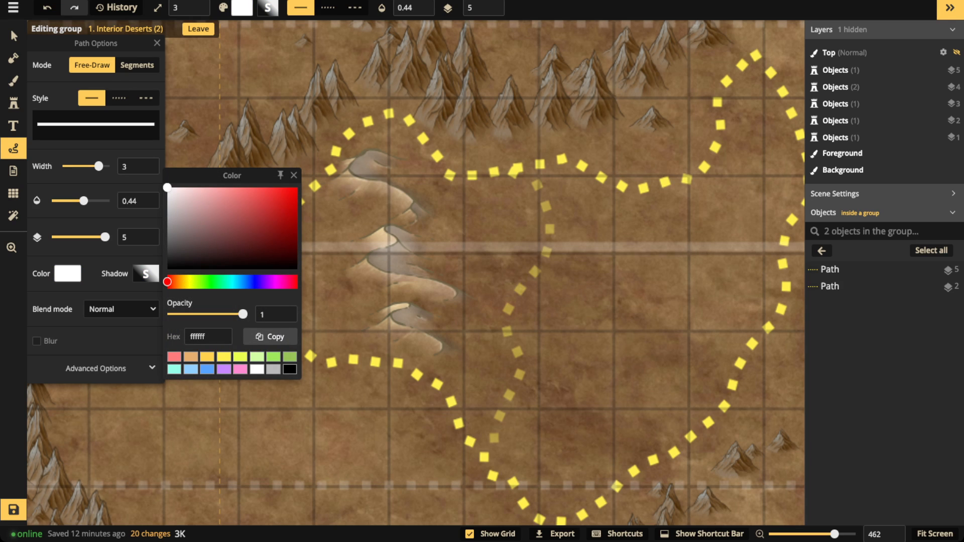
pyautogui.click(155, 201)
pyautogui.click(155, 167)
pyautogui.moveTo(371, 148)
pyautogui.mouseDown()
pyautogui.moveTo(352, 161)
pyautogui.moveTo(358, 176)
pyautogui.moveTo(414, 201)
pyautogui.moveTo(391, 220)
pyautogui.moveTo(397, 245)
pyautogui.moveTo(369, 263)
pyautogui.moveTo(455, 299)
pyautogui.moveTo(391, 313)
pyautogui.moveTo(445, 347)
pyautogui.moveTo(437, 354)
pyautogui.mouseUp()
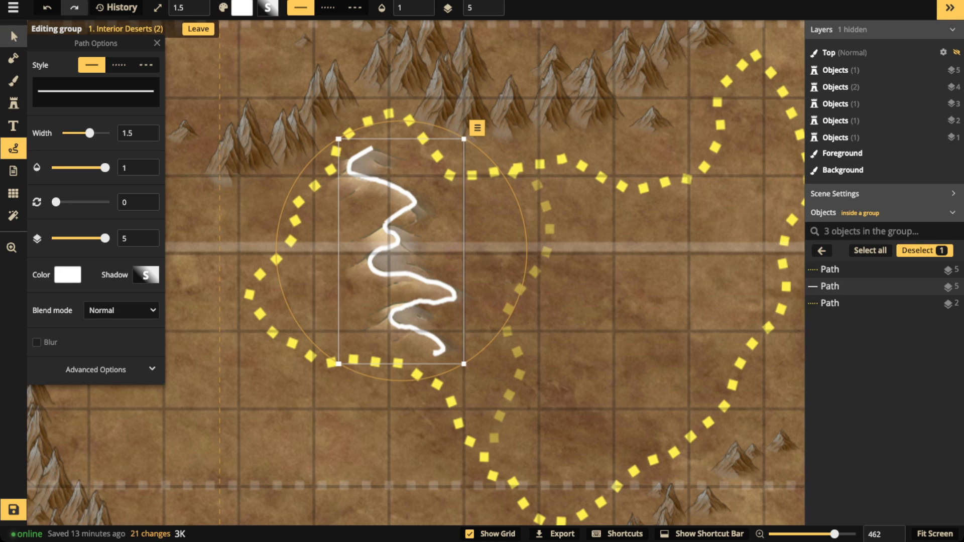
pyautogui.click(13, 37)
pyautogui.press('Delete')
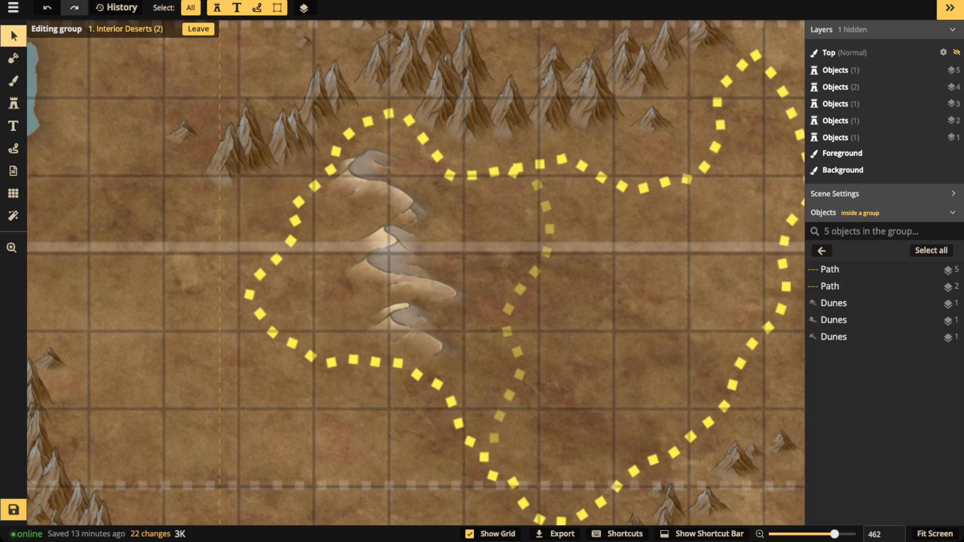
# Return to the Dunes stamp and open the stamp catalog to view its Fantasy World entry.
pyautogui.click(408, 272)
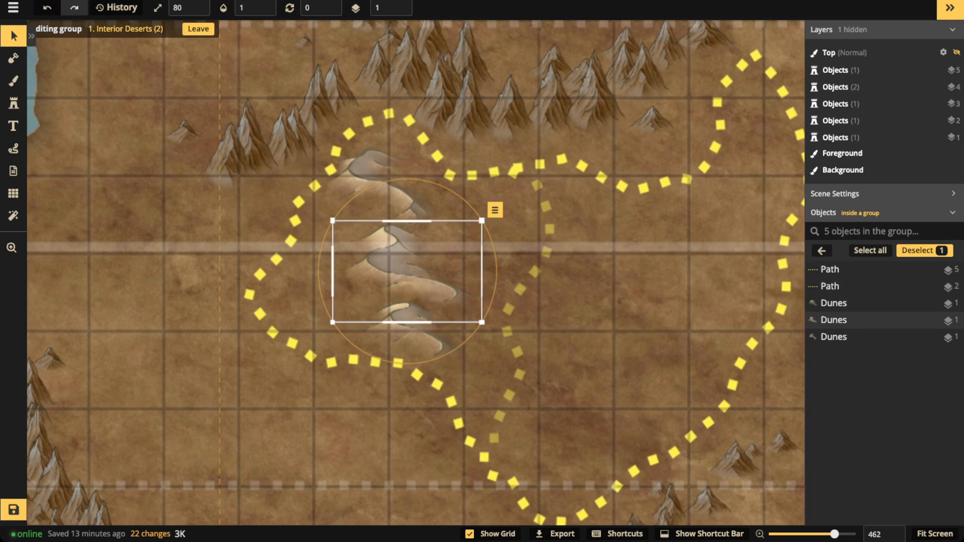
pyautogui.click(13, 148)
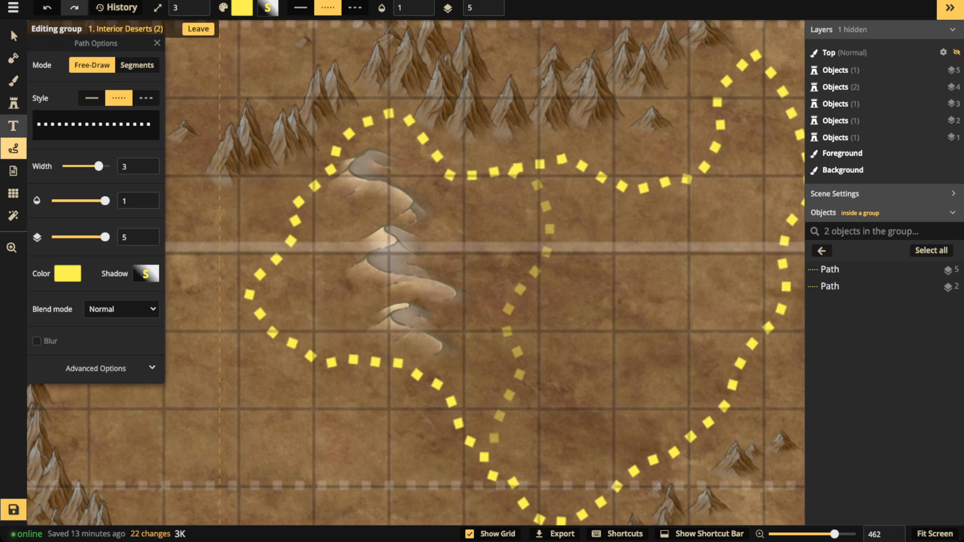
pyautogui.click(14, 104)
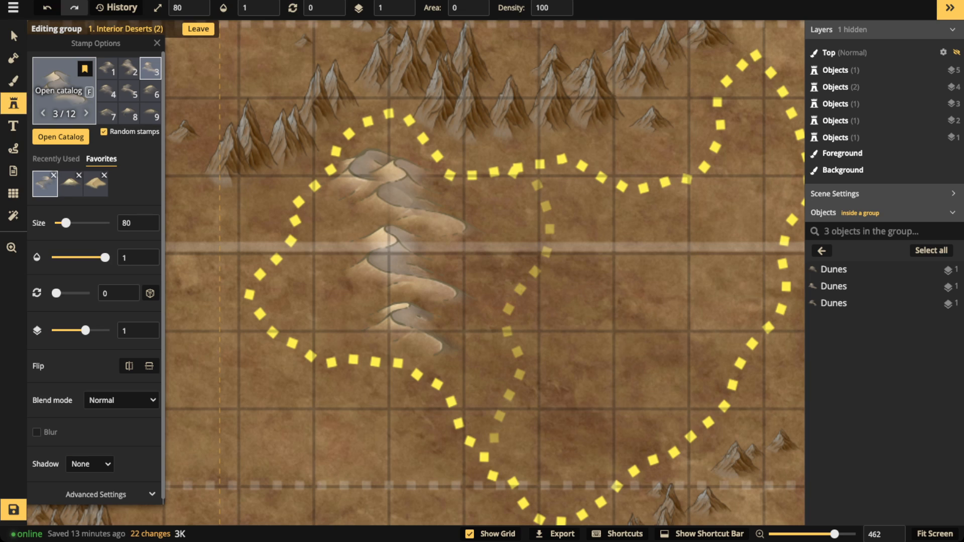
pyautogui.click(58, 90)
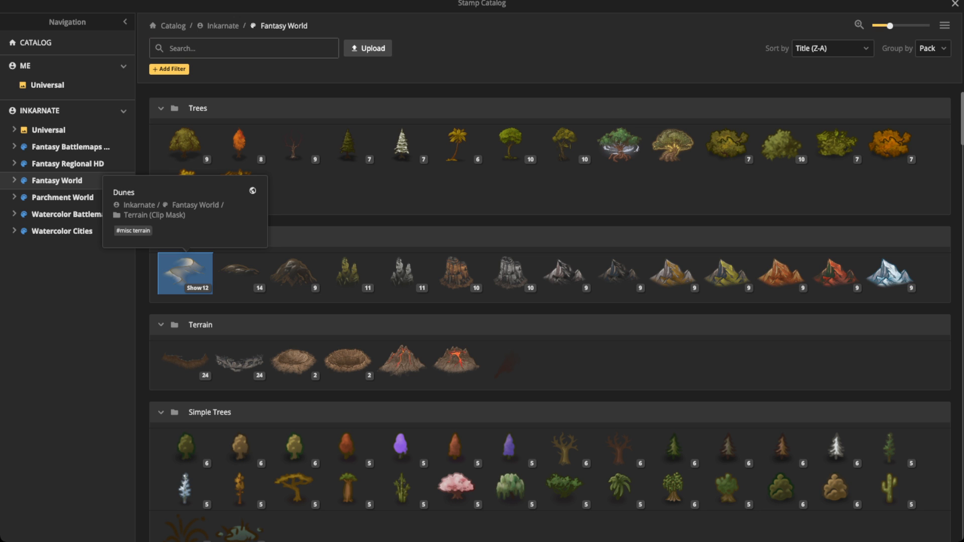
# Place three size-80 Dunes stamps of differing variants down the faded dividing path through the middle of the desert.
pyautogui.click(186, 269)
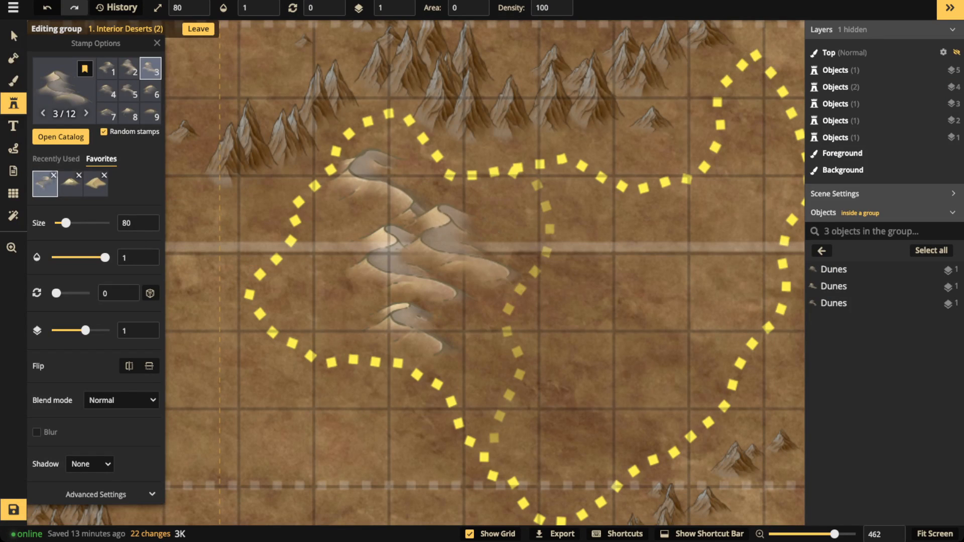
pyautogui.press('Left')
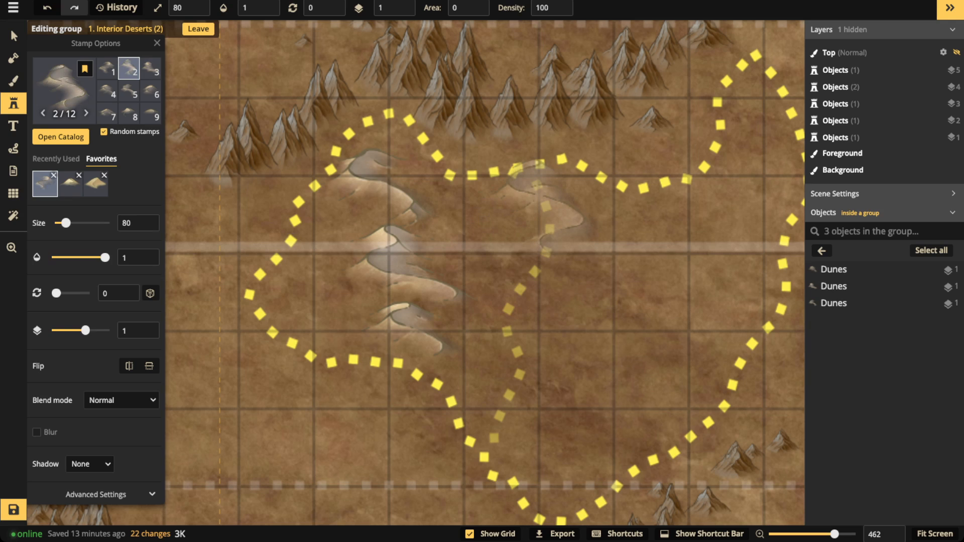
pyautogui.press('Left')
pyautogui.click(527, 231)
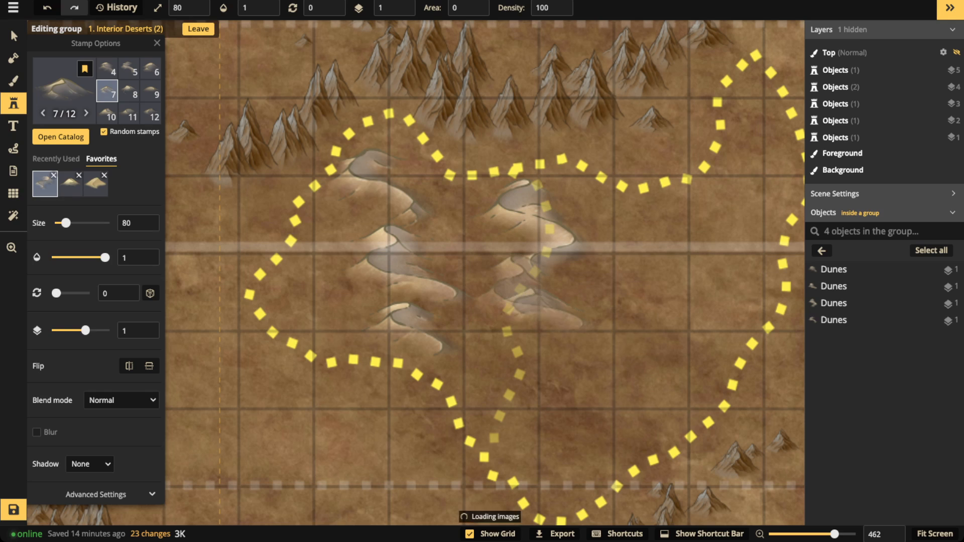
pyautogui.click(522, 321)
pyautogui.press('2')
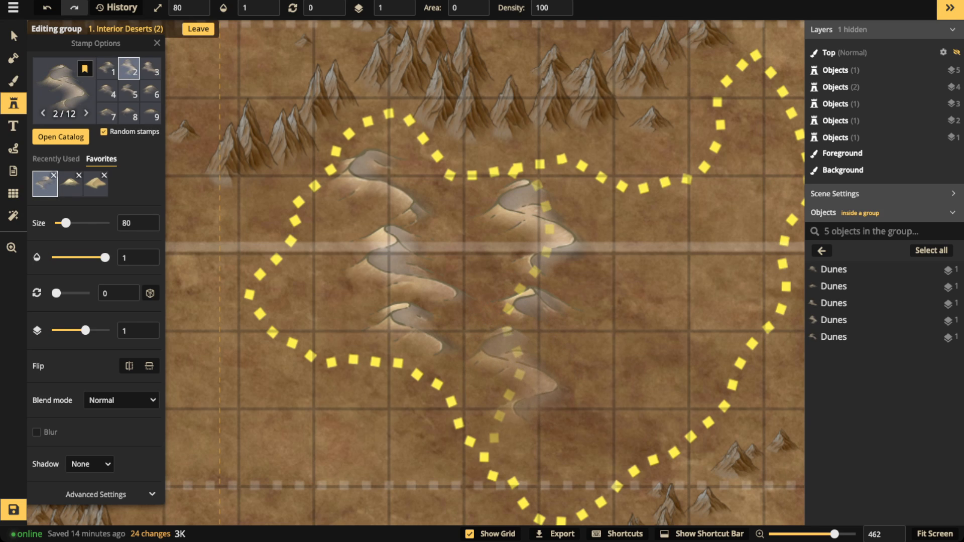
pyautogui.click(517, 379)
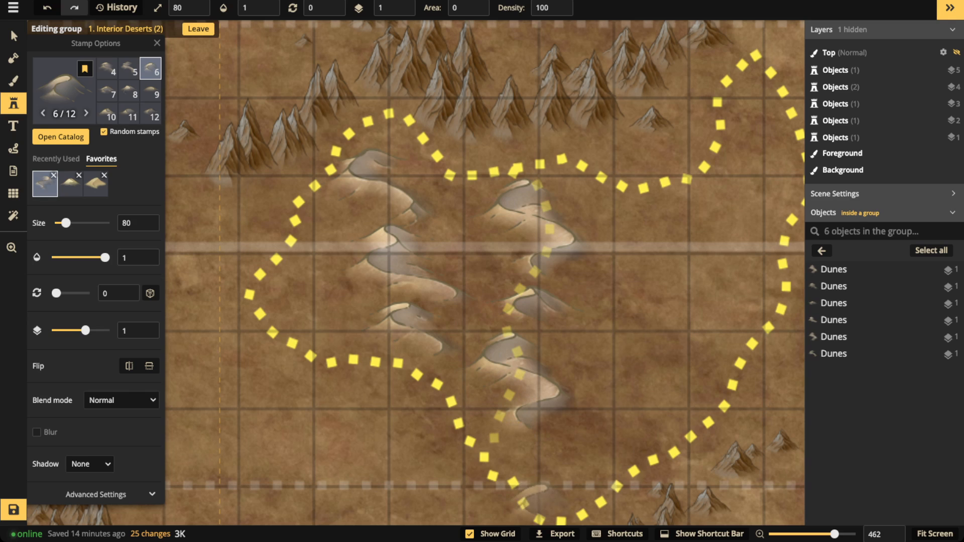
# Choose dune variant 1 and place it at the southern tip of the desert outline.
pyautogui.click(557, 470)
pyautogui.press('4')
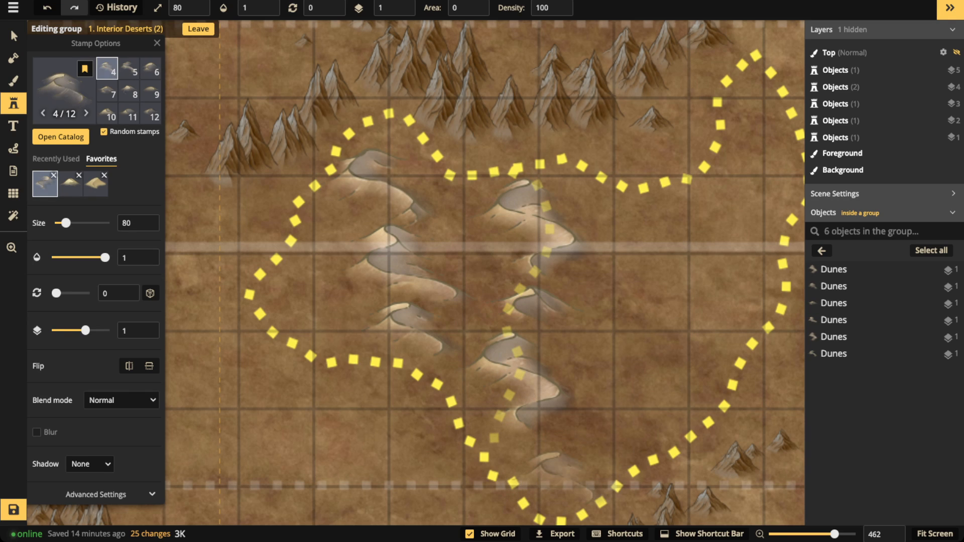
pyautogui.press('Left')
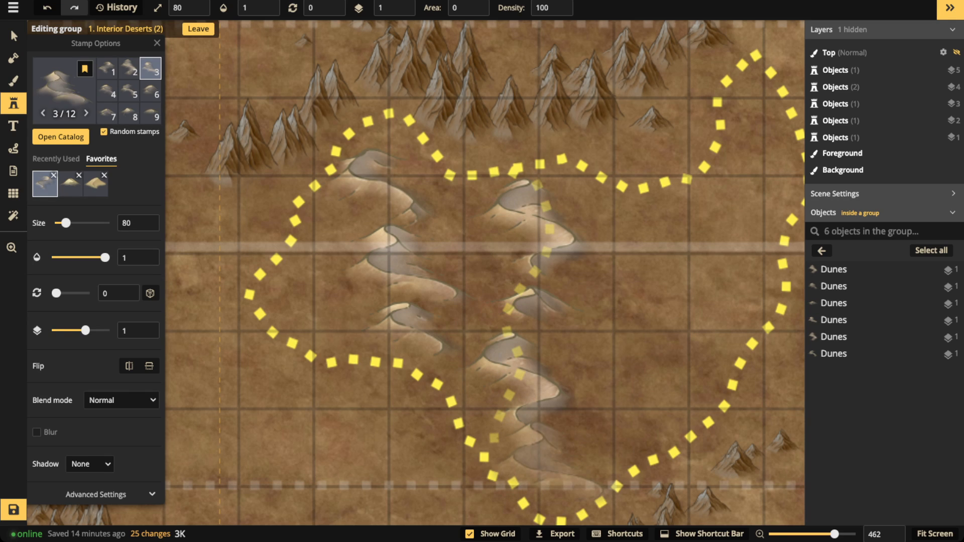
pyautogui.press('Left')
pyautogui.press('Left')
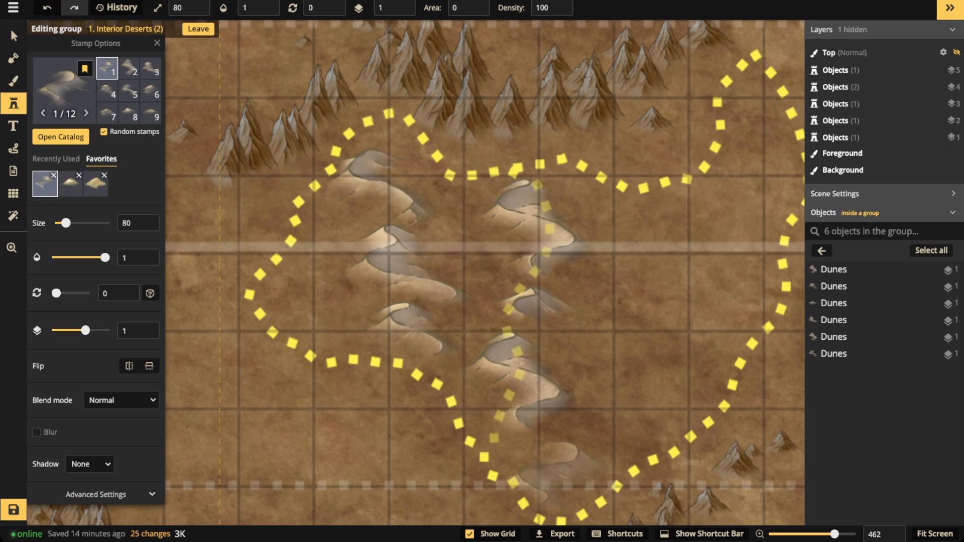
pyautogui.click(555, 467)
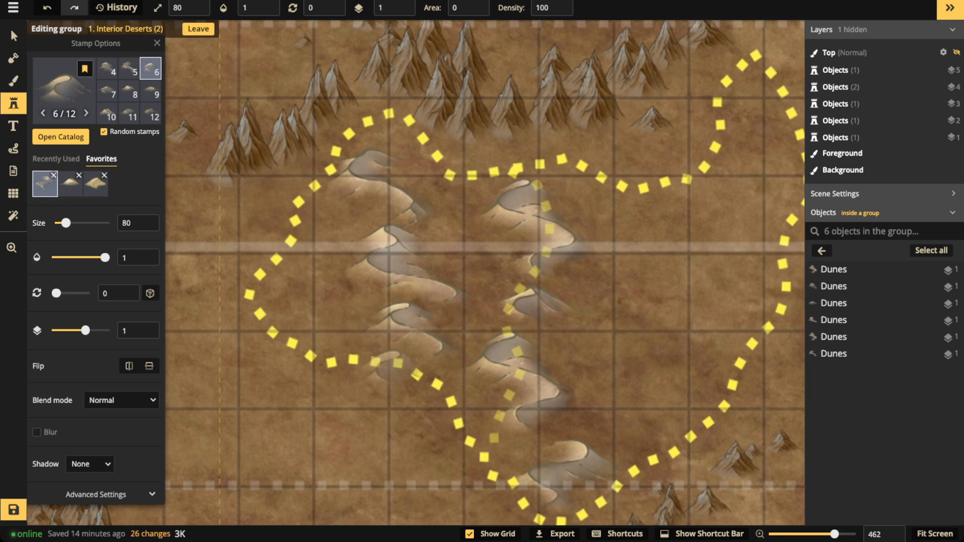
# Place three more dune stamps in a winding north-south ridge along the eastern part of the desert.
pyautogui.click(676, 221)
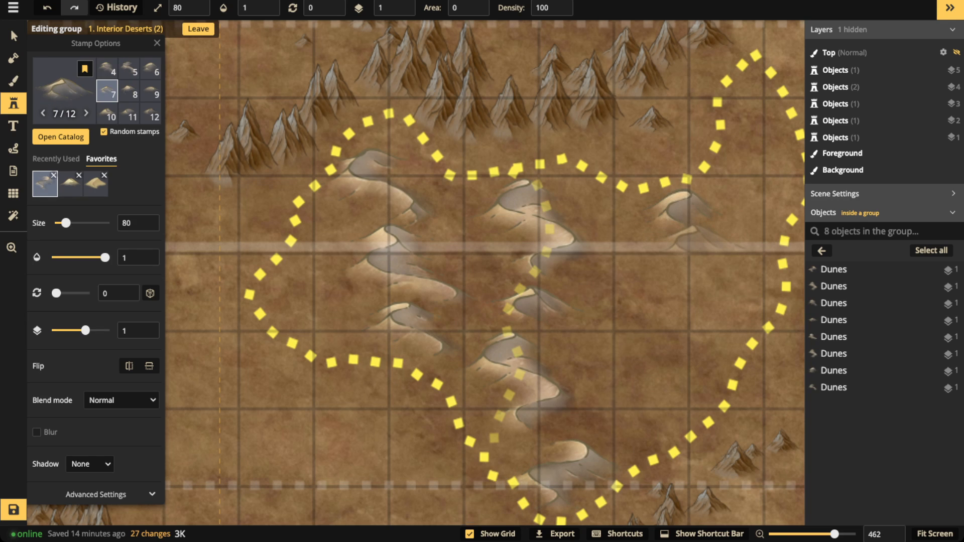
pyautogui.click(716, 274)
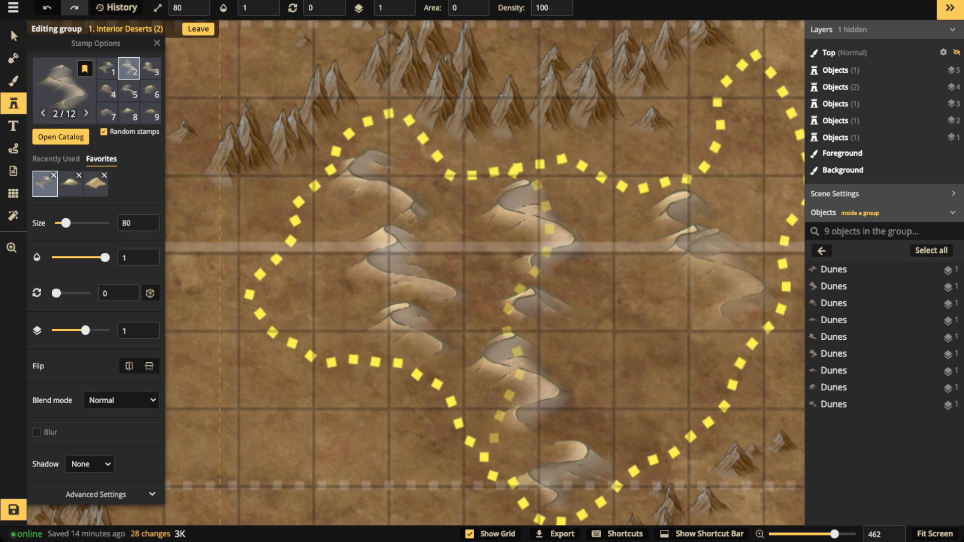
pyautogui.click(718, 296)
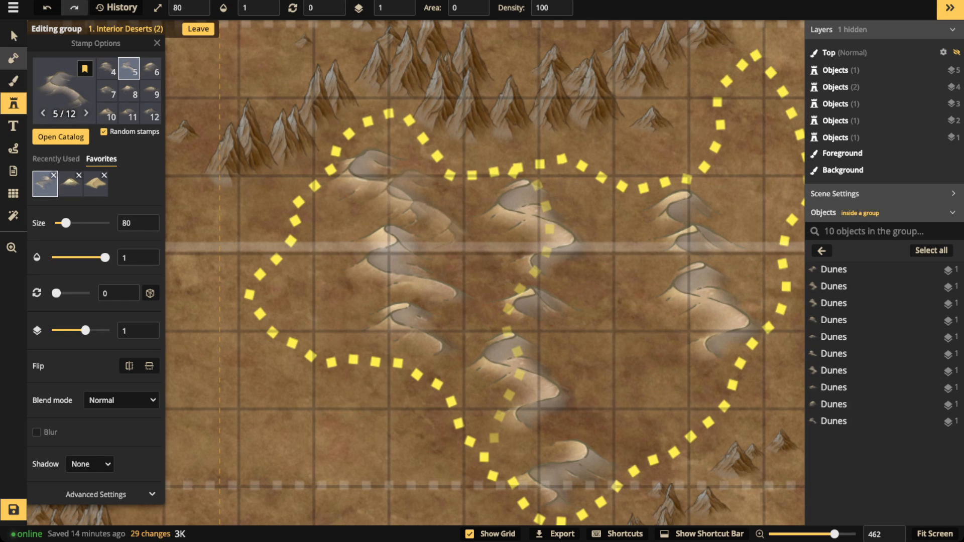
pyautogui.click(14, 37)
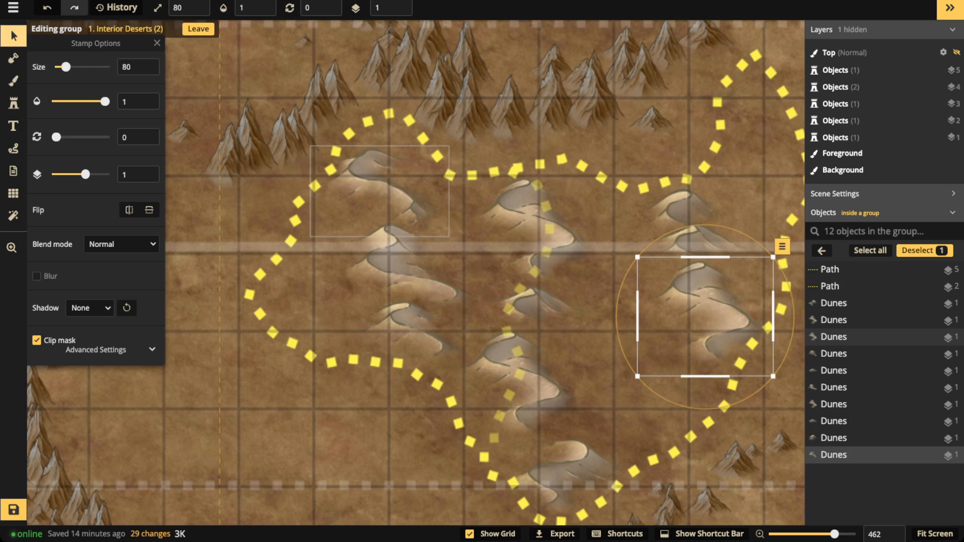
pyautogui.click(382, 191)
pyautogui.keyDown('shift'); pyautogui.click(404, 273); pyautogui.keyUp('shift')
pyautogui.keyDown('shift'); pyautogui.click(405, 274); pyautogui.keyUp('shift')
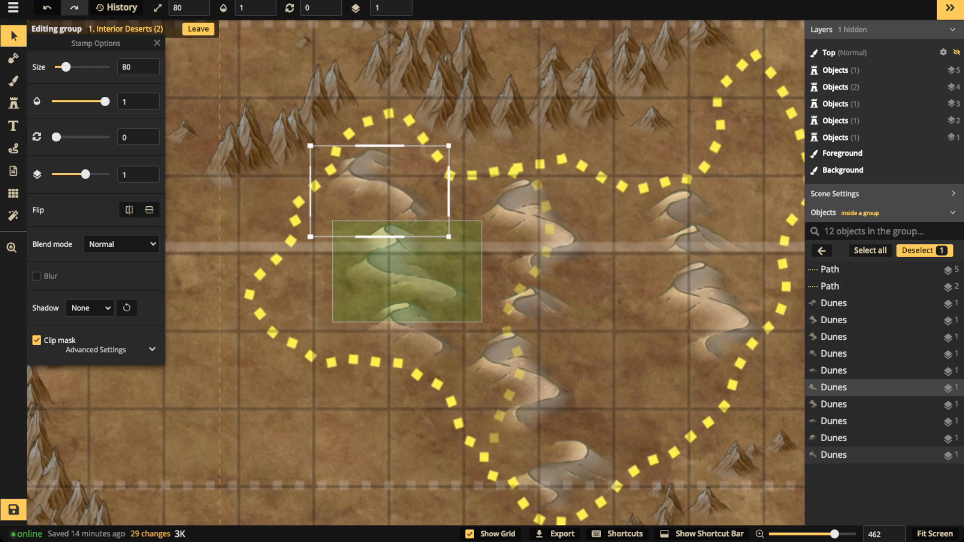
pyautogui.keyDown('shift'); pyautogui.click(409, 333); pyautogui.keyUp('shift')
pyautogui.keyDown('shift'); pyautogui.click(516, 384); pyautogui.keyUp('shift')
pyautogui.keyDown('shift'); pyautogui.click(410, 274); pyautogui.keyUp('shift')
pyautogui.keyDown('shift'); pyautogui.click(531, 233); pyautogui.keyUp('shift')
pyautogui.keyDown('shift'); pyautogui.click(532, 303); pyautogui.keyUp('shift')
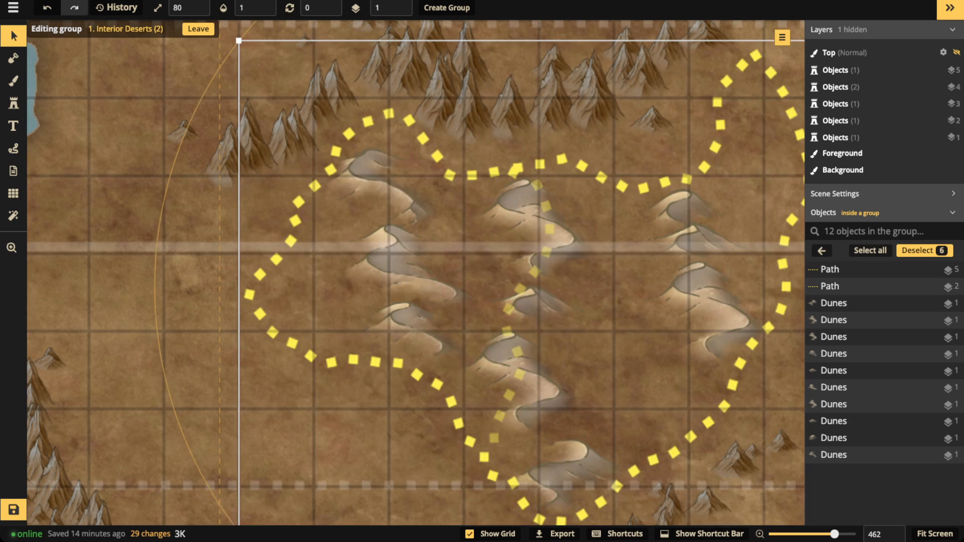
# Select all stamps from the same set as the small central dune and set their size to 61.
pyautogui.click(533, 304)
pyautogui.click(532, 304)
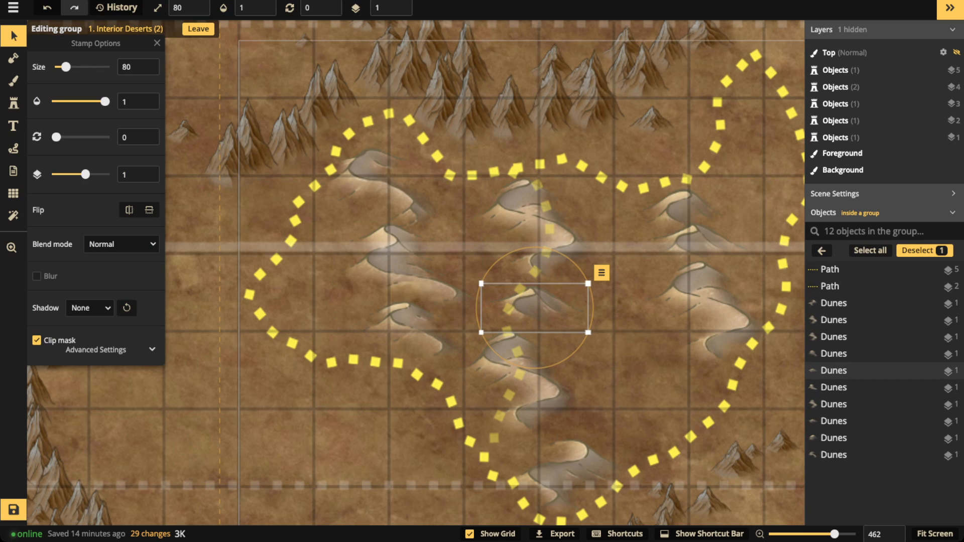
pyautogui.click(602, 273)
pyautogui.moveTo(616, 291)
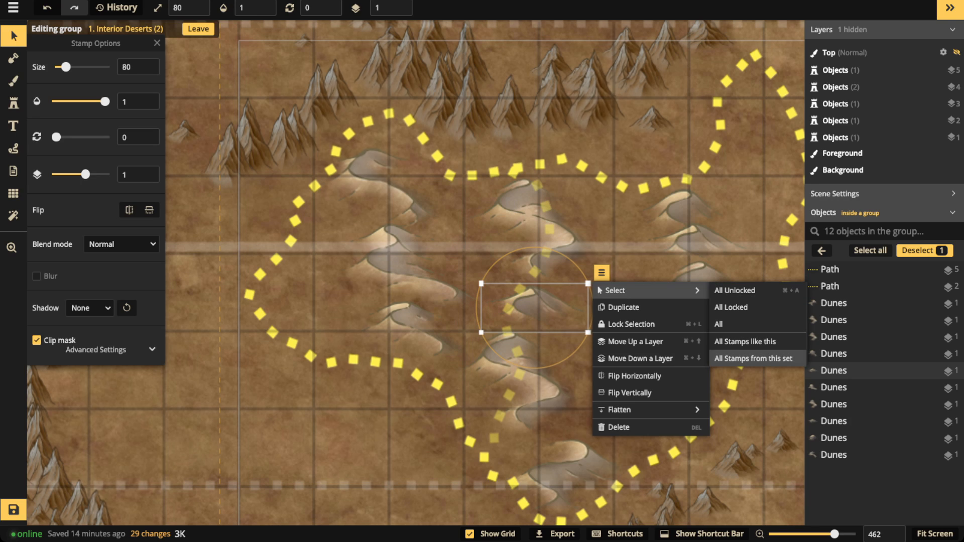
pyautogui.click(753, 358)
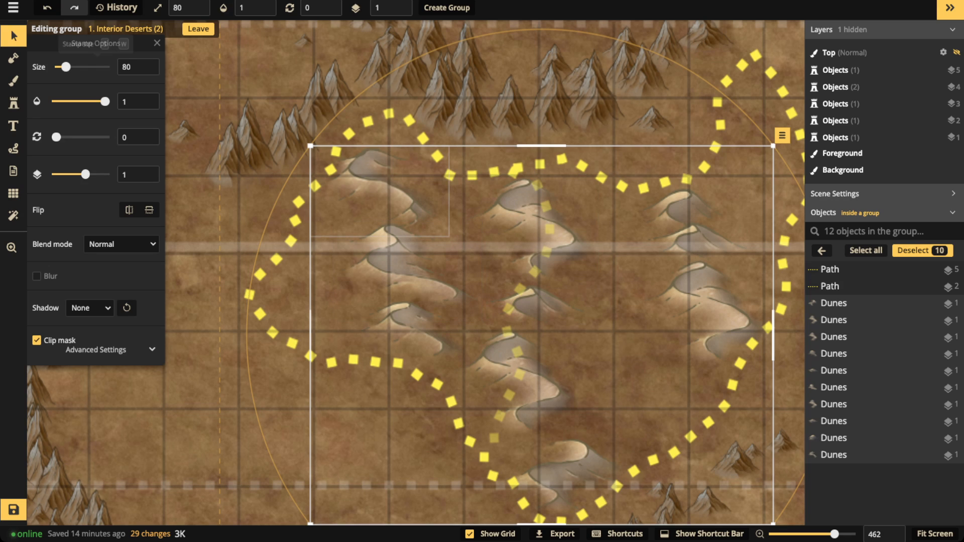
pyautogui.click(147, 72)
pyautogui.click(146, 72)
pyautogui.click(147, 73)
pyautogui.click(147, 72)
pyautogui.click(147, 72)
pyautogui.click(147, 72)
pyautogui.click(146, 73)
pyautogui.click(146, 72)
pyautogui.click(146, 72)
pyautogui.click(147, 73)
pyautogui.click(147, 71)
pyautogui.click(146, 71)
pyautogui.click(146, 70)
pyautogui.click(147, 71)
pyautogui.click(147, 71)
pyautogui.click(147, 70)
pyautogui.click(147, 70)
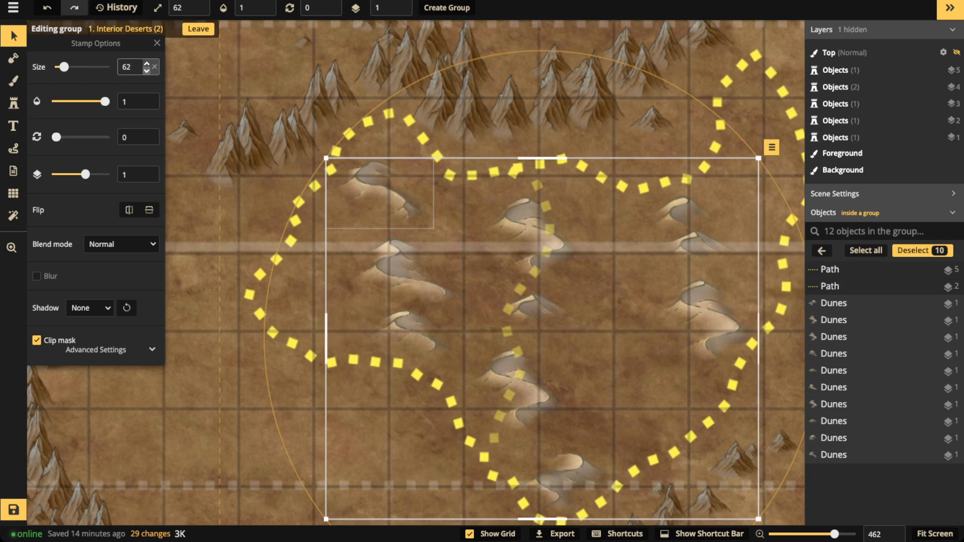
pyautogui.click(146, 70)
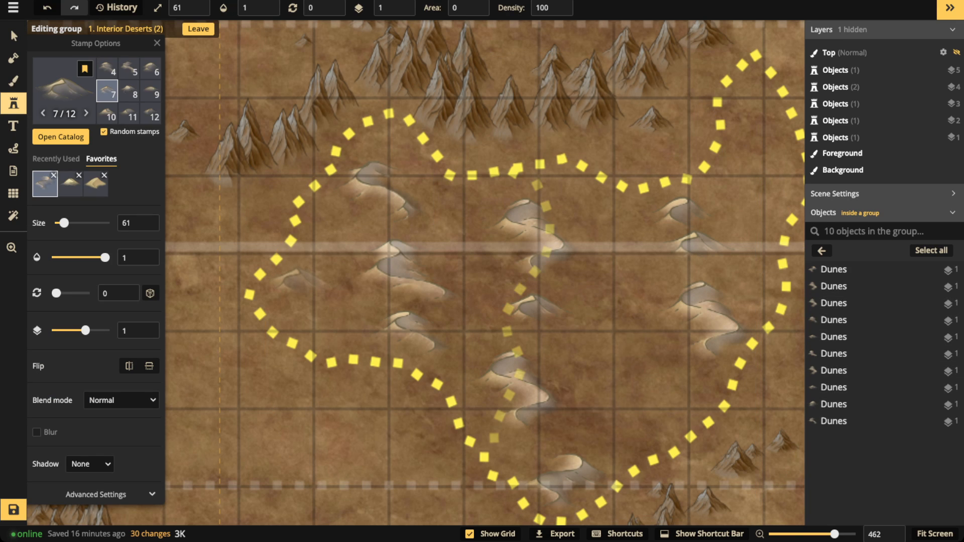
# Place one size-61 dune at the western edge of the outline and another in its northeastern lobe.
pyautogui.press('Left')
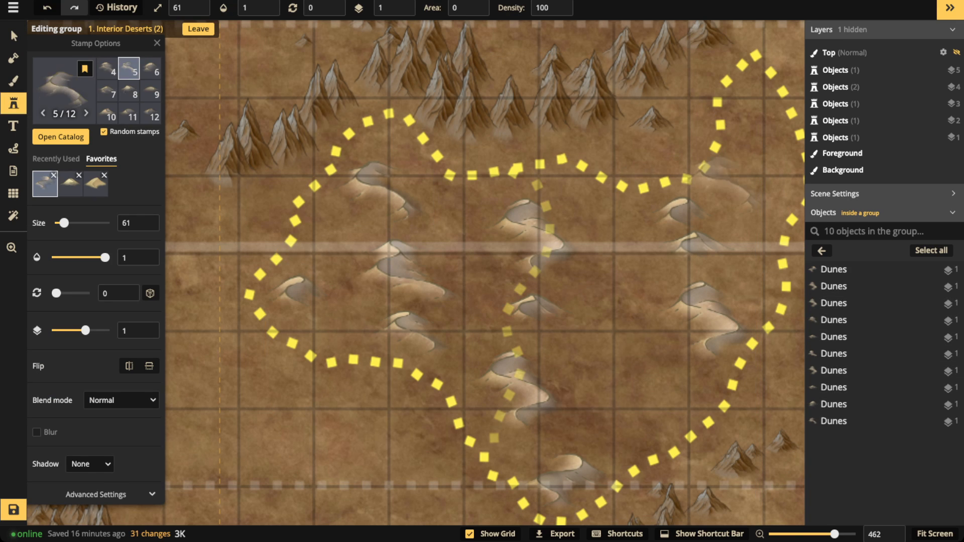
pyautogui.click(744, 143)
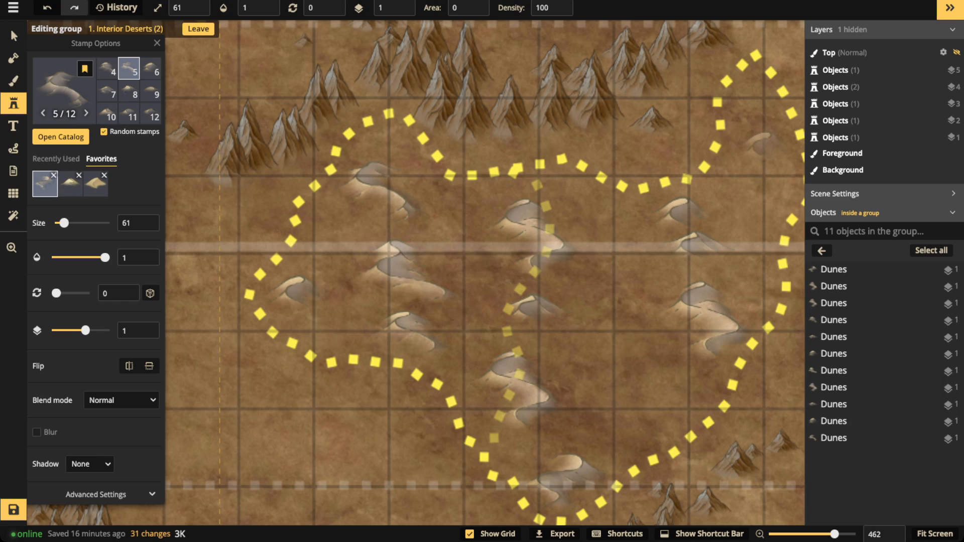
pyautogui.click(753, 140)
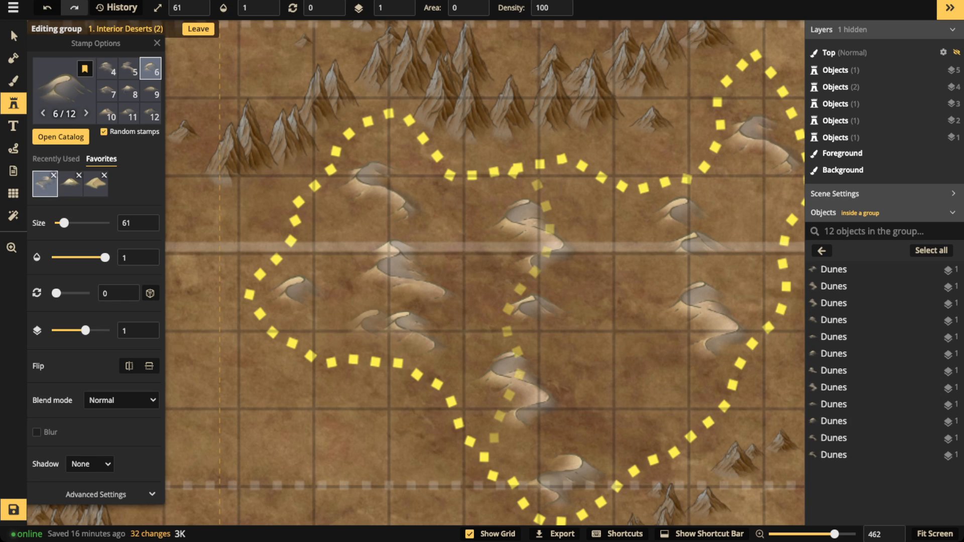
# Delete both dotted guide paths from the group and undo the two deletions.
pyautogui.click(13, 35)
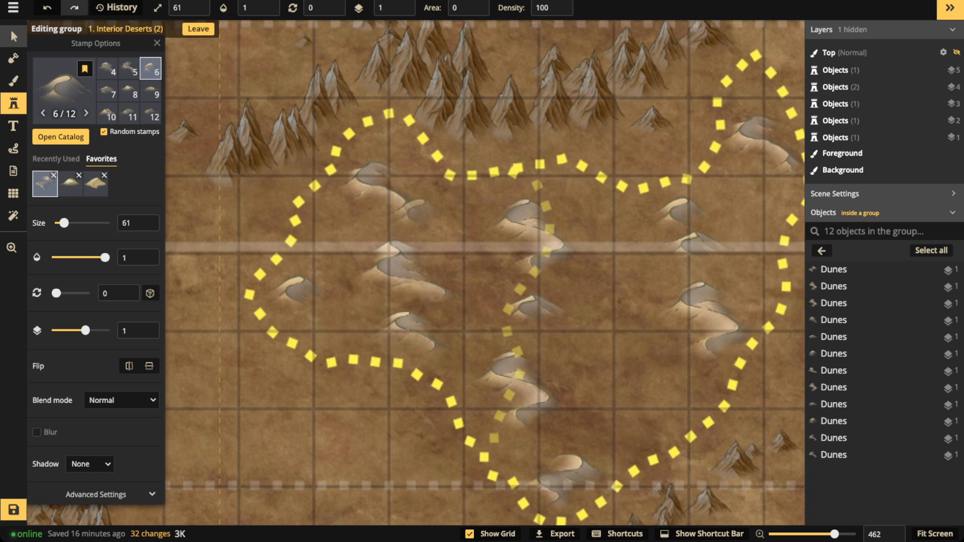
pyautogui.click(844, 287)
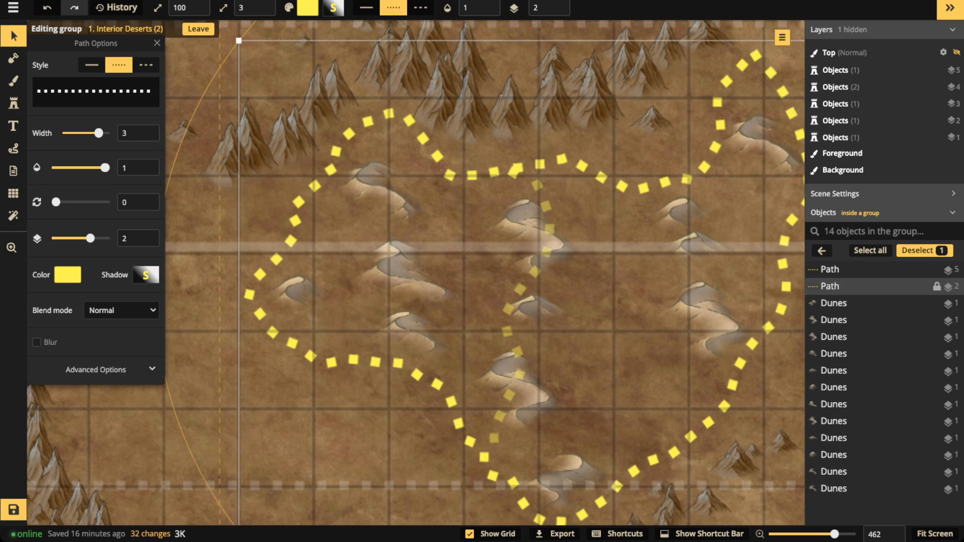
pyautogui.press('Delete')
pyautogui.click(844, 271)
pyautogui.press('Delete')
pyautogui.scroll(-2, 409, 236)
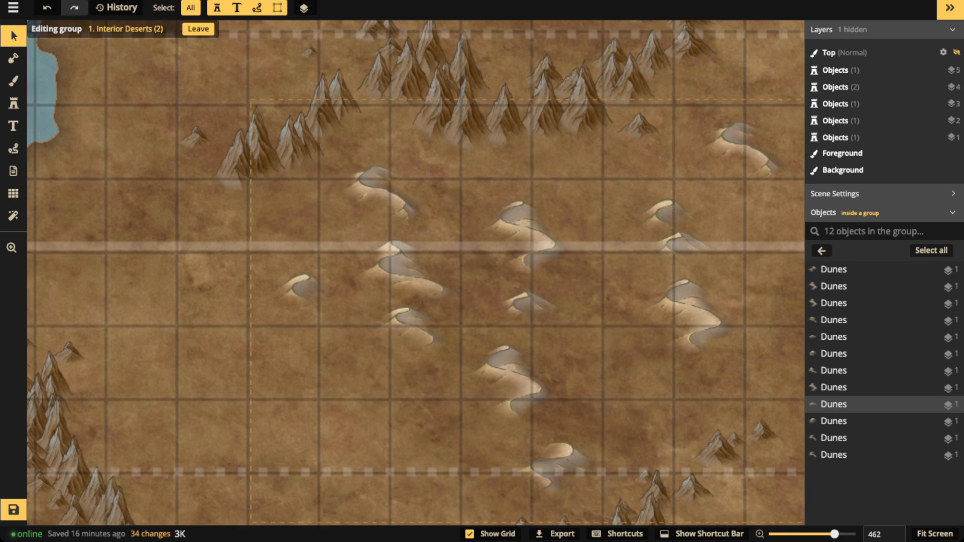
pyautogui.hotkey('ctrl', 'z')
pyautogui.hotkey('ctrl', 'z')
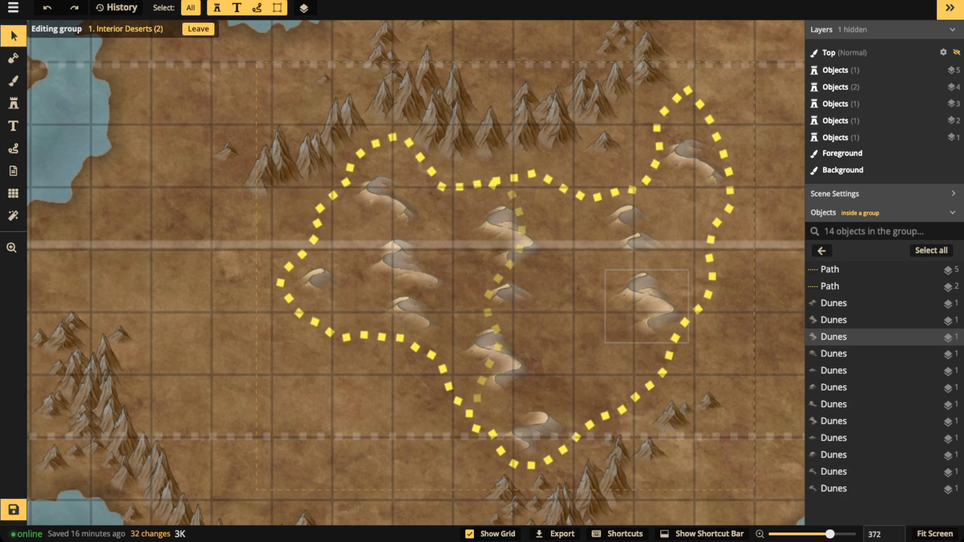
# Delete only the faded dotted dividing path through the middle of the desert, keeping the outer outline.
pyautogui.click(843, 287)
pyautogui.click(844, 270)
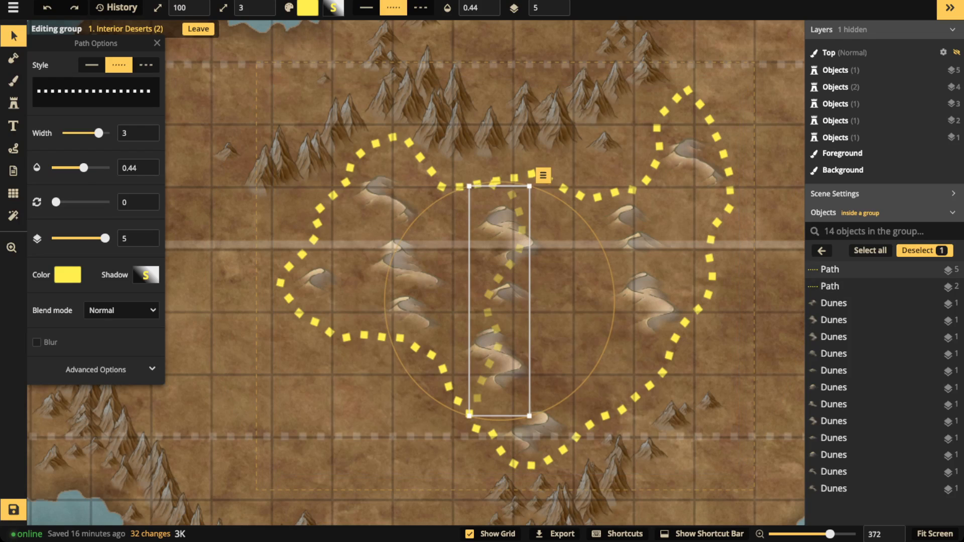
pyautogui.press('Delete')
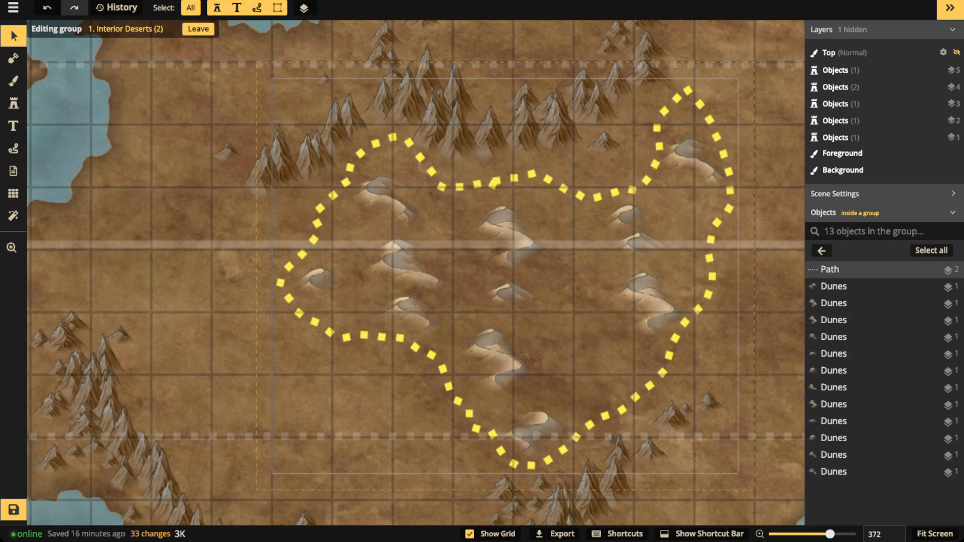
# Set up the brush on the foreground layer with the pale Desert 1 texture from the favorites.
pyautogui.scroll(-2, 437, 267)
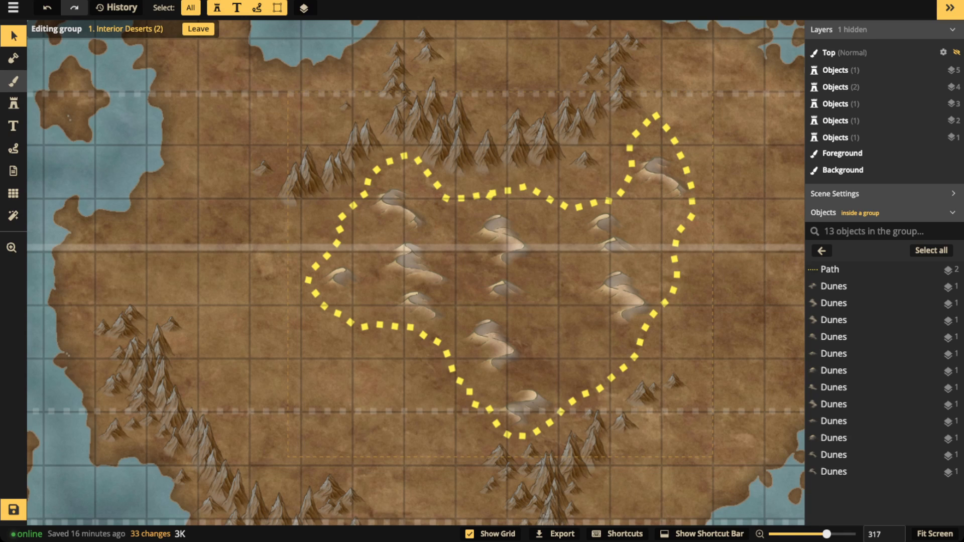
pyautogui.click(14, 81)
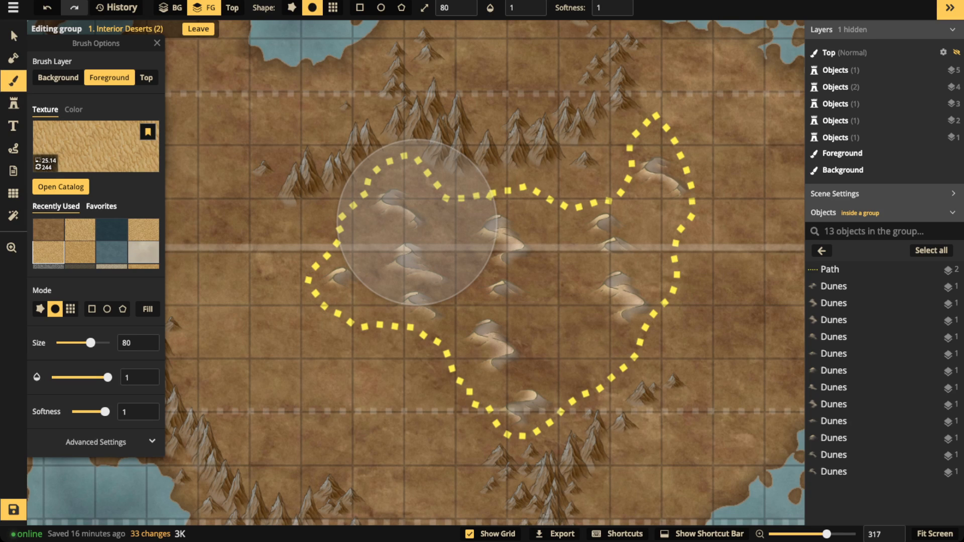
pyautogui.click(101, 206)
pyautogui.click(59, 246)
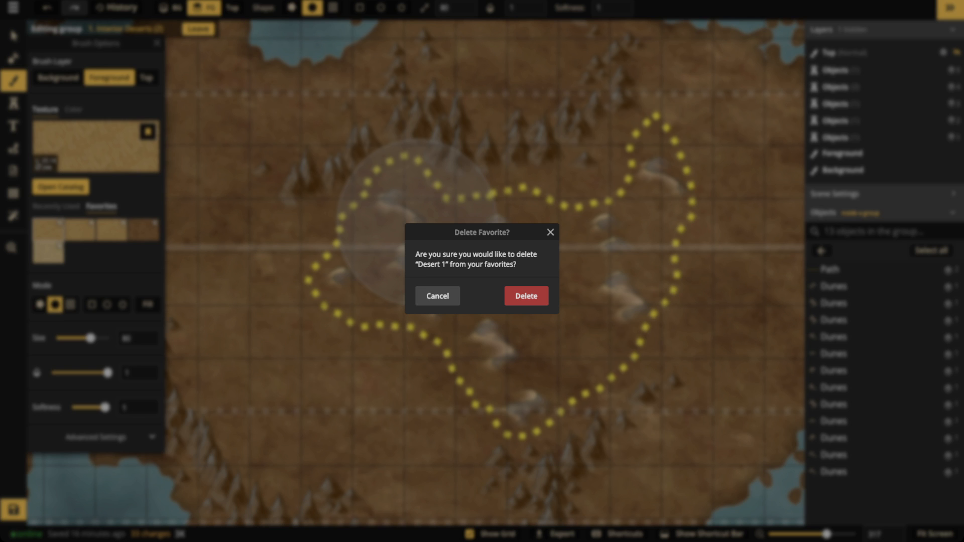
pyautogui.click(437, 295)
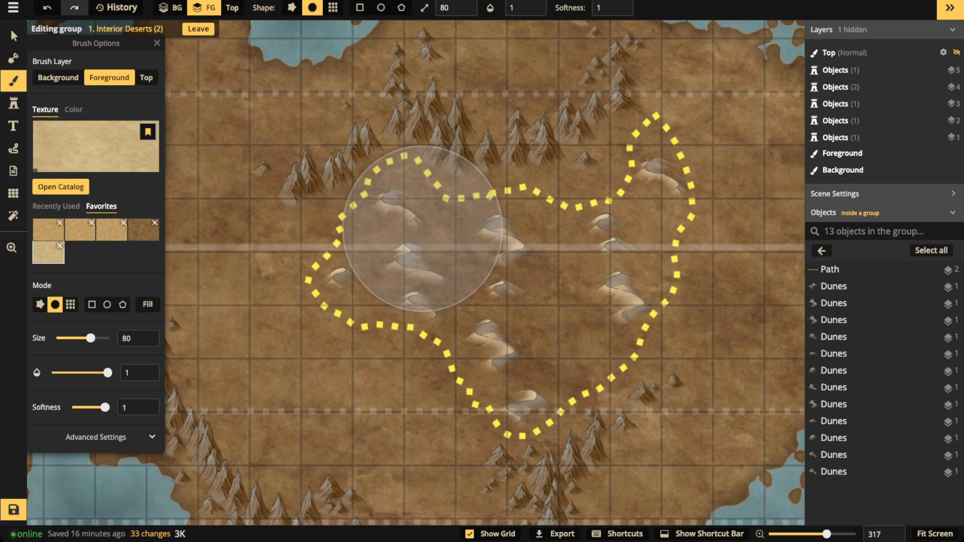
# Set the brush size to 40 and paint the pale sand texture over the whole area inside the dotted outline.
pyautogui.press('[')
pyautogui.press('[')
pyautogui.press('[')
pyautogui.press('[')
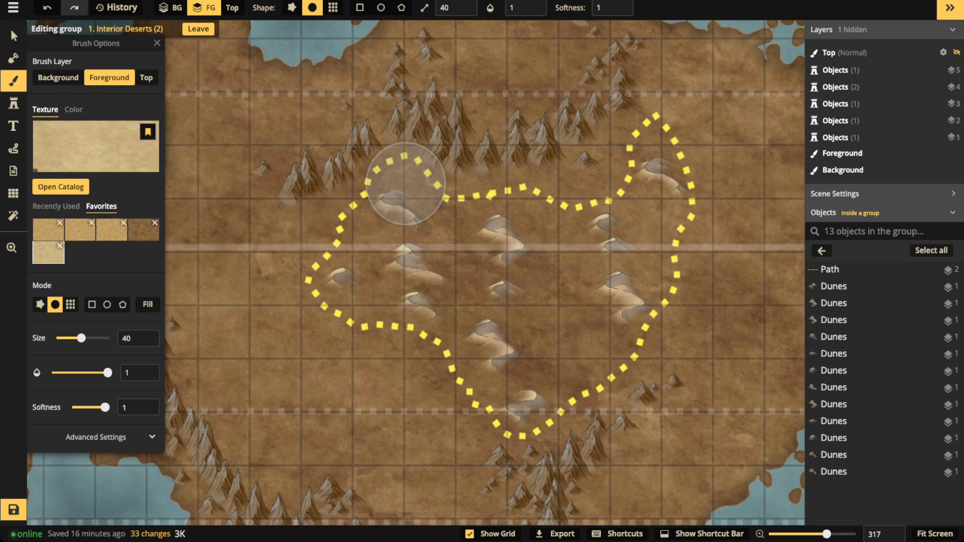
pyautogui.moveTo(405, 184)
pyautogui.mouseDown()
pyautogui.moveTo(349, 280)
pyautogui.moveTo(443, 308)
pyautogui.moveTo(513, 391)
pyautogui.moveTo(559, 350)
pyautogui.moveTo(516, 405)
pyautogui.moveTo(612, 328)
pyautogui.moveTo(620, 307)
pyautogui.moveTo(556, 366)
pyautogui.moveTo(635, 275)
pyautogui.moveTo(660, 164)
pyautogui.moveTo(656, 148)
pyautogui.moveTo(615, 225)
pyautogui.moveTo(572, 229)
pyautogui.moveTo(490, 213)
pyautogui.moveTo(425, 219)
pyautogui.moveTo(489, 256)
pyautogui.moveTo(587, 249)
pyautogui.moveTo(502, 275)
pyautogui.moveTo(418, 261)
pyautogui.moveTo(460, 295)
pyautogui.moveTo(564, 283)
pyautogui.moveTo(592, 258)
pyautogui.moveTo(561, 298)
pyautogui.moveTo(526, 322)
pyautogui.moveTo(564, 319)
pyautogui.moveTo(656, 195)
pyautogui.moveTo(612, 289)
pyautogui.moveTo(518, 383)
pyautogui.moveTo(497, 302)
pyautogui.moveTo(446, 237)
pyautogui.moveTo(418, 244)
pyautogui.mouseUp()
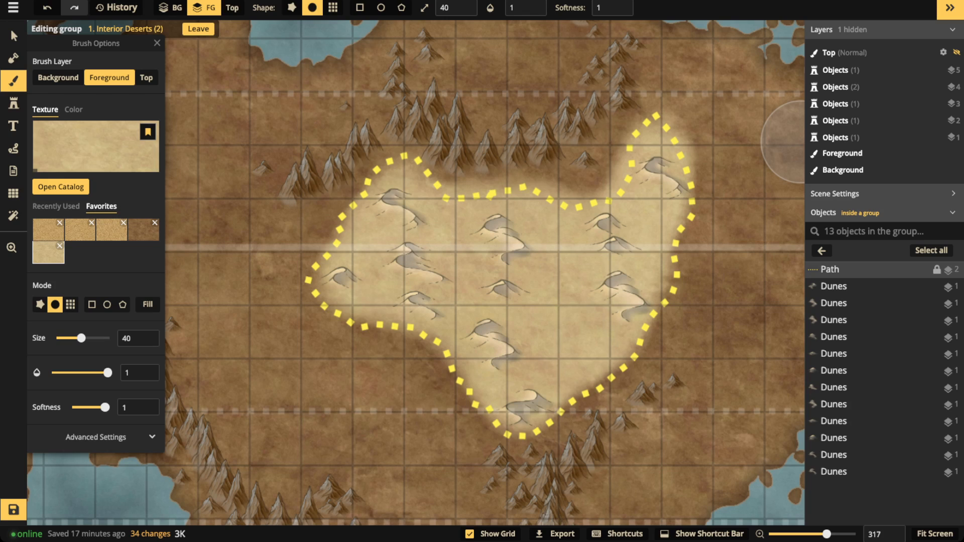
# Delete the remaining dotted outline path from the Interior Deserts group, leave the group, and lock it.
pyautogui.click(854, 270)
pyautogui.press('Delete')
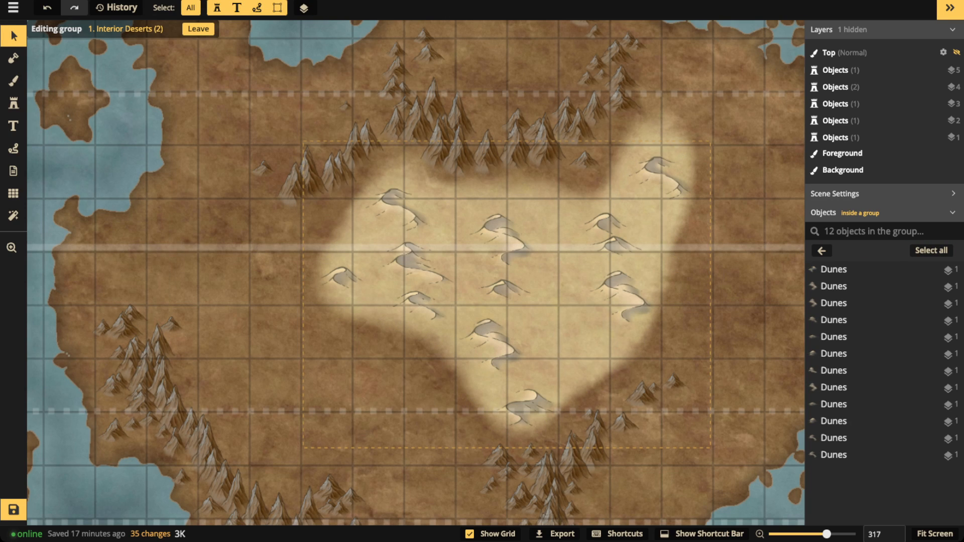
pyautogui.click(821, 251)
pyautogui.click(937, 304)
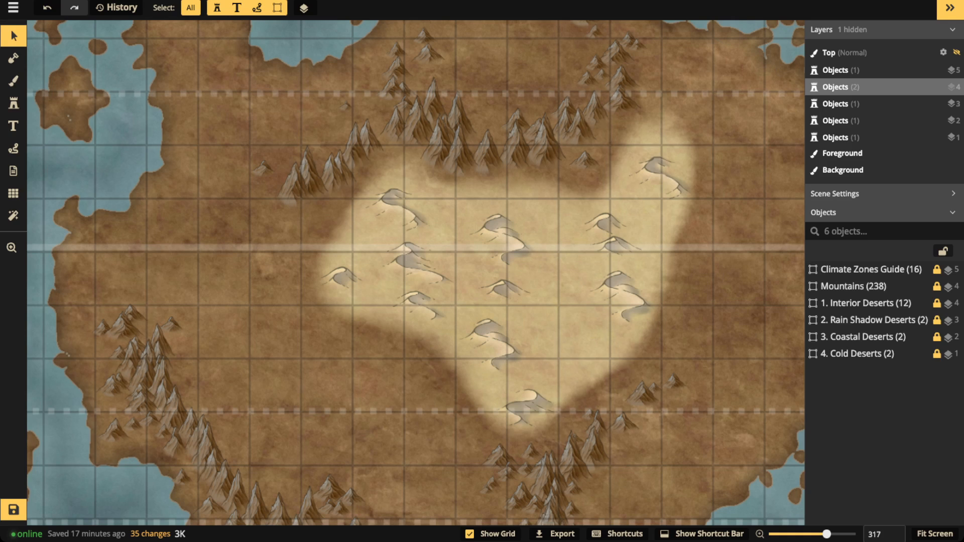
# Set up the brush on the foreground layer with the pale sand texture from the favorites.
pyautogui.click(13, 81)
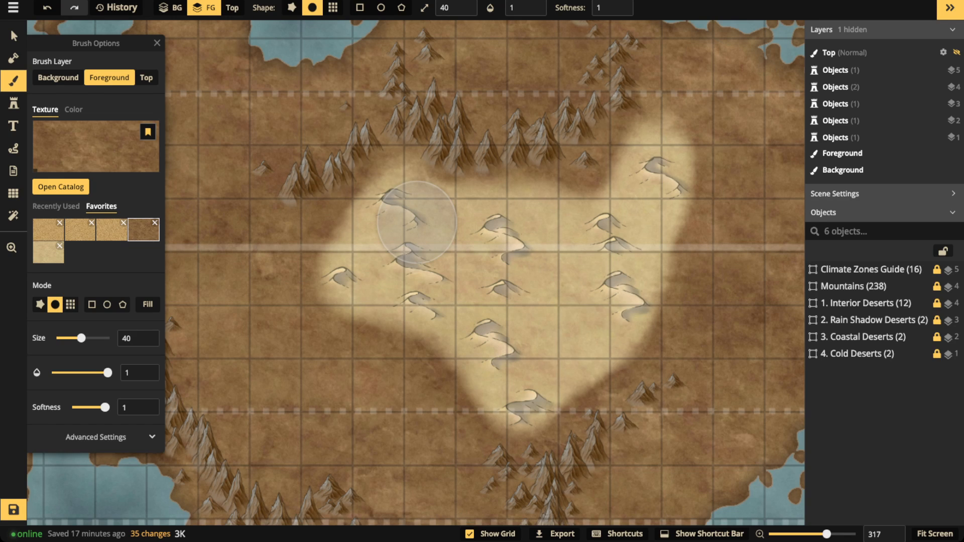
pyautogui.click(48, 252)
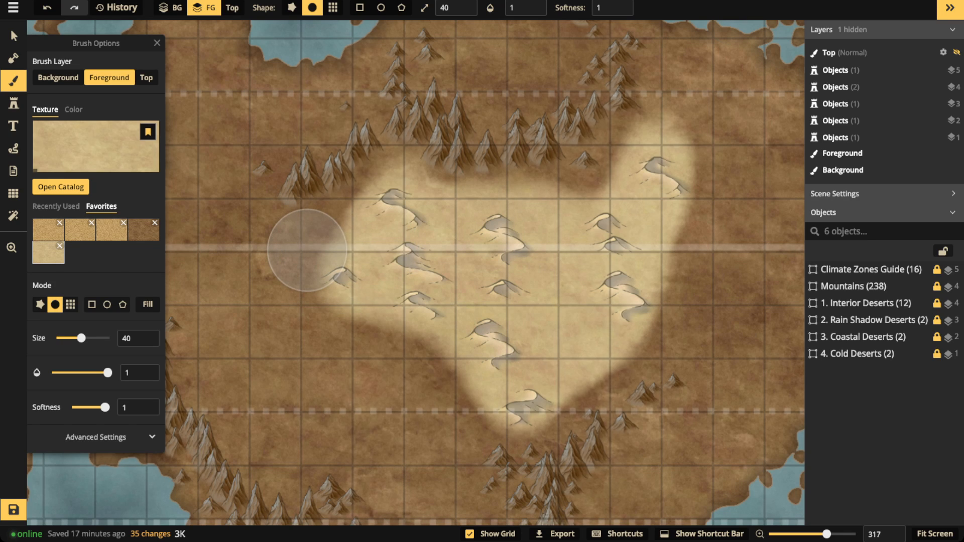
pyautogui.click(13, 149)
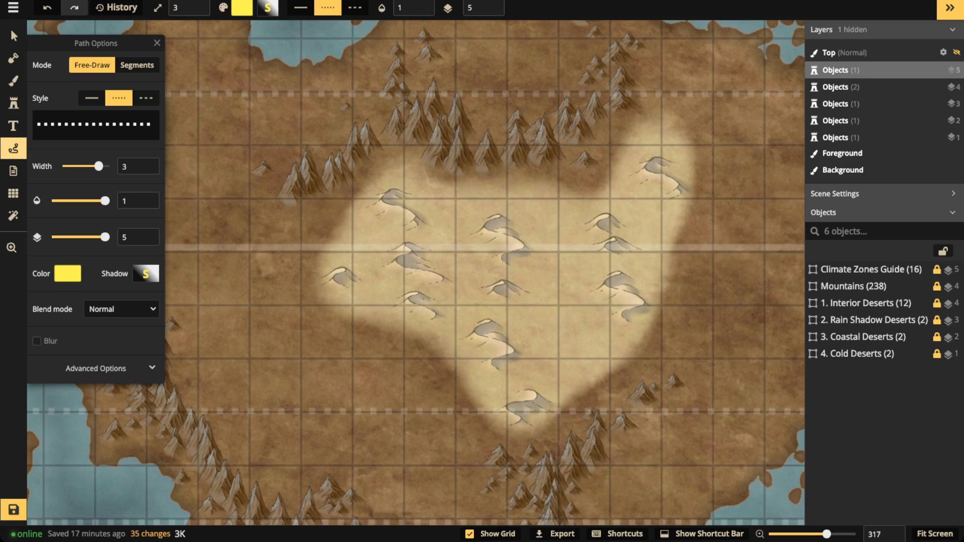
pyautogui.moveTo(407, 159); pyautogui.dragTo(389, 168)
pyautogui.moveTo(356, 198)
pyautogui.mouseDown()
pyautogui.moveTo(320, 250)
pyautogui.moveTo(318, 296)
pyautogui.moveTo(341, 318)
pyautogui.moveTo(415, 337)
pyautogui.moveTo(469, 393)
pyautogui.mouseUp()
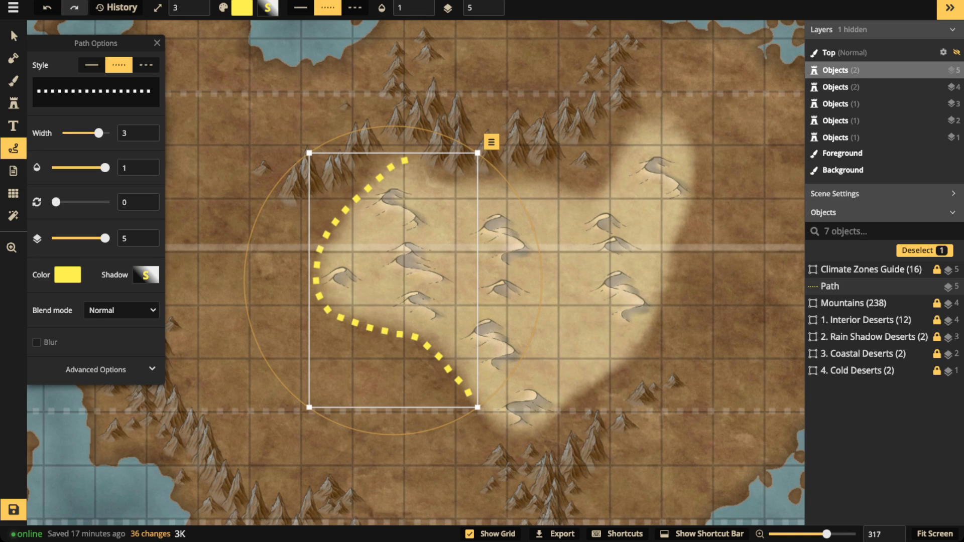
pyautogui.press('Delete')
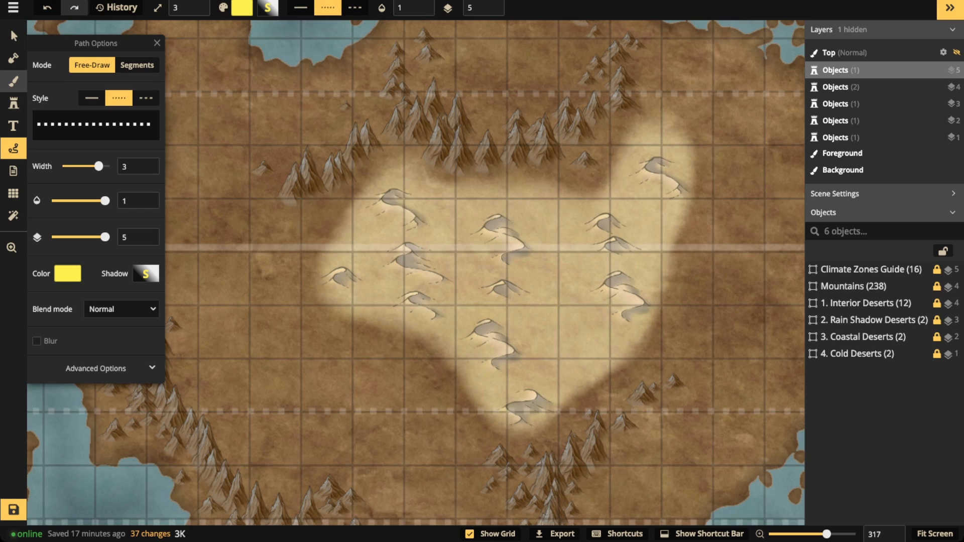
# Set the foreground brush to size 11 and opacity 0.33, and paint pale sand around the desert's border to soften it irregularly.
pyautogui.click(14, 80)
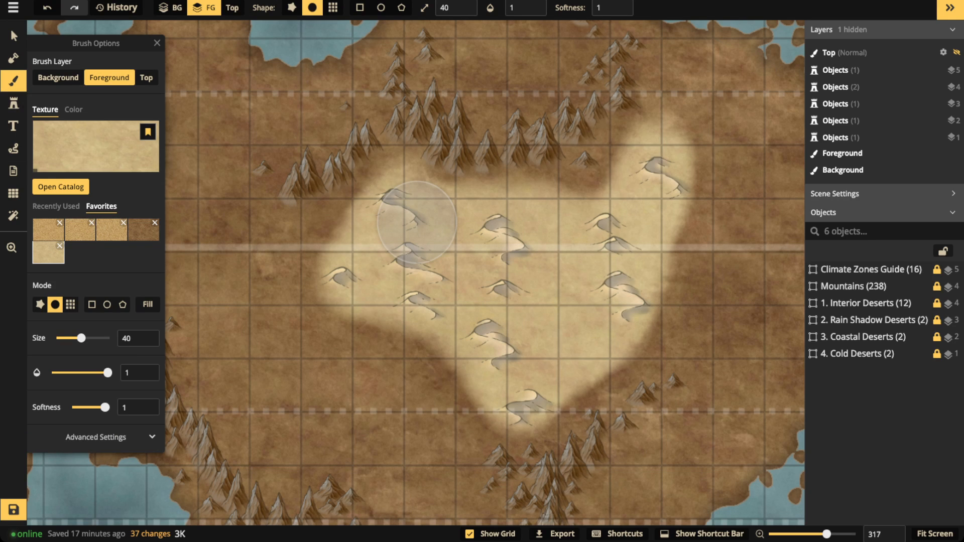
pyautogui.scroll(-10, 294, 270)
pyautogui.scroll(1, 294, 270)
pyautogui.scroll(3, 299, 254)
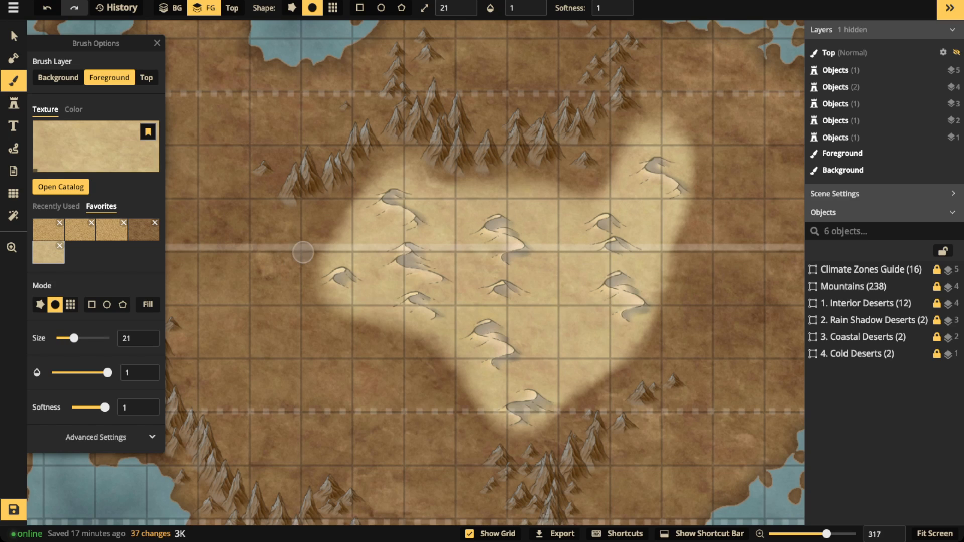
pyautogui.scroll(-3, 304, 253)
pyautogui.scroll(3, 303, 252)
pyautogui.scroll(-3, 304, 252)
pyautogui.moveTo(107, 374); pyautogui.dragTo(79, 373)
pyautogui.scroll(2, 340, 248)
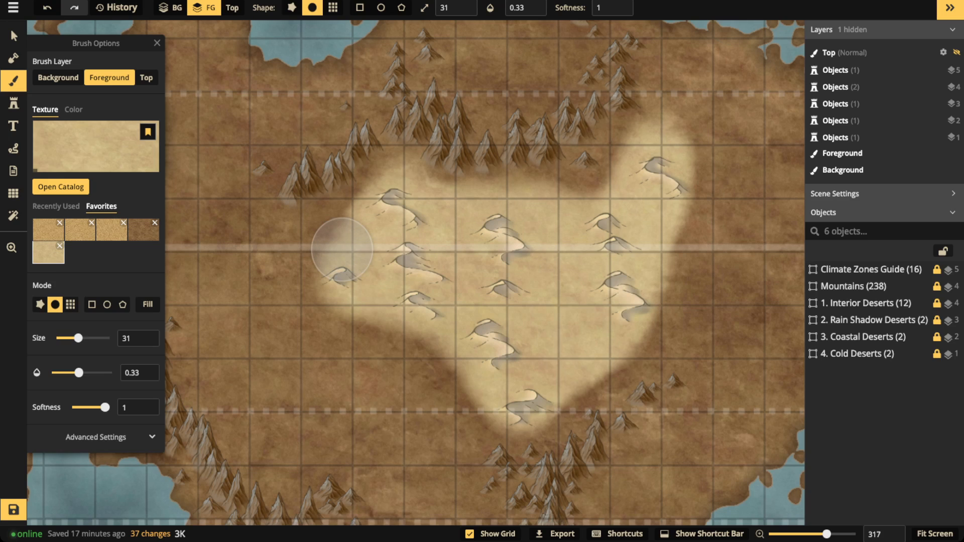
pyautogui.scroll(-1, 333, 238)
pyautogui.scroll(-1, 333, 233)
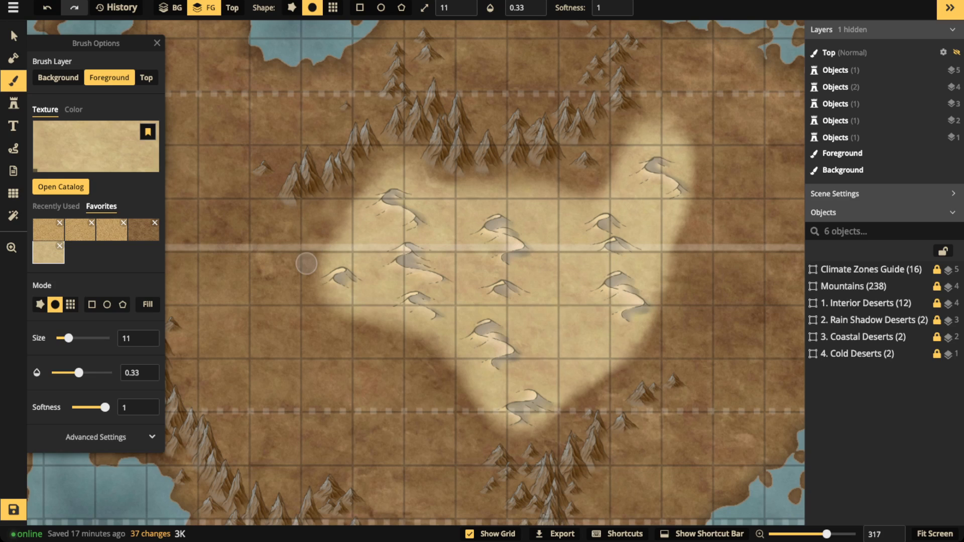
pyautogui.moveTo(300, 280)
pyautogui.mouseDown()
pyautogui.moveTo(313, 315)
pyautogui.moveTo(334, 324)
pyautogui.moveTo(392, 322)
pyautogui.moveTo(386, 340)
pyautogui.moveTo(419, 341)
pyautogui.moveTo(396, 353)
pyautogui.moveTo(368, 336)
pyautogui.moveTo(384, 315)
pyautogui.moveTo(455, 361)
pyautogui.moveTo(457, 392)
pyautogui.moveTo(477, 402)
pyautogui.moveTo(459, 422)
pyautogui.moveTo(491, 424)
pyautogui.moveTo(439, 366)
pyautogui.moveTo(431, 330)
pyautogui.moveTo(460, 398)
pyautogui.moveTo(375, 326)
pyautogui.moveTo(340, 316)
pyautogui.moveTo(353, 246)
pyautogui.moveTo(407, 149)
pyautogui.moveTo(593, 187)
pyautogui.moveTo(592, 197)
pyautogui.moveTo(589, 172)
pyautogui.moveTo(562, 185)
pyautogui.moveTo(536, 167)
pyautogui.moveTo(487, 191)
pyautogui.moveTo(476, 181)
pyautogui.moveTo(454, 188)
pyautogui.moveTo(658, 197)
pyautogui.moveTo(605, 173)
pyautogui.moveTo(618, 129)
pyautogui.moveTo(634, 129)
pyautogui.moveTo(613, 131)
pyautogui.mouseUp()
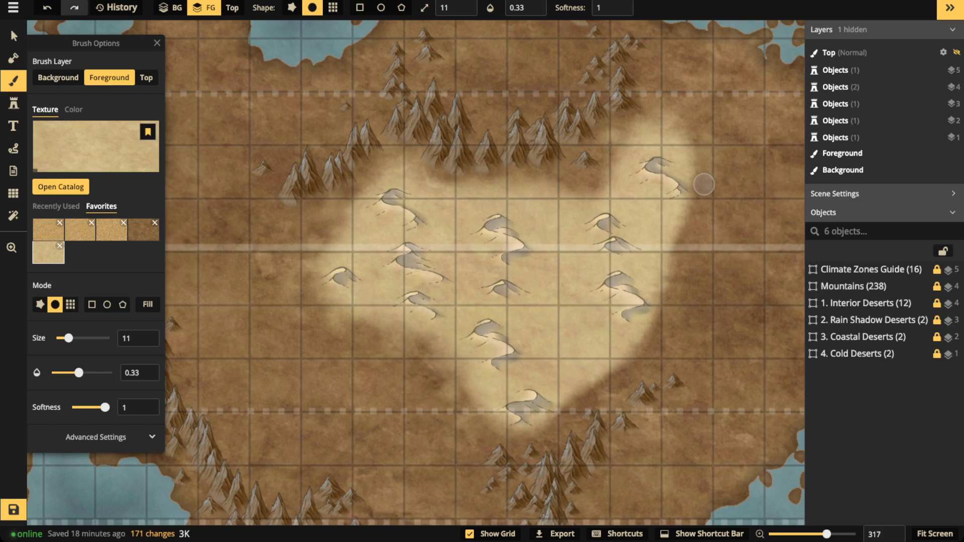
pyautogui.moveTo(680, 229)
pyautogui.mouseDown()
pyautogui.moveTo(685, 276)
pyautogui.moveTo(663, 304)
pyautogui.moveTo(690, 310)
pyautogui.moveTo(648, 317)
pyautogui.moveTo(668, 313)
pyautogui.moveTo(639, 338)
pyautogui.moveTo(651, 353)
pyautogui.moveTo(640, 367)
pyautogui.moveTo(548, 428)
pyautogui.moveTo(585, 382)
pyautogui.moveTo(610, 387)
pyautogui.moveTo(649, 350)
pyautogui.moveTo(658, 290)
pyautogui.moveTo(690, 206)
pyautogui.moveTo(712, 203)
pyautogui.moveTo(686, 199)
pyautogui.moveTo(679, 187)
pyautogui.moveTo(712, 187)
pyautogui.moveTo(685, 164)
pyautogui.moveTo(681, 134)
pyautogui.moveTo(701, 136)
pyautogui.moveTo(688, 159)
pyautogui.moveTo(709, 145)
pyautogui.moveTo(688, 161)
pyautogui.moveTo(712, 163)
pyautogui.moveTo(698, 207)
pyautogui.moveTo(678, 208)
pyautogui.moveTo(705, 214)
pyautogui.moveTo(659, 241)
pyautogui.moveTo(657, 267)
pyautogui.moveTo(682, 286)
pyautogui.moveTo(649, 322)
pyautogui.moveTo(684, 229)
pyautogui.moveTo(672, 257)
pyautogui.moveTo(680, 283)
pyautogui.moveTo(673, 321)
pyautogui.moveTo(646, 361)
pyautogui.moveTo(564, 417)
pyautogui.moveTo(502, 432)
pyautogui.moveTo(473, 412)
pyautogui.moveTo(552, 434)
pyautogui.moveTo(582, 409)
pyautogui.moveTo(577, 184)
pyautogui.mouseUp()
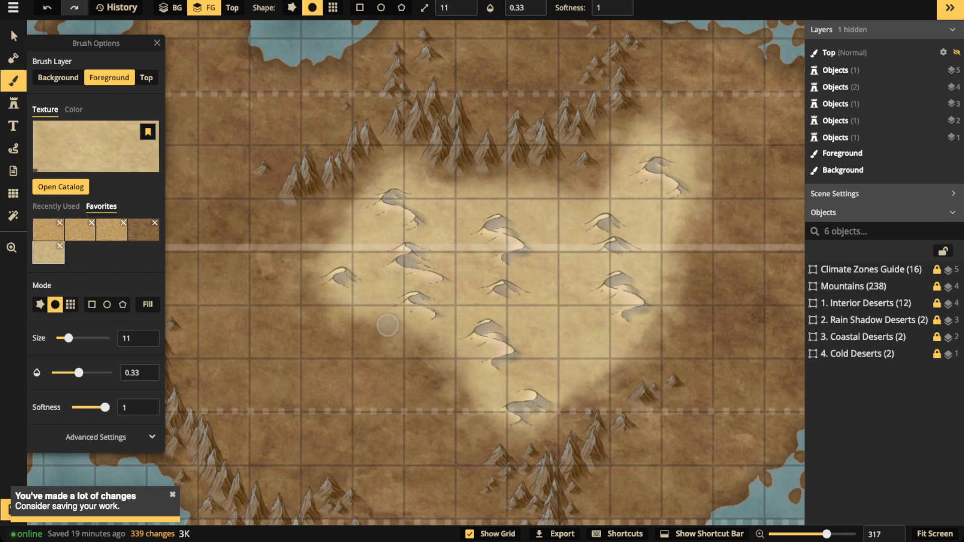
# Paint the brown ground texture from the favorites back over parts of the desert's edge to roughen the transition.
pyautogui.click(143, 229)
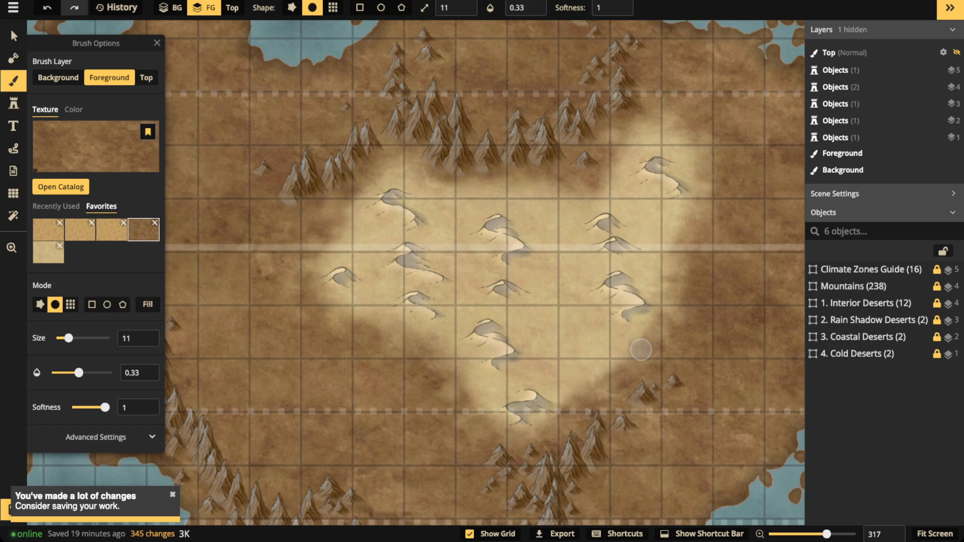
pyautogui.moveTo(640, 348)
pyautogui.mouseDown()
pyautogui.moveTo(589, 381)
pyautogui.moveTo(575, 378)
pyautogui.moveTo(588, 348)
pyautogui.moveTo(617, 373)
pyautogui.moveTo(585, 376)
pyautogui.moveTo(648, 330)
pyautogui.moveTo(681, 257)
pyautogui.moveTo(678, 243)
pyautogui.moveTo(666, 245)
pyautogui.mouseUp()
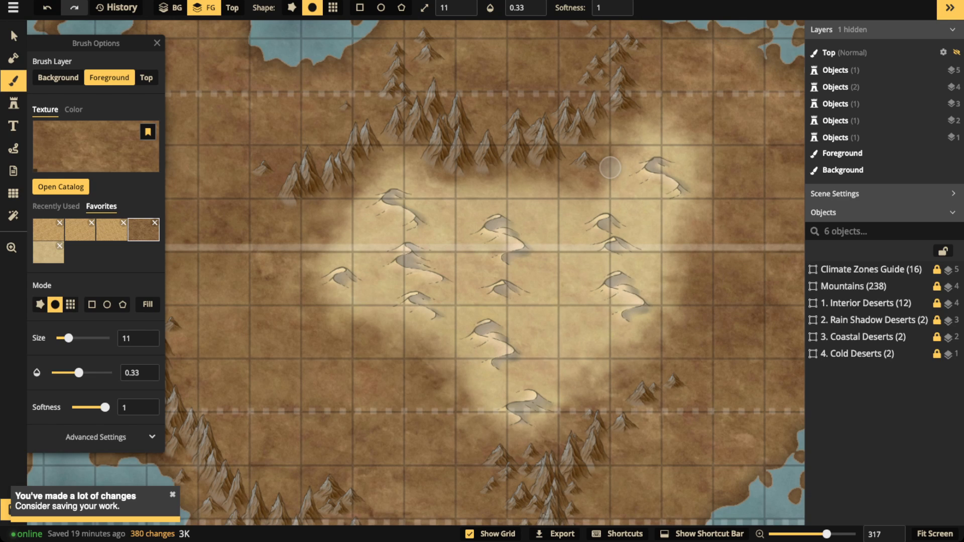
pyautogui.moveTo(584, 157); pyautogui.dragTo(376, 171)
pyautogui.click(348, 222)
pyautogui.moveTo(358, 239)
pyautogui.mouseDown()
pyautogui.moveTo(367, 320)
pyautogui.moveTo(387, 321)
pyautogui.moveTo(385, 341)
pyautogui.moveTo(443, 354)
pyautogui.moveTo(482, 423)
pyautogui.mouseUp()
pyautogui.moveTo(382, 324); pyautogui.dragTo(347, 308)
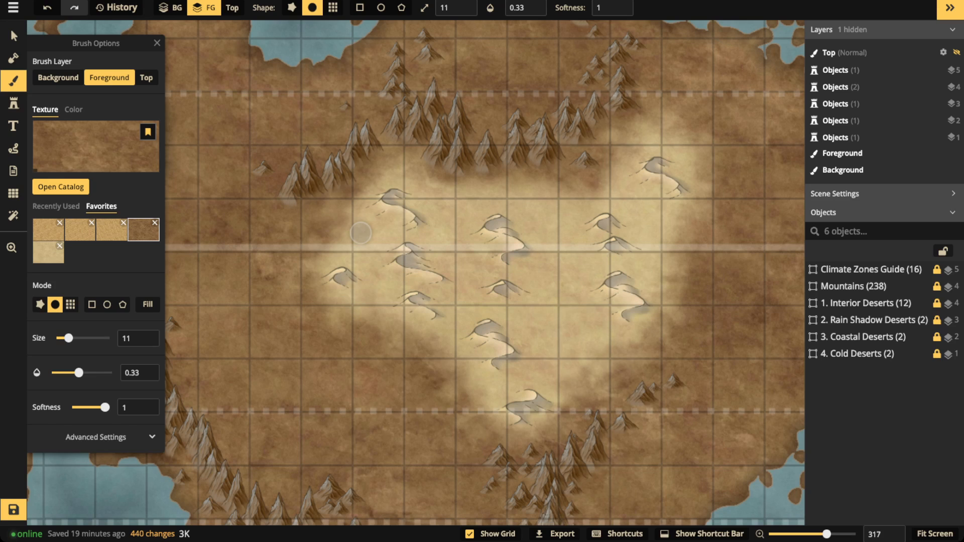
pyautogui.moveTo(355, 234); pyautogui.dragTo(366, 235)
# Switch to the selection tool and save the map.
pyautogui.scroll(-2, 446, 194)
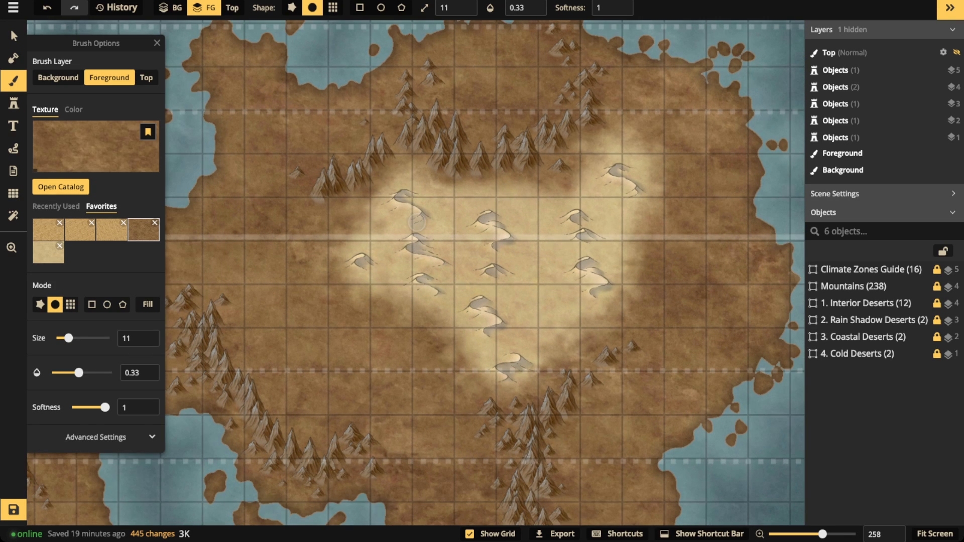
pyautogui.click(10, 29)
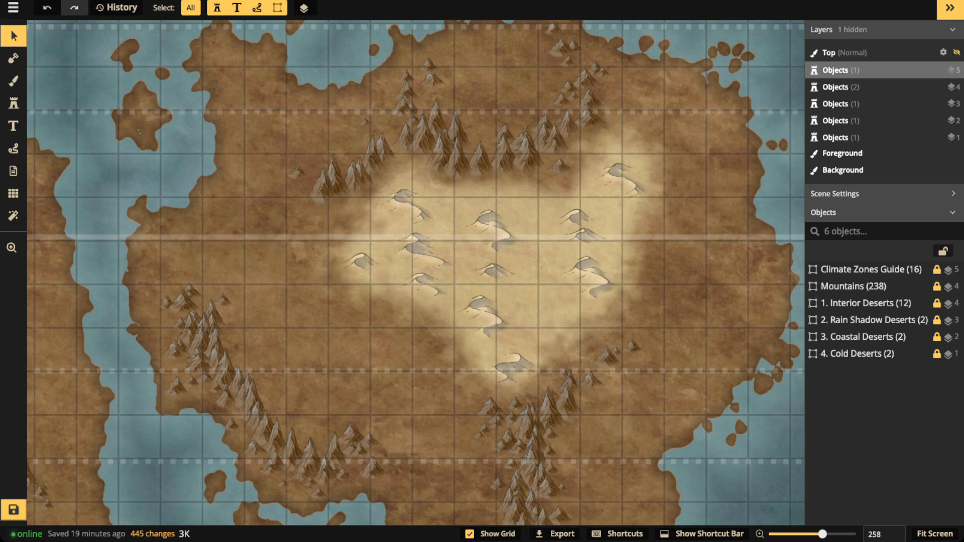
pyautogui.scroll(-2, 430, 200)
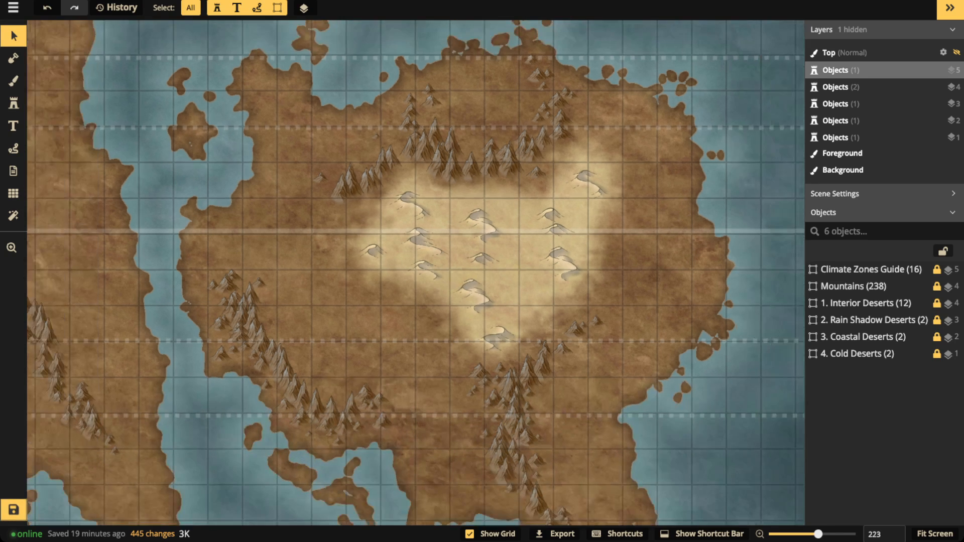
pyautogui.scroll(-4, 430, 200)
pyautogui.press('space')
pyautogui.moveTo(430, 201); pyautogui.dragTo(435, 256)
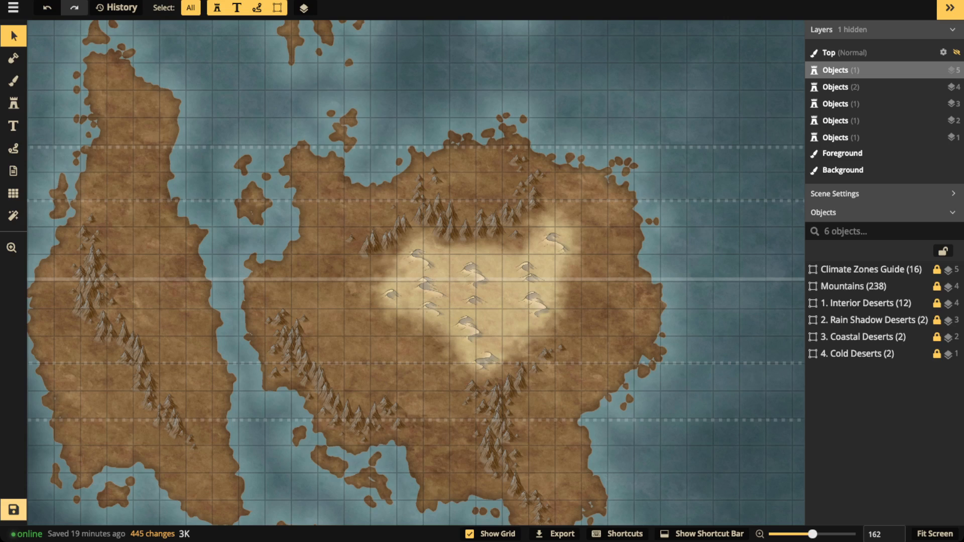
pyautogui.hotkey('ctrl', 's')
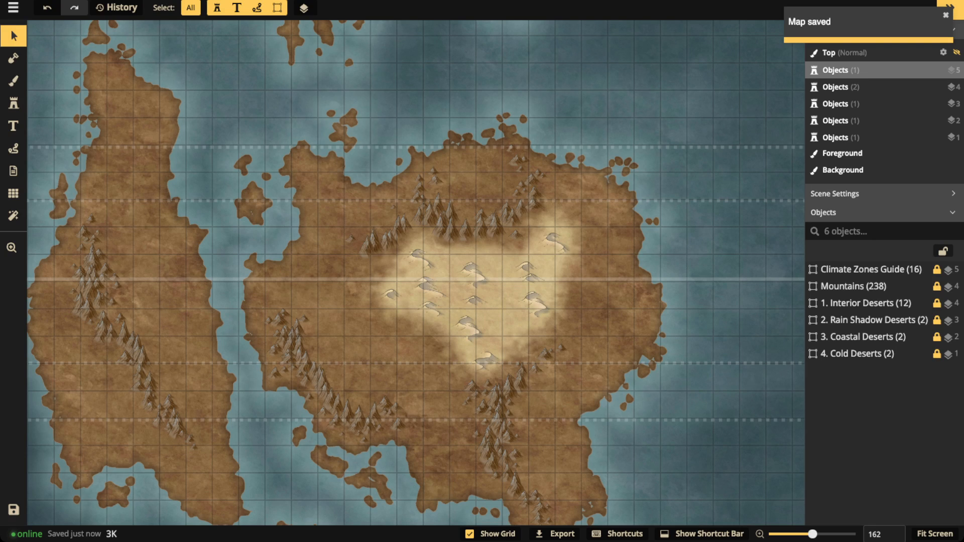
# Set the opacity of the 2. Rain Shadow Deserts group to 1.
pyautogui.scroll(-3, 206, 234)
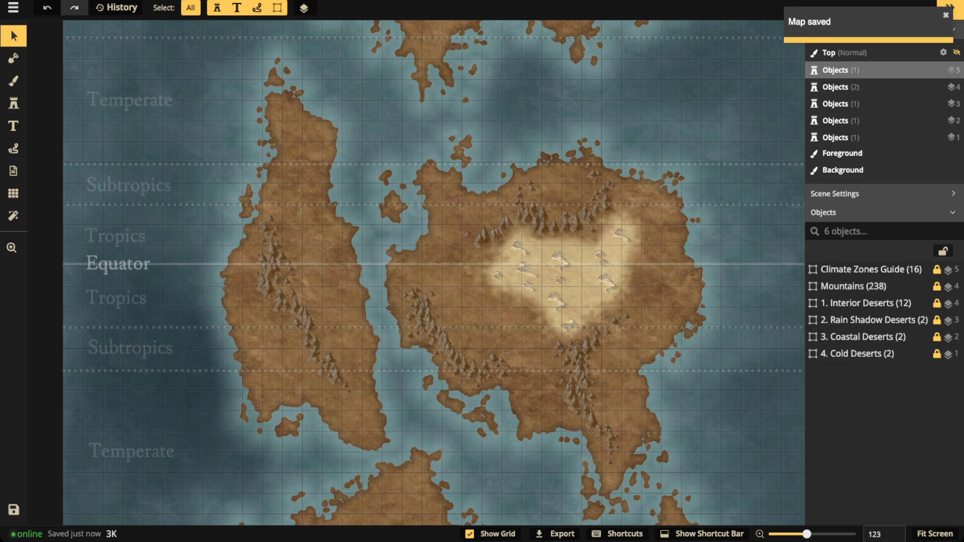
pyautogui.scroll(3, 571, 264)
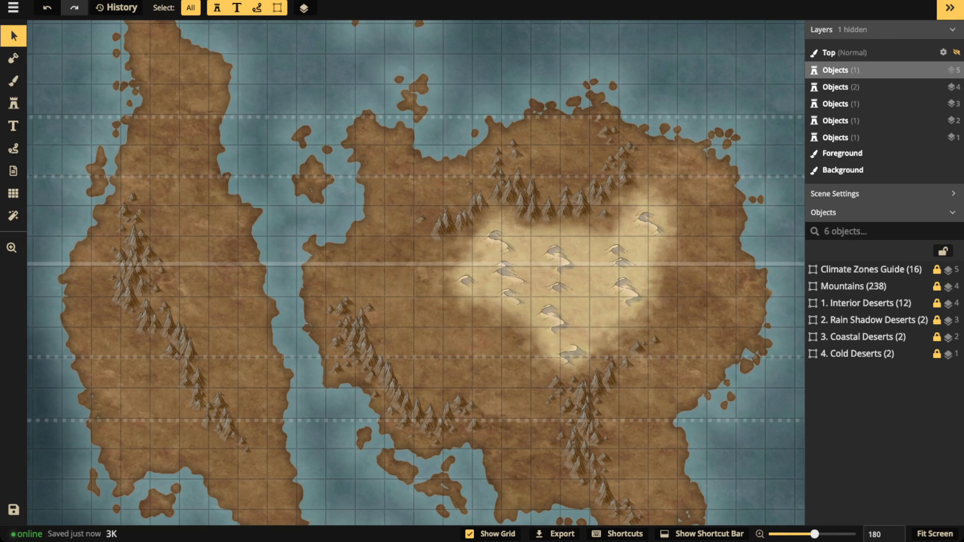
pyautogui.scroll(-3, 688, 290)
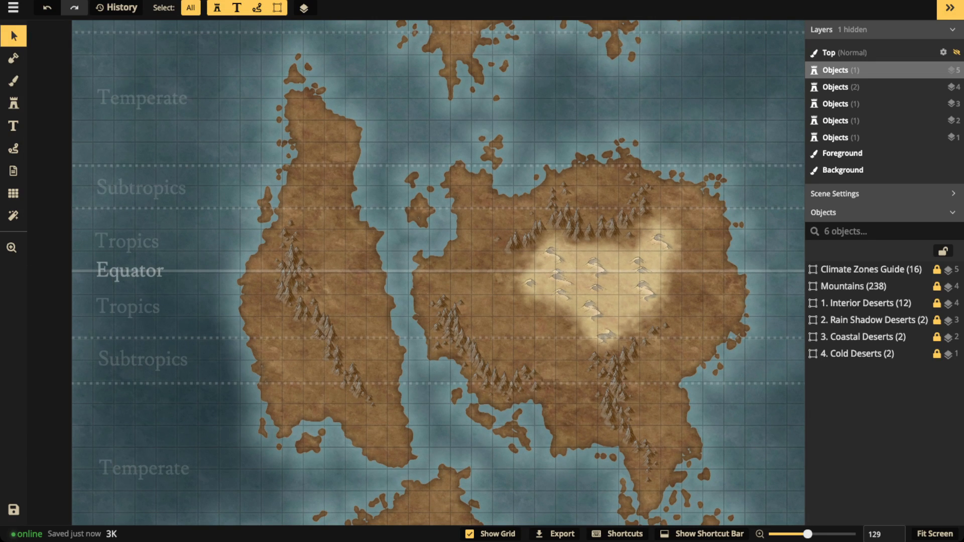
pyautogui.moveTo(688, 290); pyautogui.dragTo(630, 298)
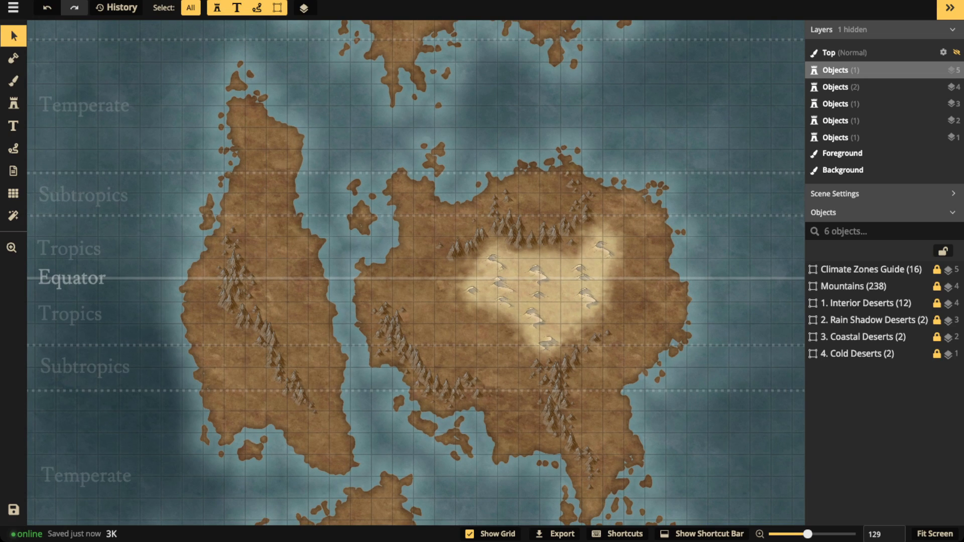
pyautogui.click(869, 320)
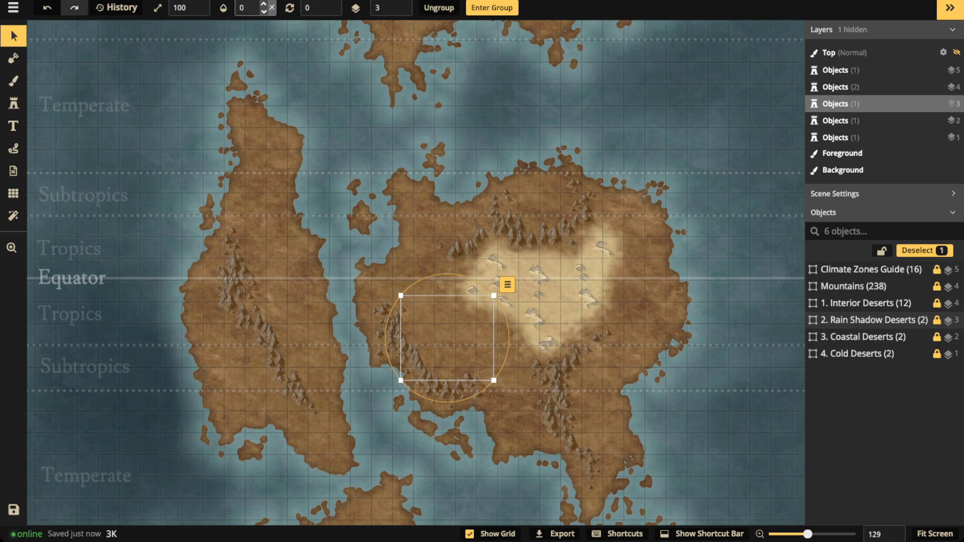
pyautogui.click(264, 4)
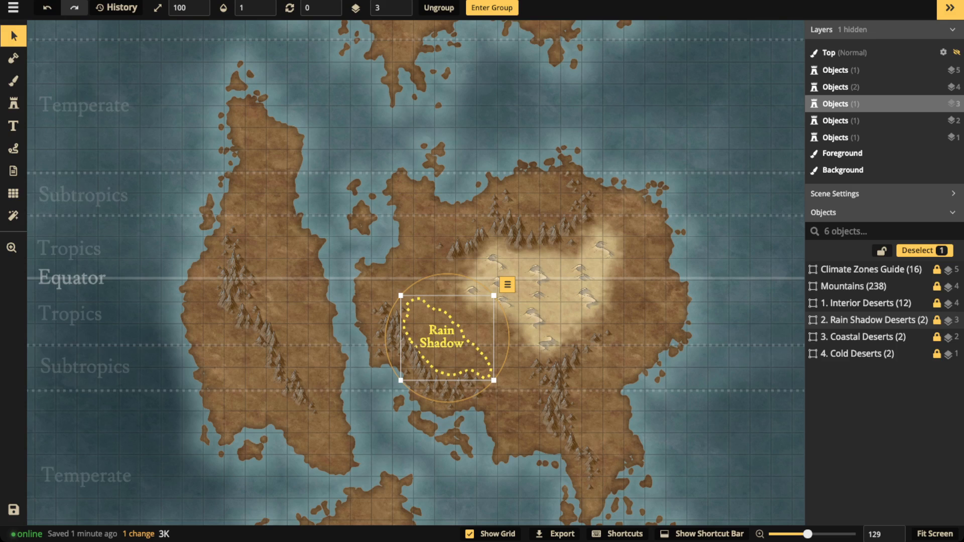
# Examine the Rain Shadow outline beside the mountain range, deselect its group, and review the area's place among the climate zones.
pyautogui.scroll(5, 447, 340)
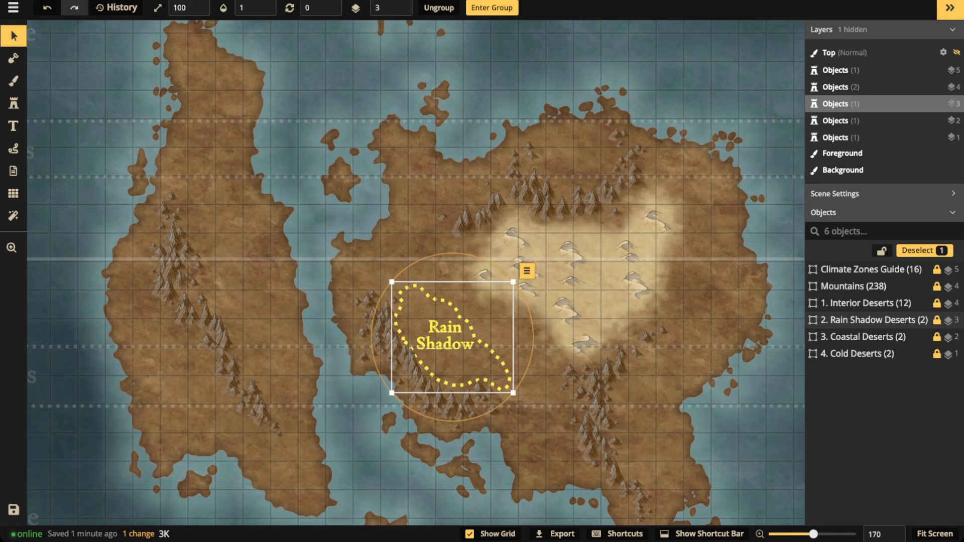
pyautogui.scroll(4, 447, 340)
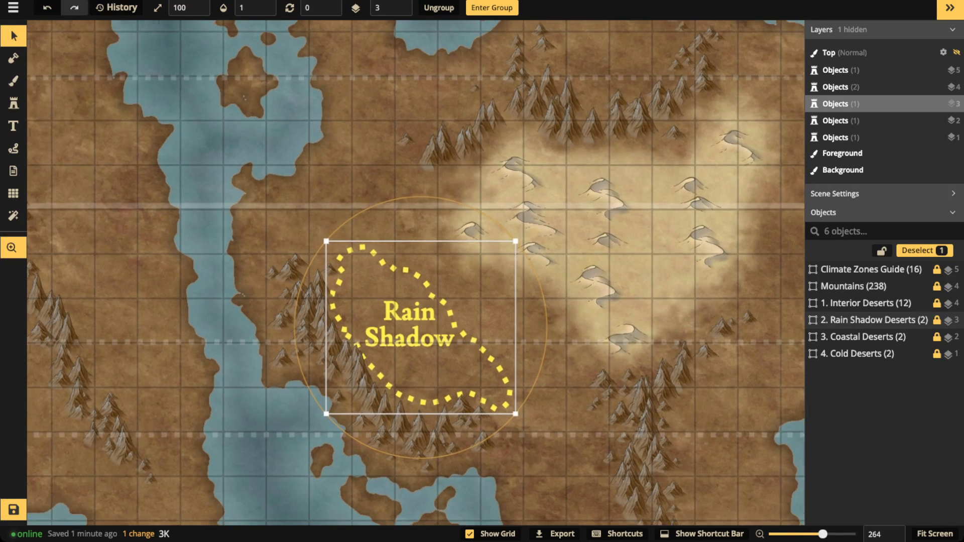
pyautogui.scroll(2, 262, 391)
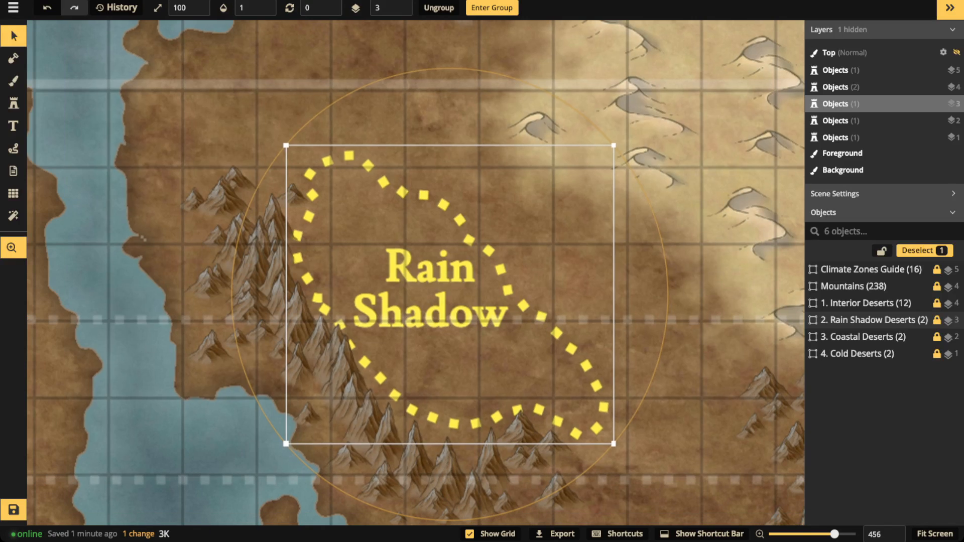
pyautogui.scroll(1, 263, 391)
pyautogui.scroll(-2, 307, 316)
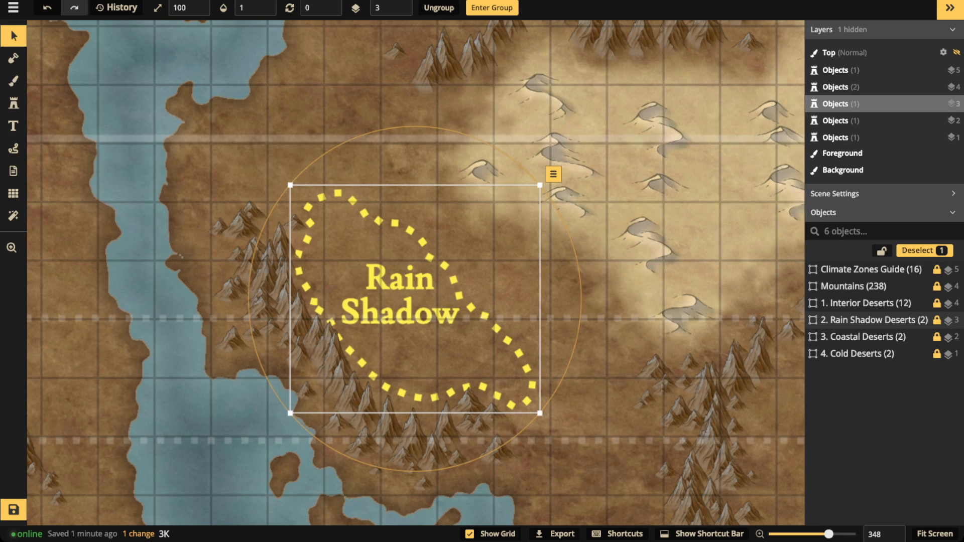
pyautogui.press('Escape')
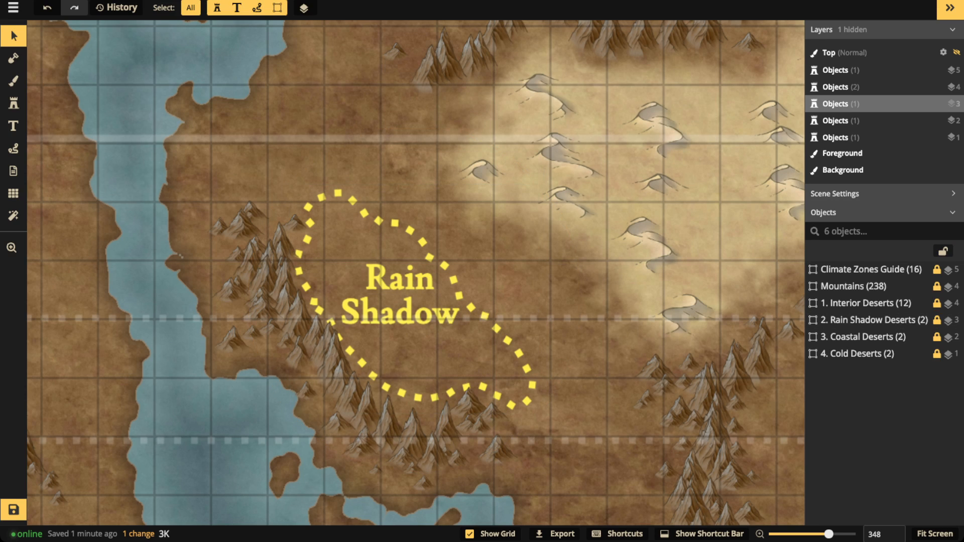
pyautogui.scroll(-10, 384, 281)
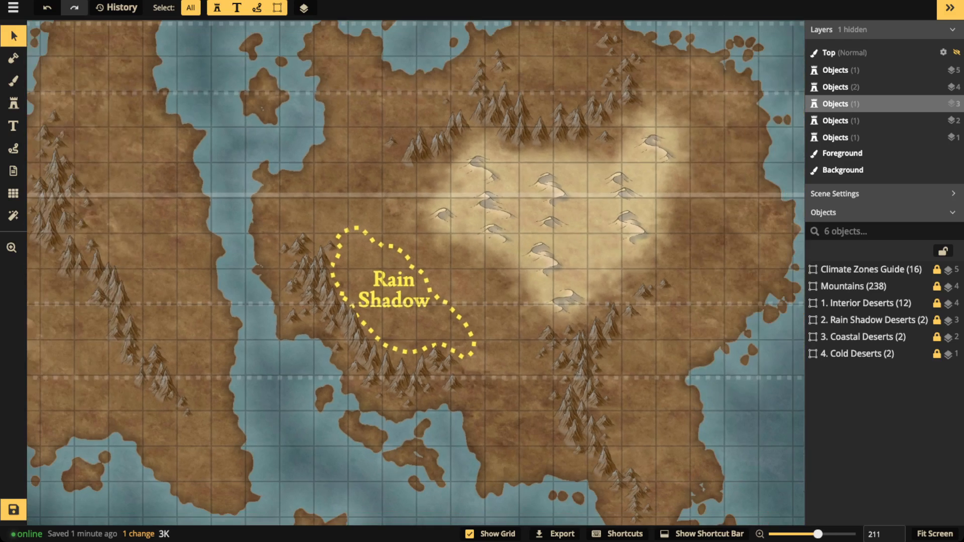
pyautogui.scroll(-2, 384, 281)
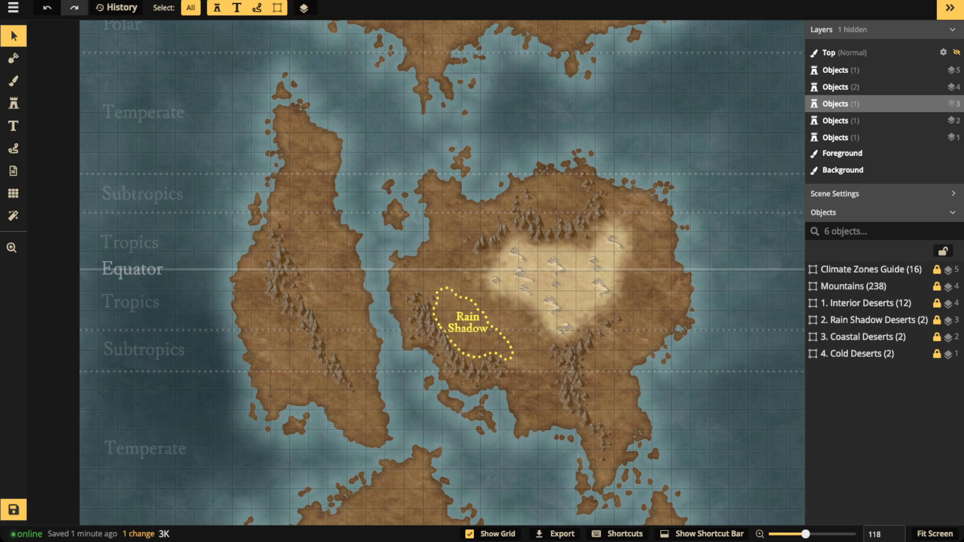
pyautogui.moveTo(442, 281); pyautogui.dragTo(456, 357)
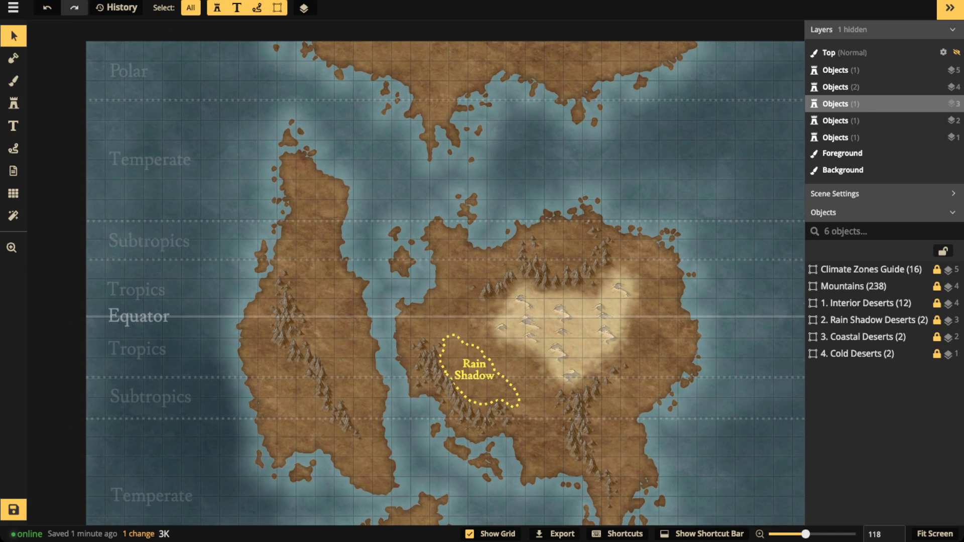
# Inspect the contents of the 2. Rain Shadow Deserts group and the outlined area between the mountain range and the interior desert.
pyautogui.scroll(-2, 258, 117)
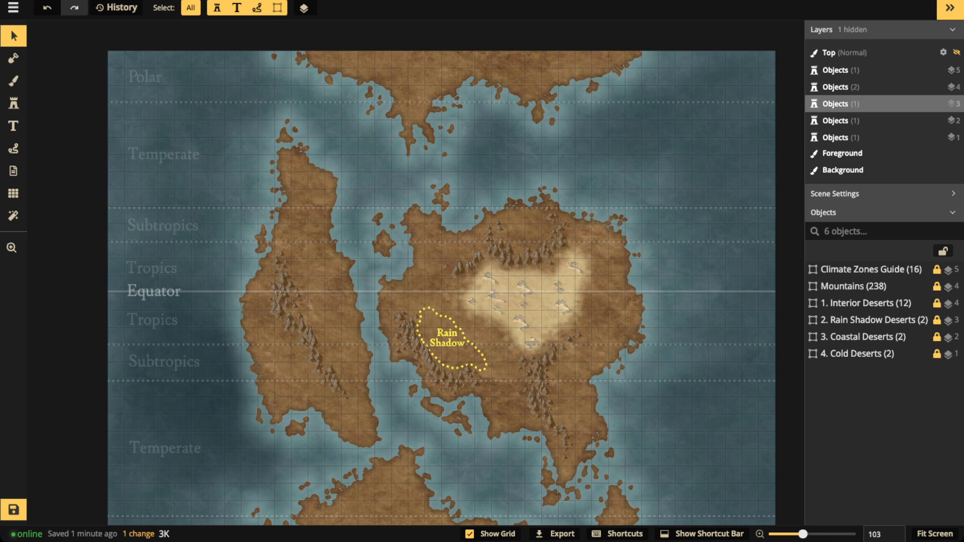
pyautogui.scroll(3, 435, 342)
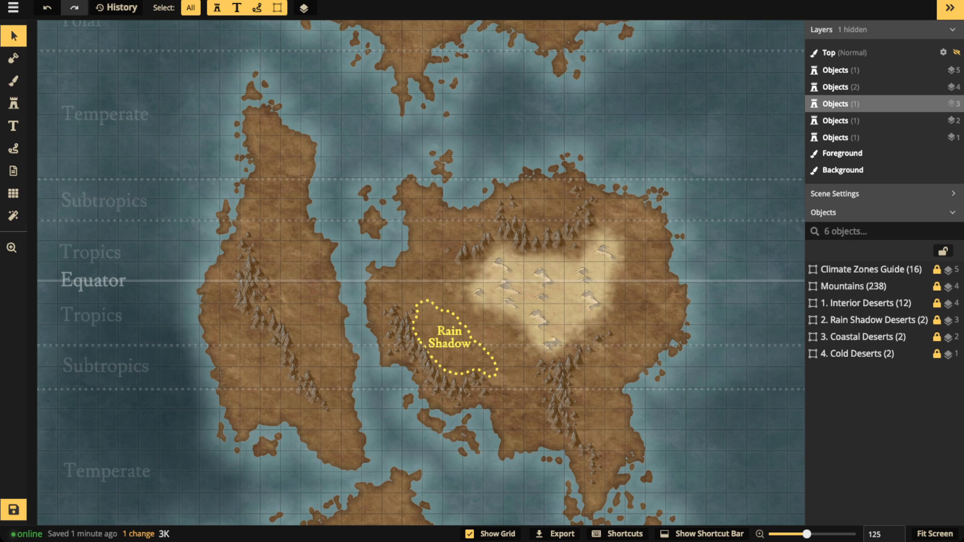
pyautogui.scroll(5, 458, 338)
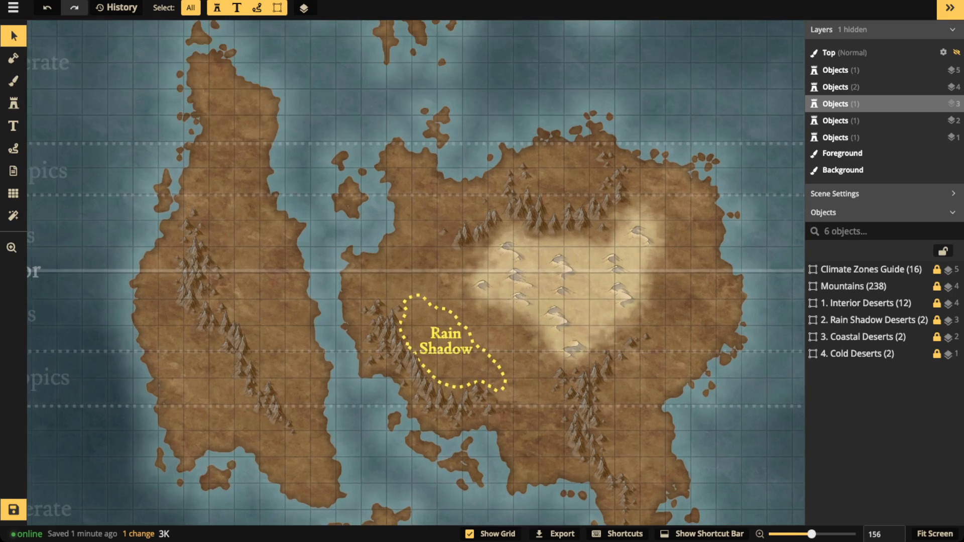
pyautogui.scroll(4, 449, 346)
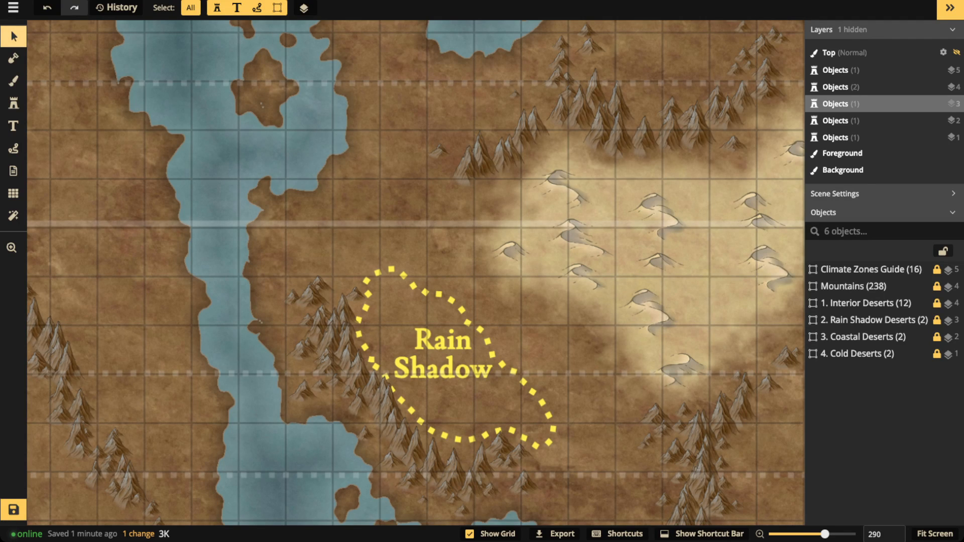
pyautogui.doubleClick(869, 320)
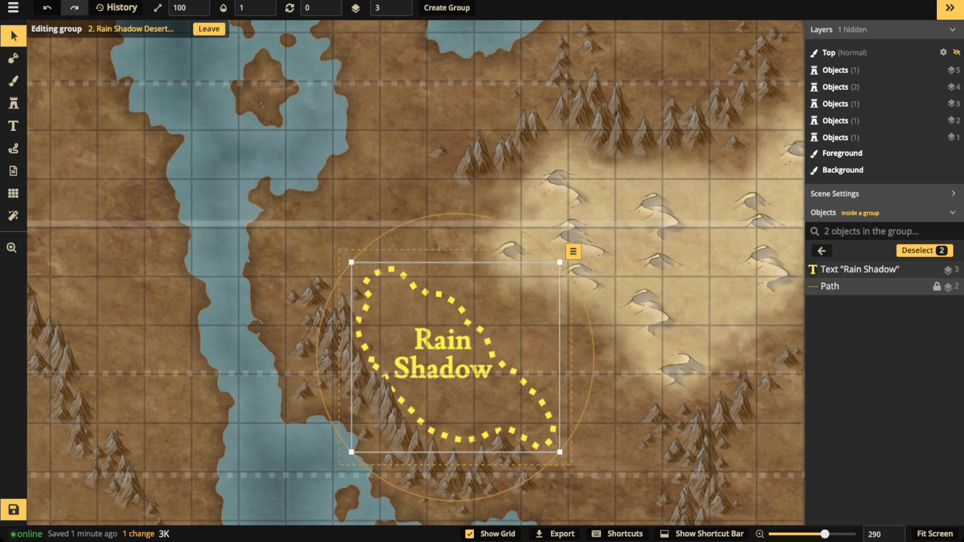
pyautogui.click(822, 251)
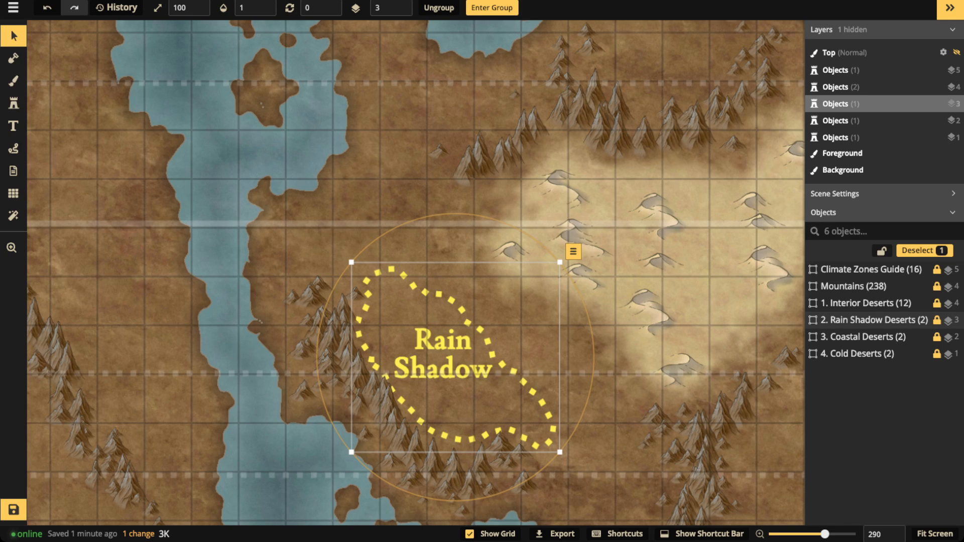
pyautogui.scroll(-5, 205, 75)
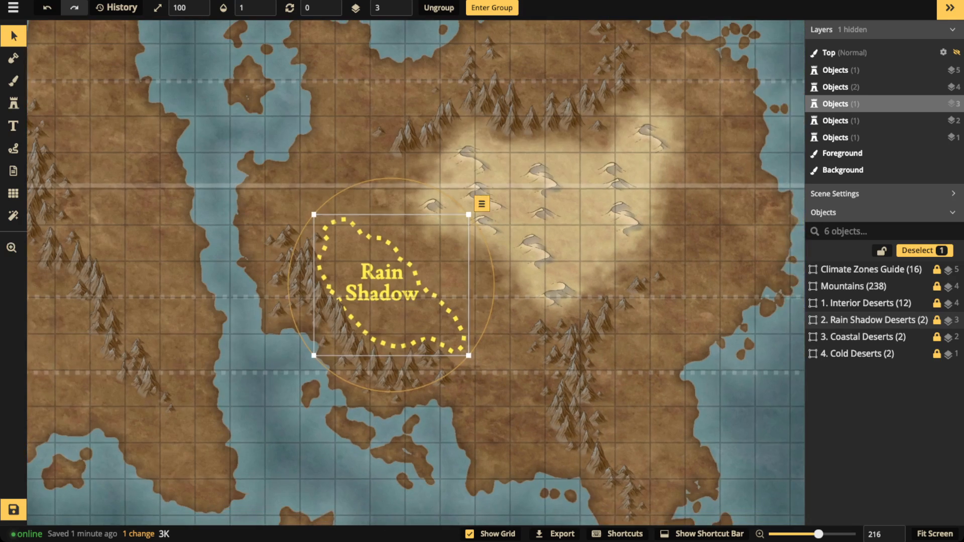
pyautogui.scroll(-3, 402, 226)
pyautogui.moveTo(402, 226); pyautogui.dragTo(400, 263)
pyautogui.scroll(5, 391, 319)
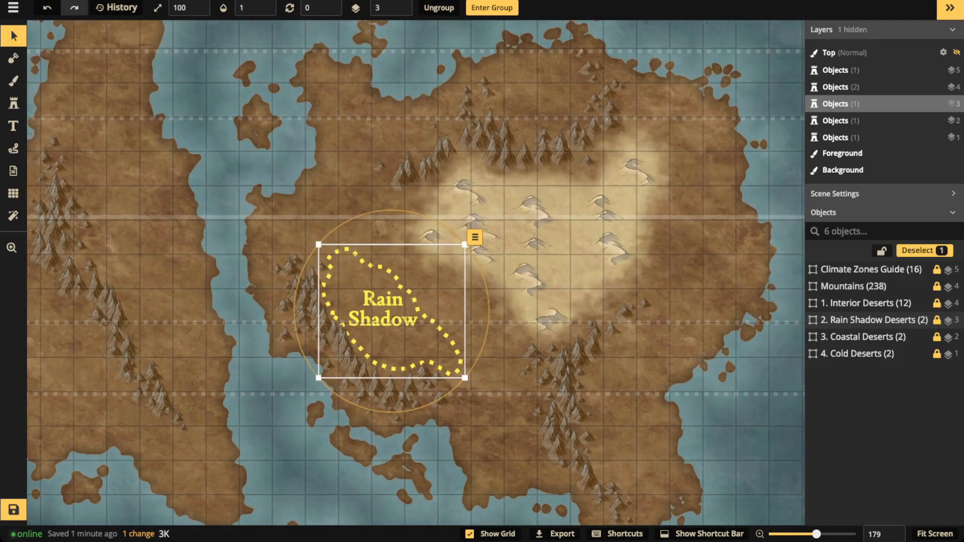
pyautogui.moveTo(390, 318); pyautogui.dragTo(408, 270)
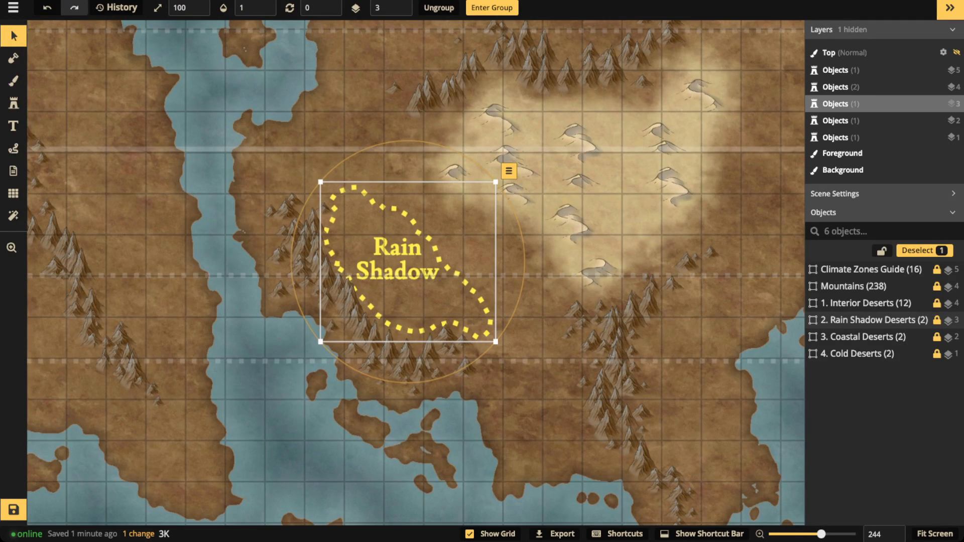
# Delete the "Rain Shadow" text label from inside the 2. Rain Shadow Deserts group.
pyautogui.click(925, 320)
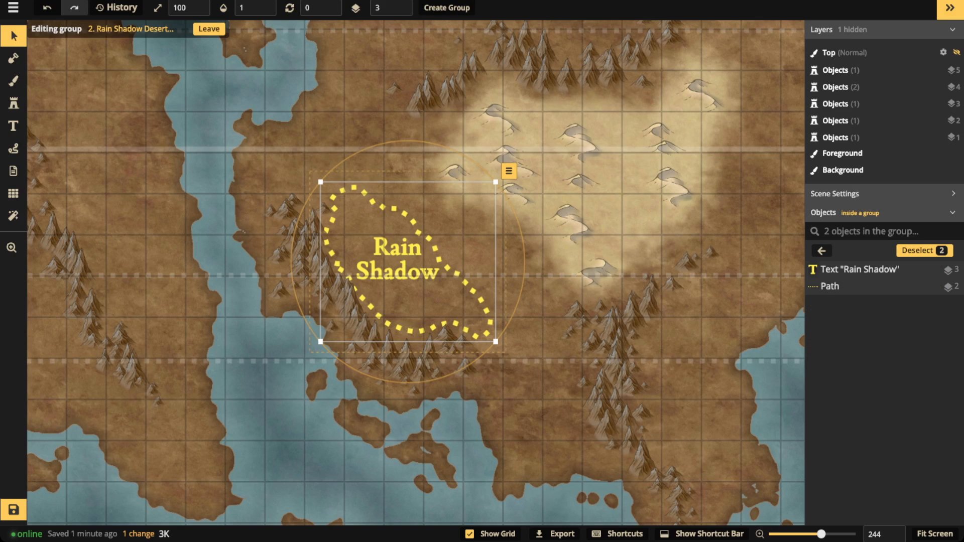
pyautogui.click(864, 269)
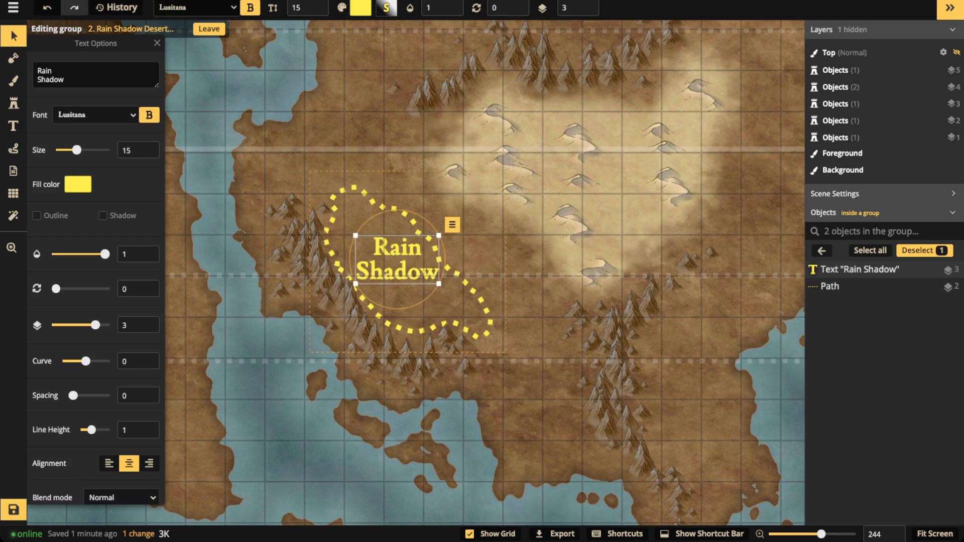
pyautogui.press('Delete')
# Place five random sand dune stamps from the second favorite set at size 41, spread along the inside of the dotted rain shadow outline.
pyautogui.scroll(6, 379, 259)
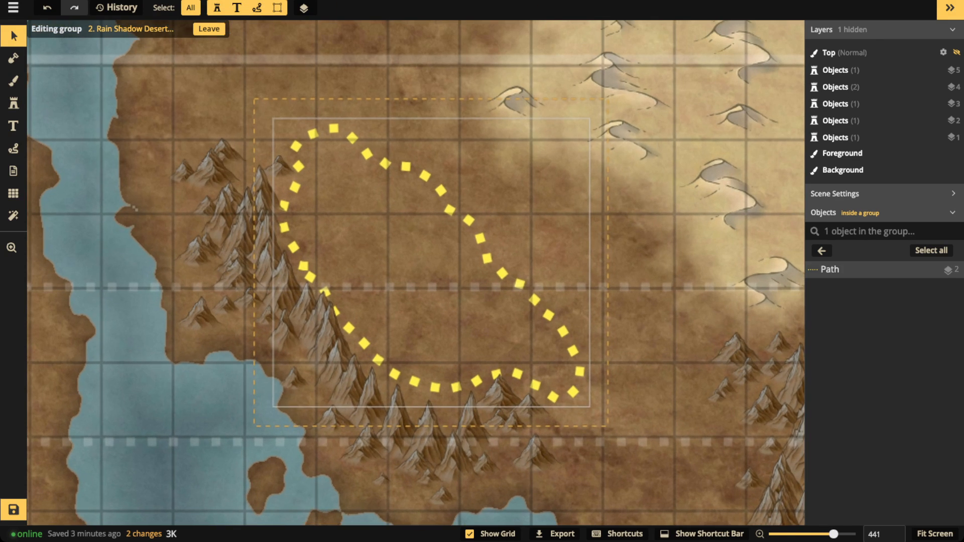
pyautogui.press('s')
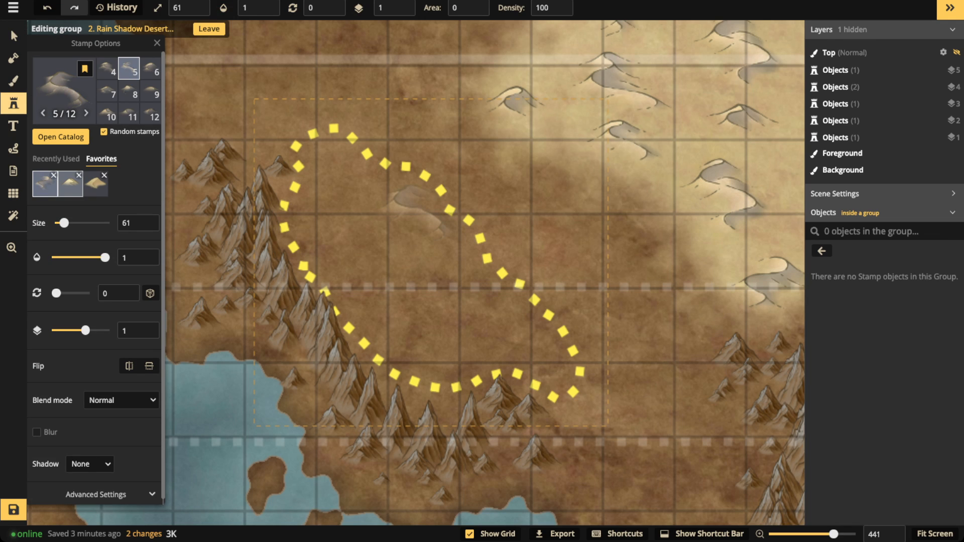
pyautogui.click(71, 183)
pyautogui.scroll(2, 336, 189)
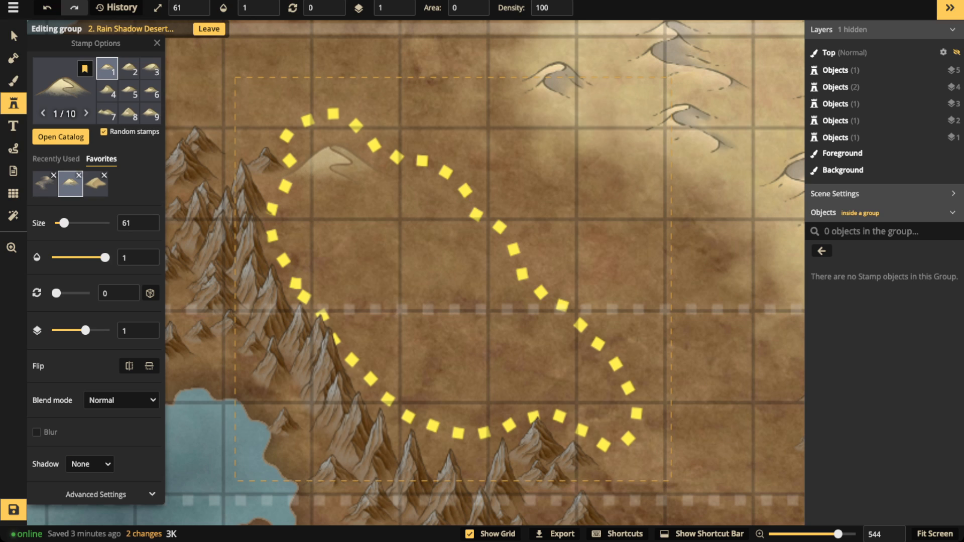
pyautogui.press('[')
pyautogui.press('[')
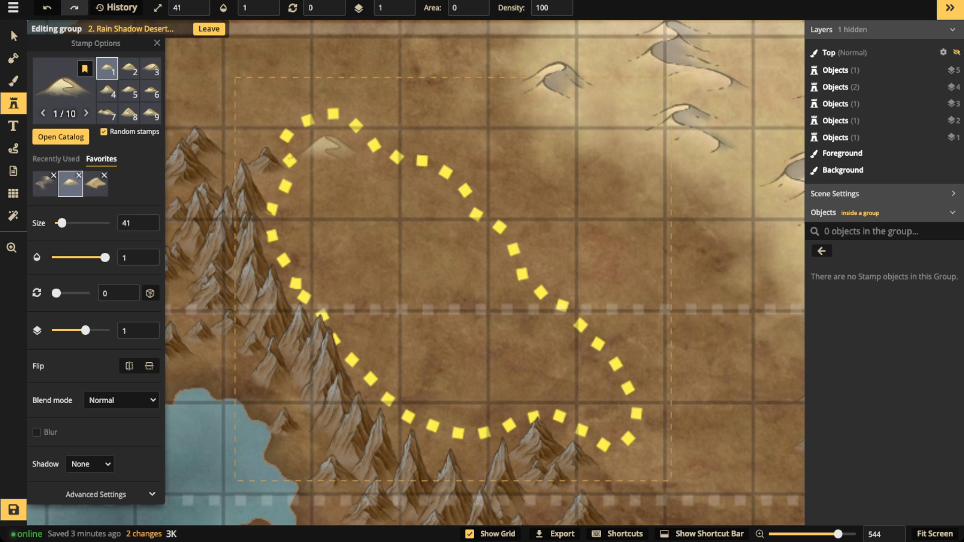
pyautogui.click(338, 158)
pyautogui.click(384, 200)
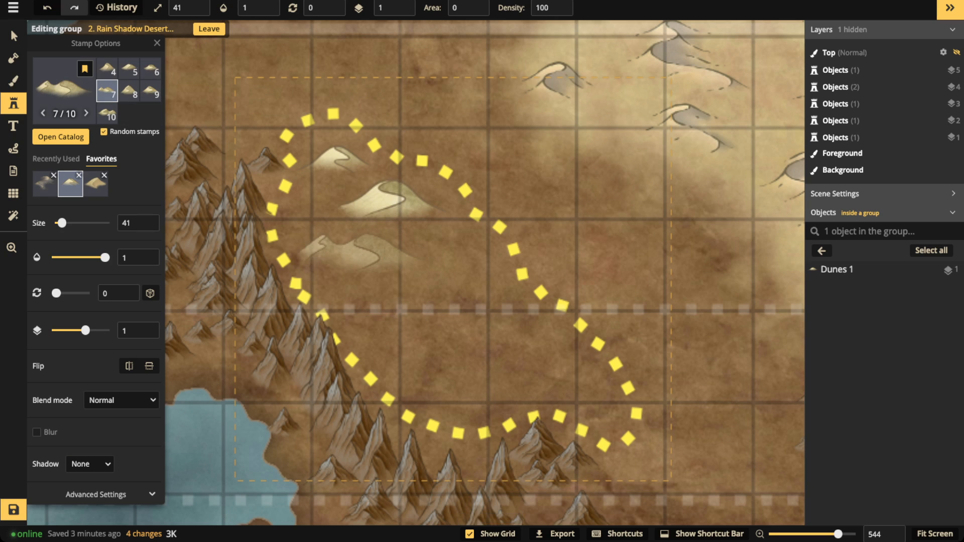
pyautogui.click(369, 259)
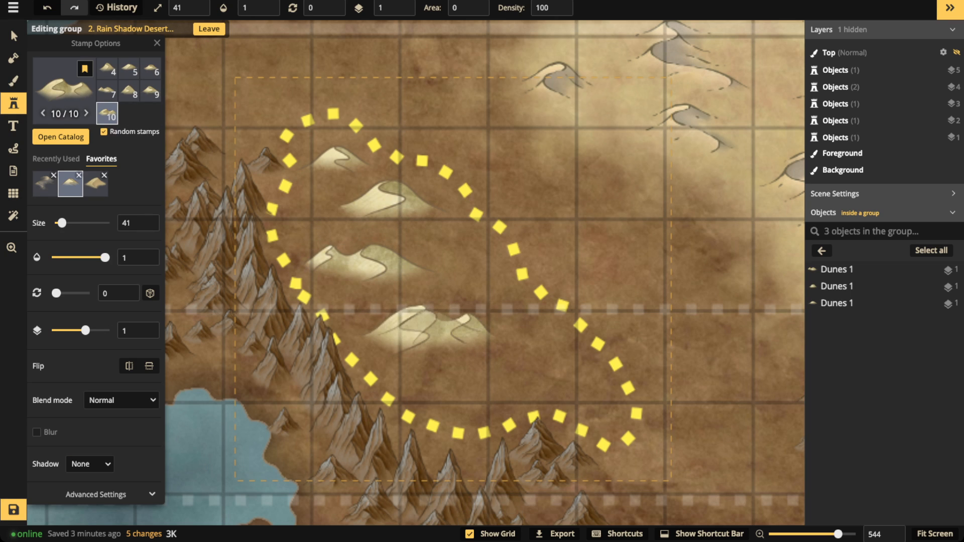
pyautogui.click(437, 326)
pyautogui.click(535, 376)
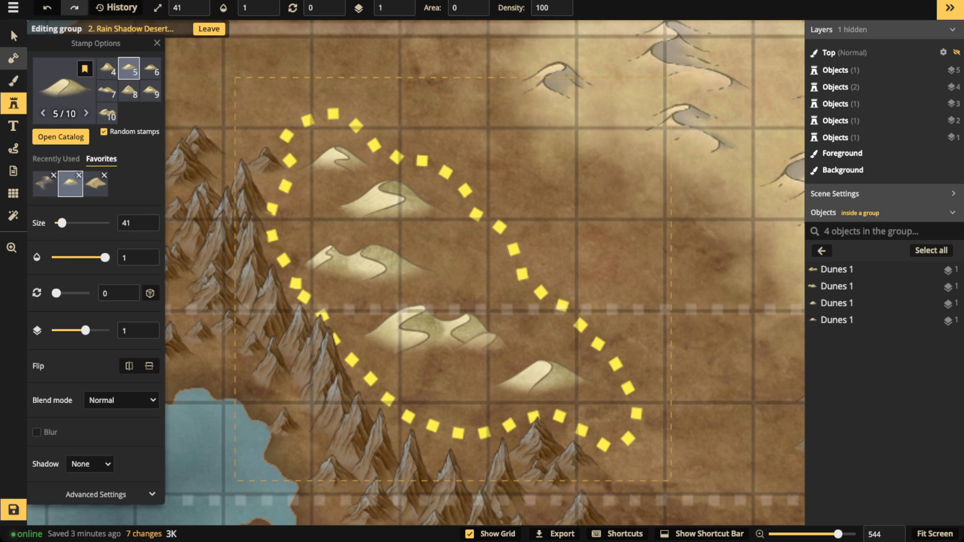
# Select all five placed dunes together and reduce their size to 21.
pyautogui.click(14, 36)
pyautogui.keyDown('shift'); pyautogui.click(426, 332); pyautogui.keyUp('shift')
pyautogui.keyDown('shift'); pyautogui.click(372, 269); pyautogui.keyUp('shift')
pyautogui.keyDown('shift'); pyautogui.click(386, 203); pyautogui.keyUp('shift')
pyautogui.keyDown('shift'); pyautogui.click(336, 162); pyautogui.keyUp('shift')
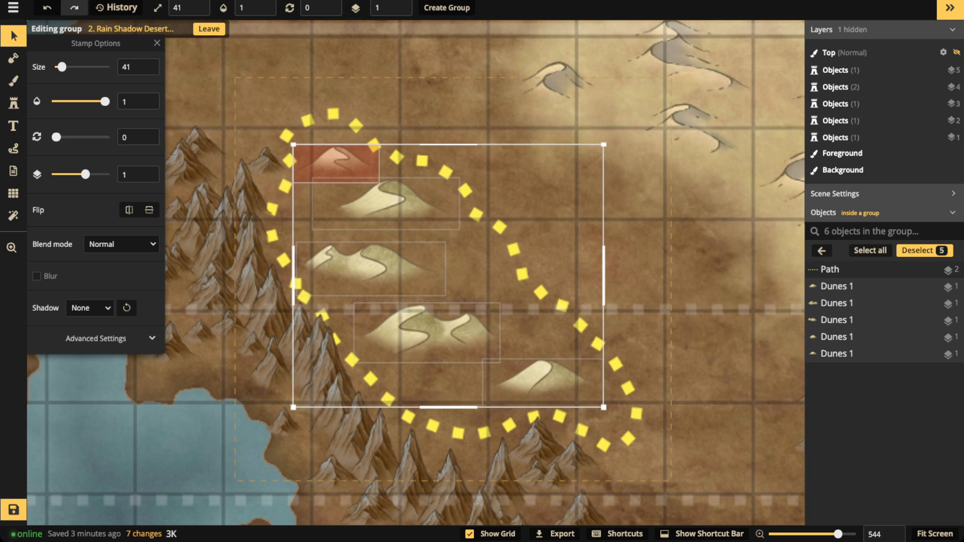
pyautogui.moveTo(62, 66); pyautogui.dragTo(60, 66)
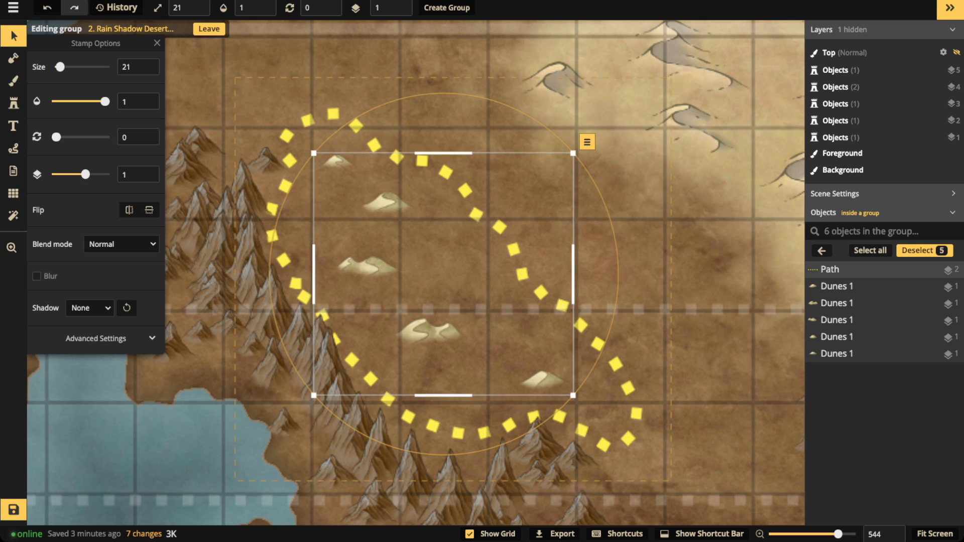
# Add five more random dune stamps at size 21 inside the outline, several grouped close to the existing dunes.
pyautogui.click(14, 103)
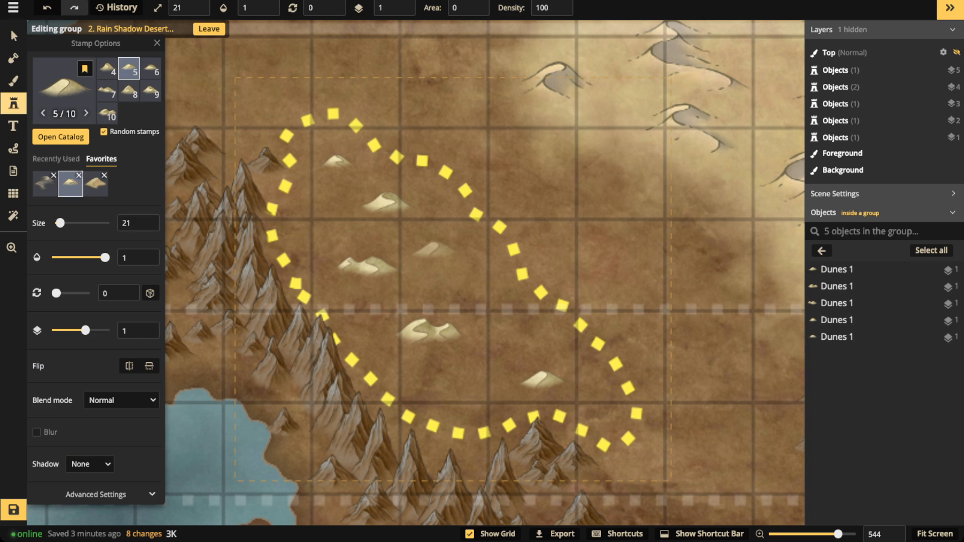
pyautogui.click(361, 285)
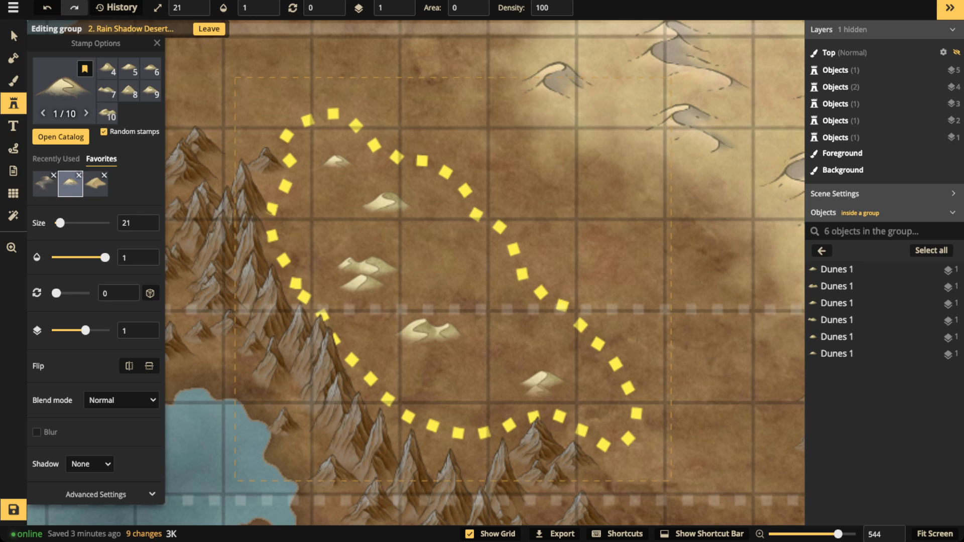
pyautogui.click(529, 394)
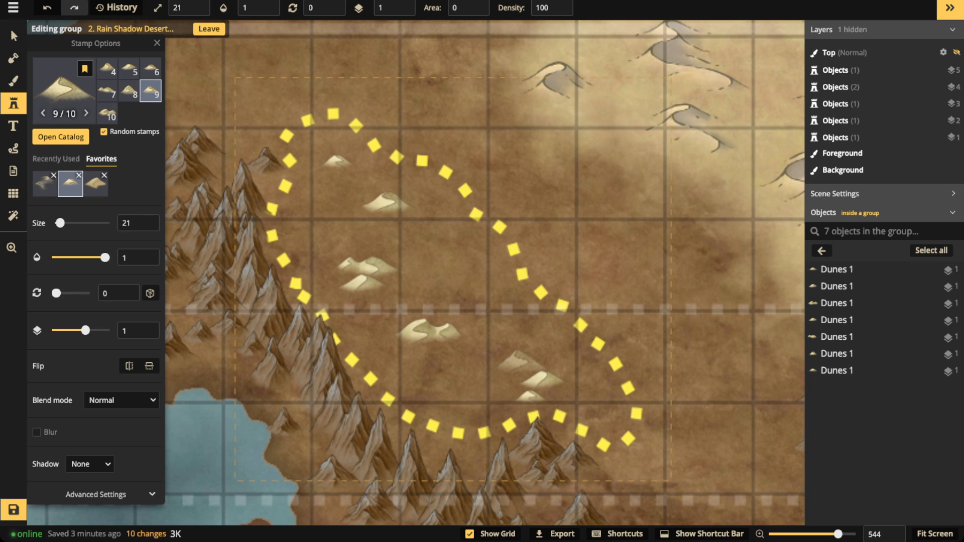
pyautogui.click(527, 371)
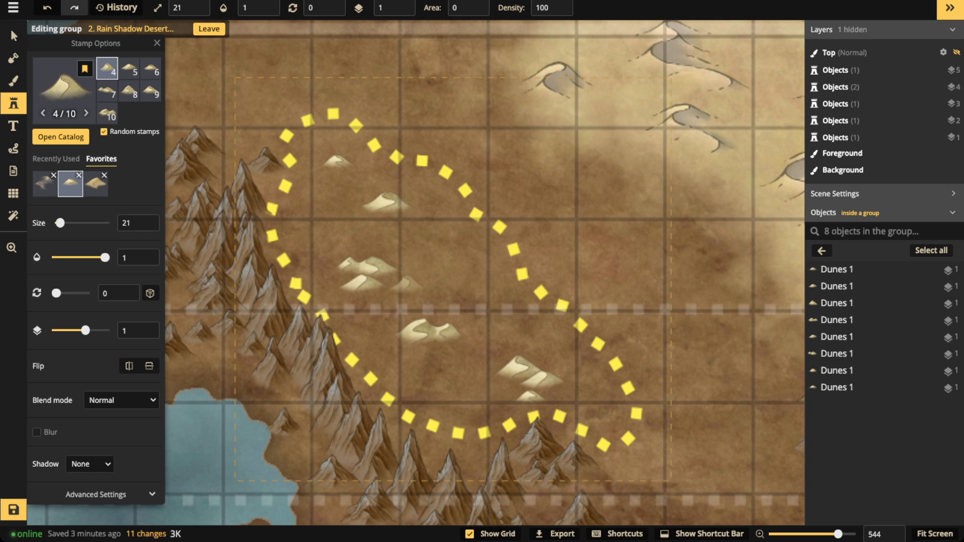
pyautogui.click(445, 394)
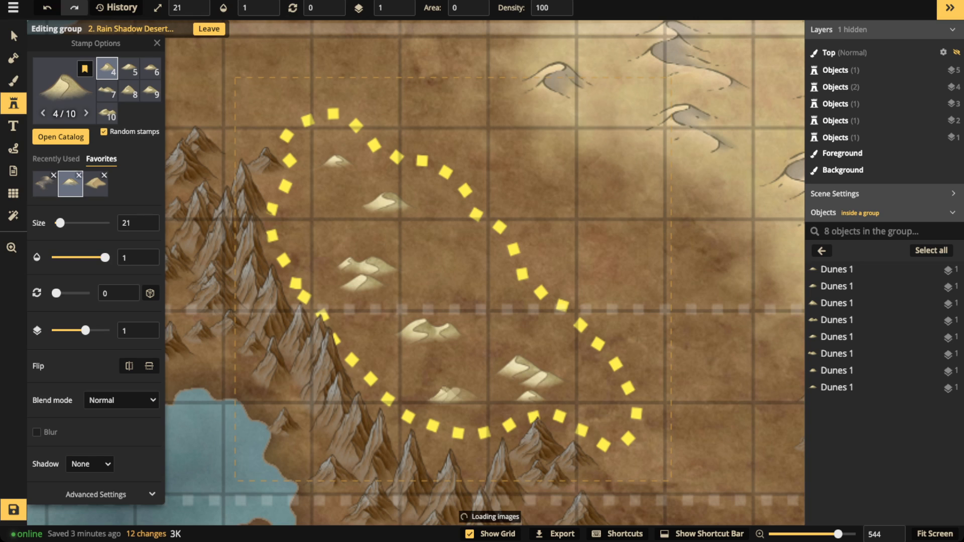
pyautogui.click(457, 234)
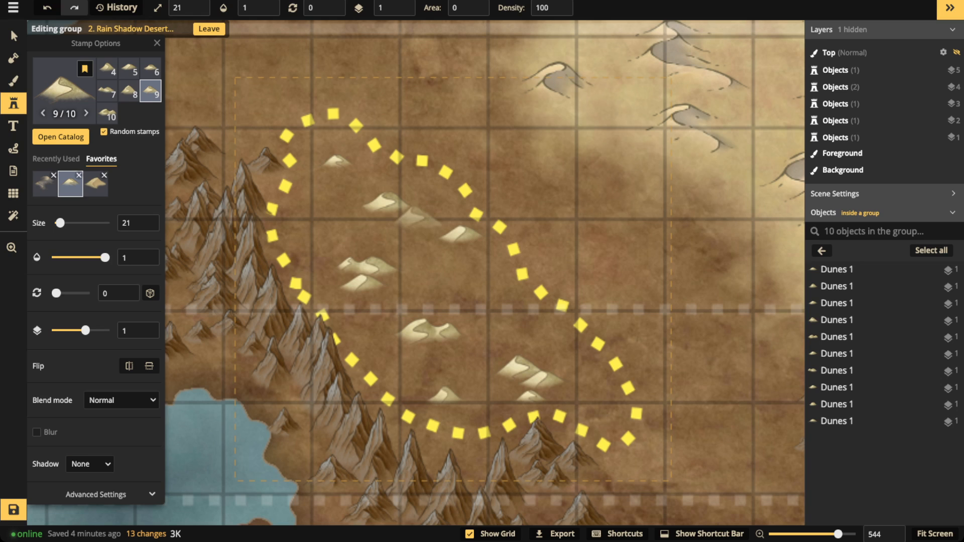
pyautogui.click(13, 36)
pyautogui.click(461, 236)
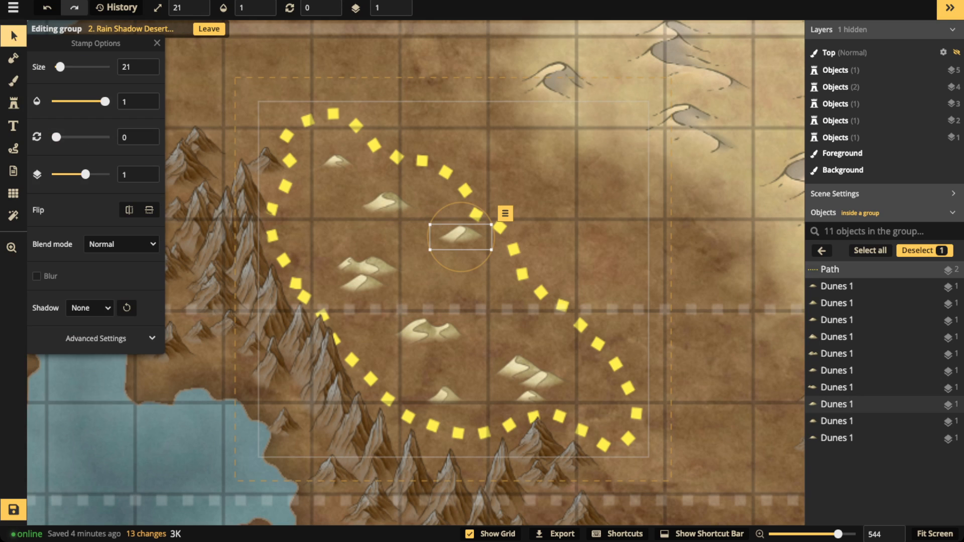
pyautogui.click(386, 203)
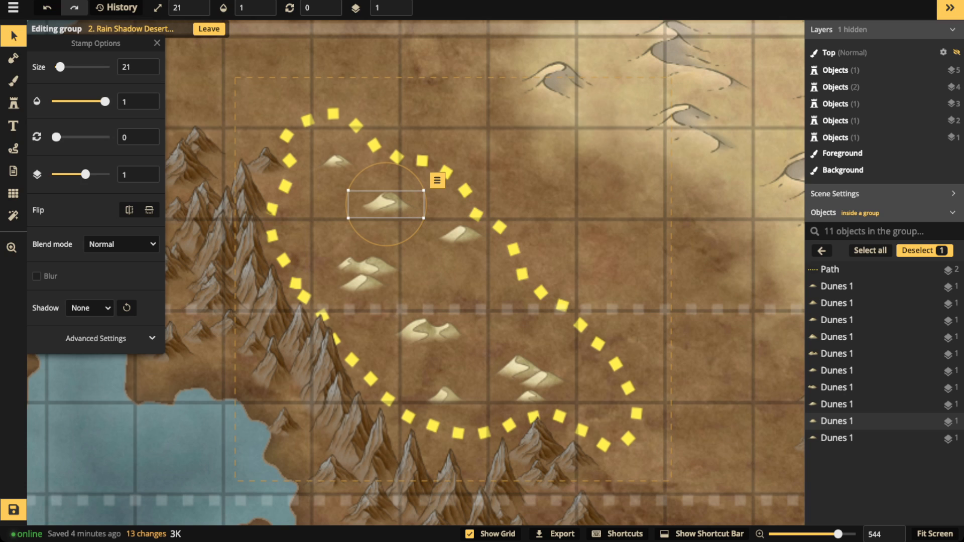
# Paint the whole area inside the dotted outline with the light sand texture on the Foreground layer, using brush size 11 and opacity 1.
pyautogui.click(13, 80)
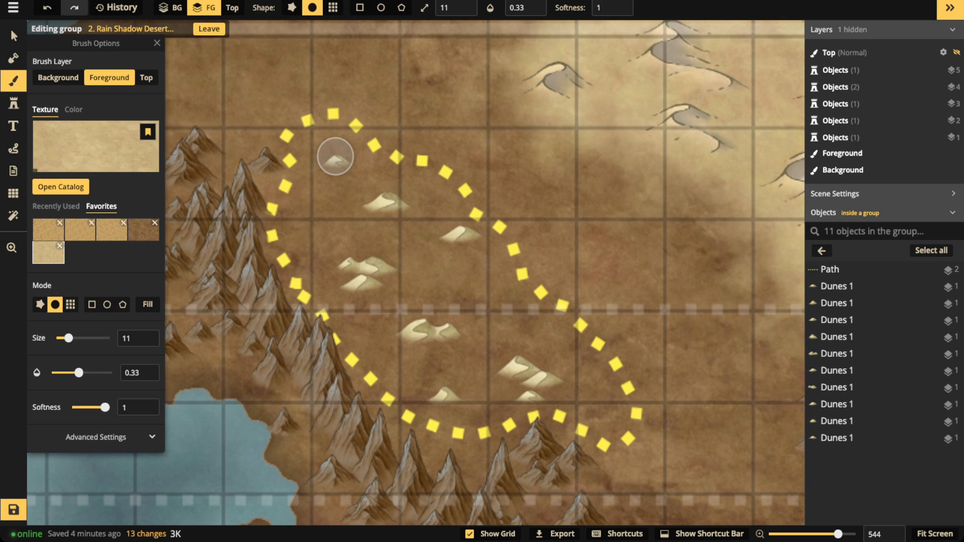
pyautogui.moveTo(314, 136)
pyautogui.mouseDown()
pyautogui.moveTo(354, 128)
pyautogui.moveTo(311, 160)
pyautogui.moveTo(357, 160)
pyautogui.moveTo(269, 237)
pyautogui.moveTo(337, 212)
pyautogui.moveTo(292, 267)
pyautogui.moveTo(437, 189)
pyautogui.moveTo(311, 284)
pyautogui.moveTo(406, 184)
pyautogui.moveTo(392, 187)
pyautogui.moveTo(438, 181)
pyautogui.moveTo(327, 283)
pyautogui.moveTo(448, 206)
pyautogui.moveTo(516, 277)
pyautogui.moveTo(530, 315)
pyautogui.moveTo(573, 335)
pyautogui.moveTo(538, 303)
pyautogui.moveTo(625, 403)
pyautogui.moveTo(613, 433)
pyautogui.moveTo(537, 400)
pyautogui.moveTo(453, 425)
pyautogui.moveTo(384, 371)
pyautogui.moveTo(323, 299)
pyautogui.moveTo(341, 308)
pyautogui.moveTo(401, 281)
pyautogui.moveTo(447, 228)
pyautogui.moveTo(359, 308)
pyautogui.moveTo(431, 246)
pyautogui.moveTo(464, 252)
pyautogui.moveTo(377, 339)
pyautogui.moveTo(422, 294)
pyautogui.moveTo(478, 262)
pyautogui.moveTo(409, 339)
pyautogui.moveTo(436, 308)
pyautogui.moveTo(468, 301)
pyautogui.moveTo(410, 367)
pyautogui.moveTo(515, 287)
pyautogui.moveTo(437, 397)
pyautogui.moveTo(489, 363)
pyautogui.moveTo(543, 352)
pyautogui.moveTo(542, 365)
pyautogui.moveTo(602, 400)
pyautogui.moveTo(473, 408)
pyautogui.moveTo(603, 404)
pyautogui.mouseUp()
pyautogui.click(542, 7)
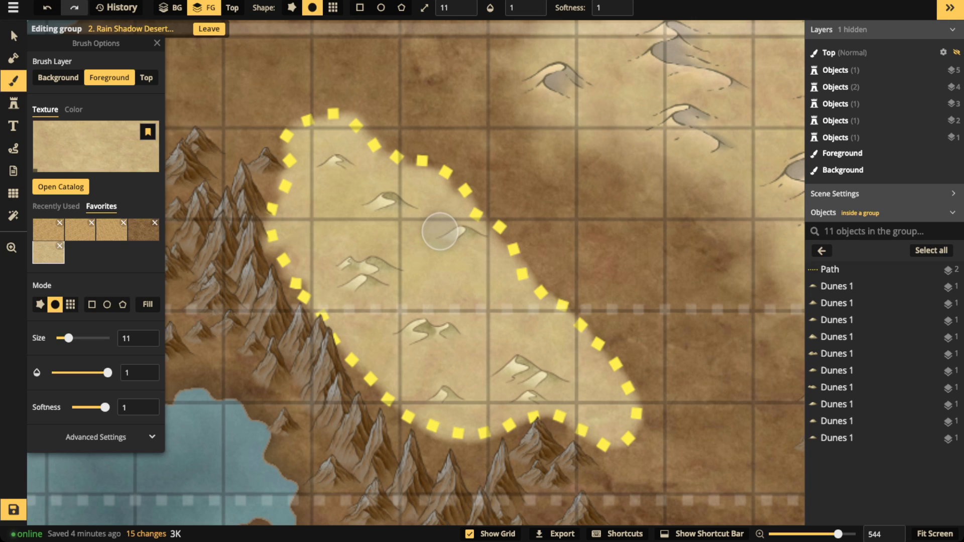
# Select all dune stamps of this set within the group and set their blend mode to Luminosity.
pyautogui.press('v')
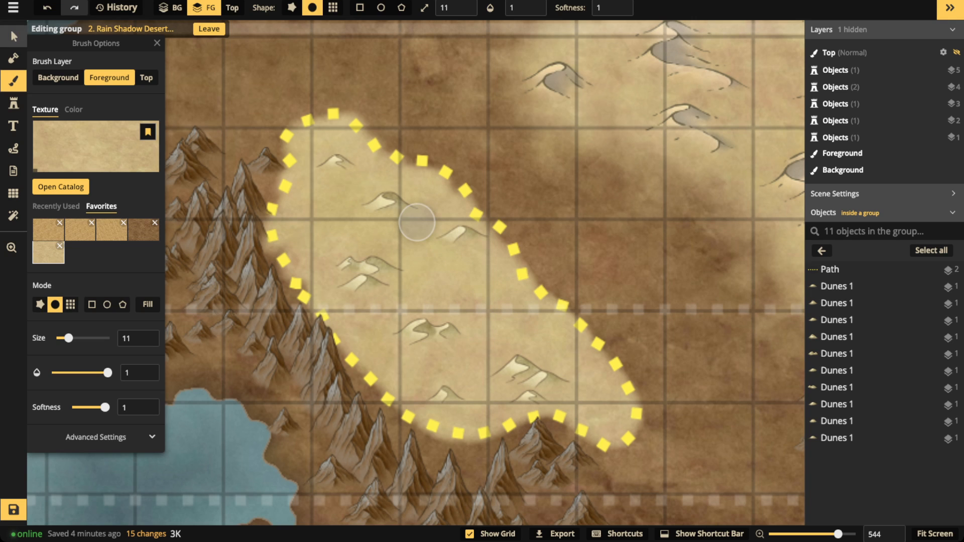
pyautogui.click(336, 163)
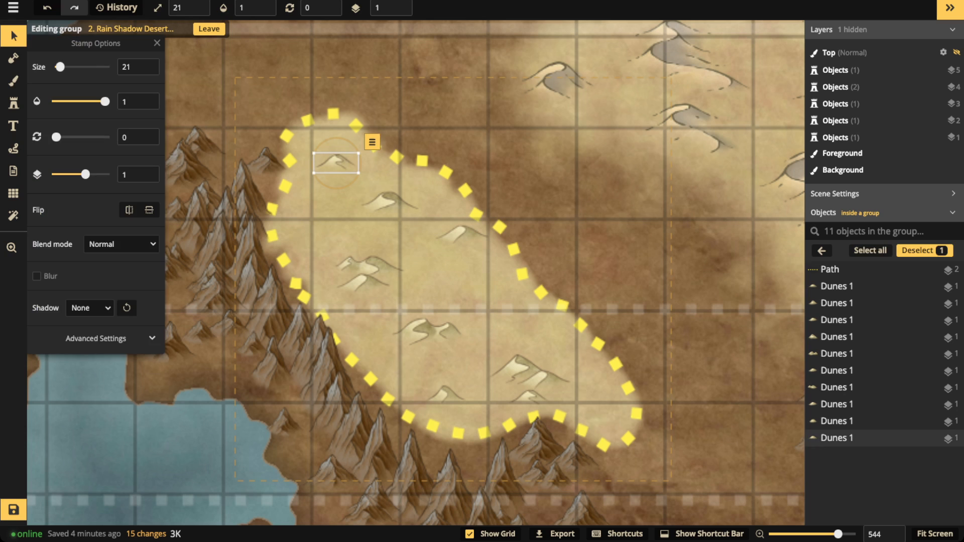
pyautogui.click(372, 142)
pyautogui.moveTo(392, 157)
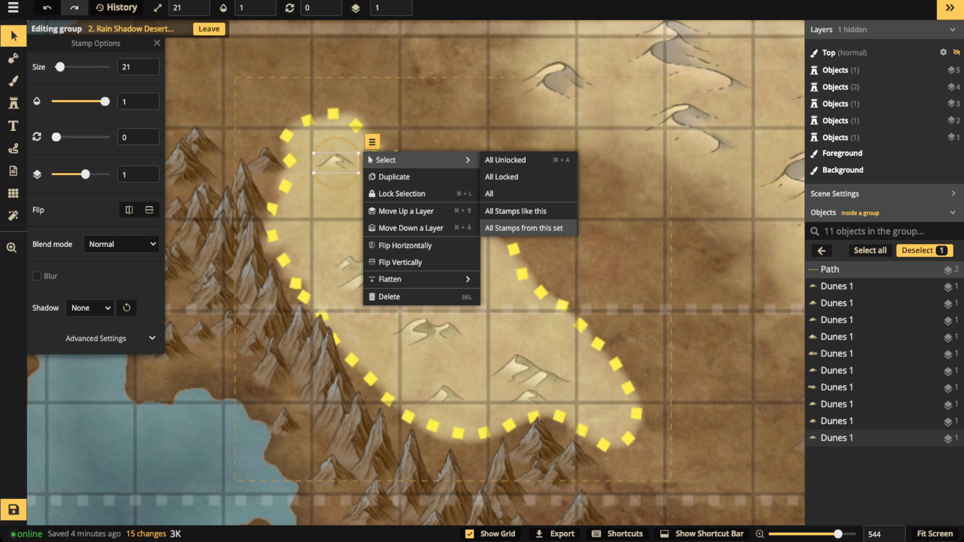
pyautogui.click(523, 227)
pyautogui.click(120, 244)
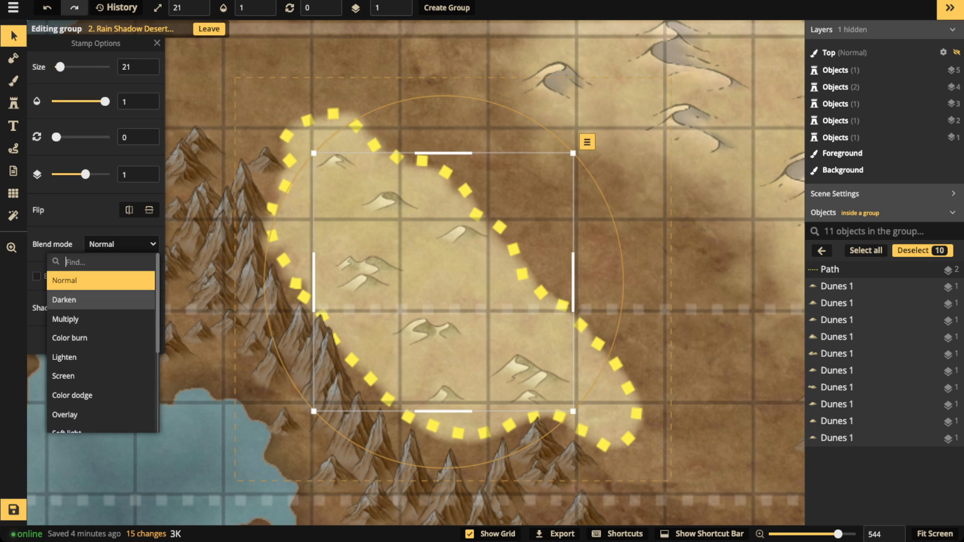
pyautogui.scroll(-3, 101, 337)
pyautogui.click(101, 422)
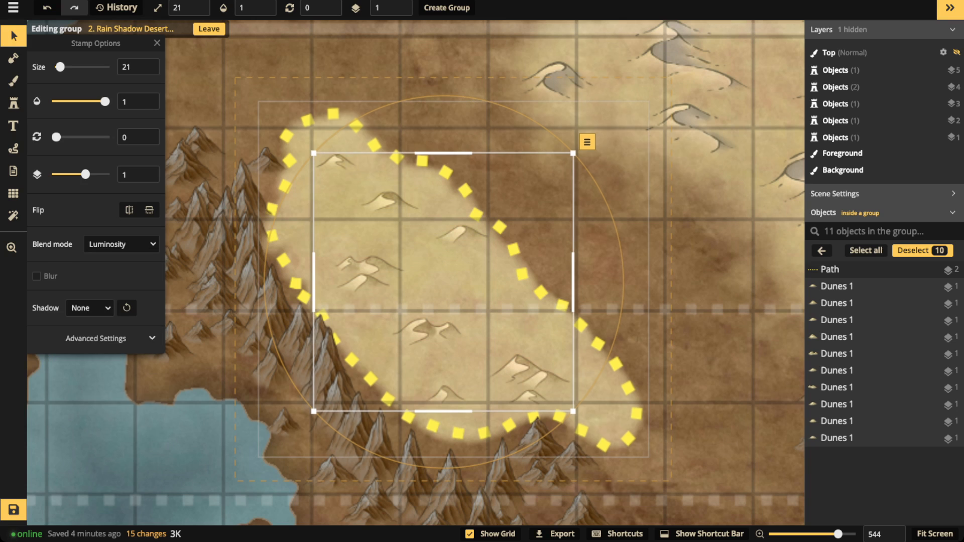
# Set the selected dune stamps' contrast to 45 and brightness to 113 so they blend into the sand.
pyautogui.moveTo(427, 281); pyautogui.dragTo(426, 282)
pyautogui.click(96, 339)
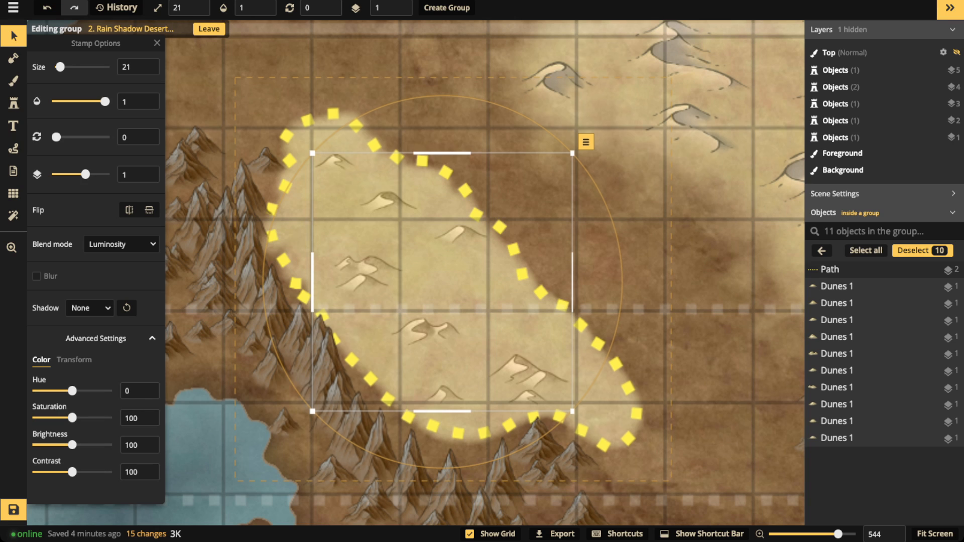
pyautogui.moveTo(72, 472); pyautogui.dragTo(53, 472)
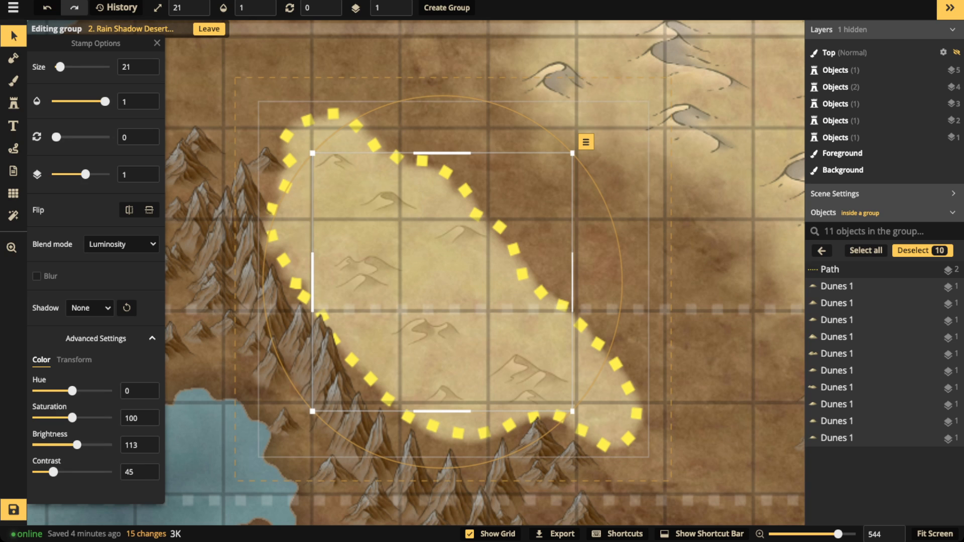
# Shift the single dune near the desert's northeastern edge slightly west and deselect it.
pyautogui.click(459, 236)
pyautogui.moveTo(460, 236); pyautogui.dragTo(452, 238)
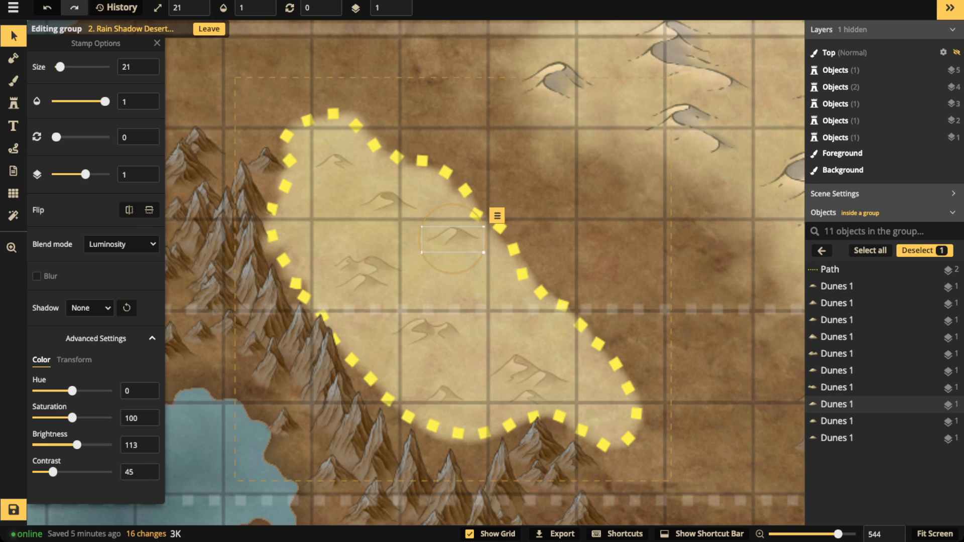
pyautogui.click(14, 37)
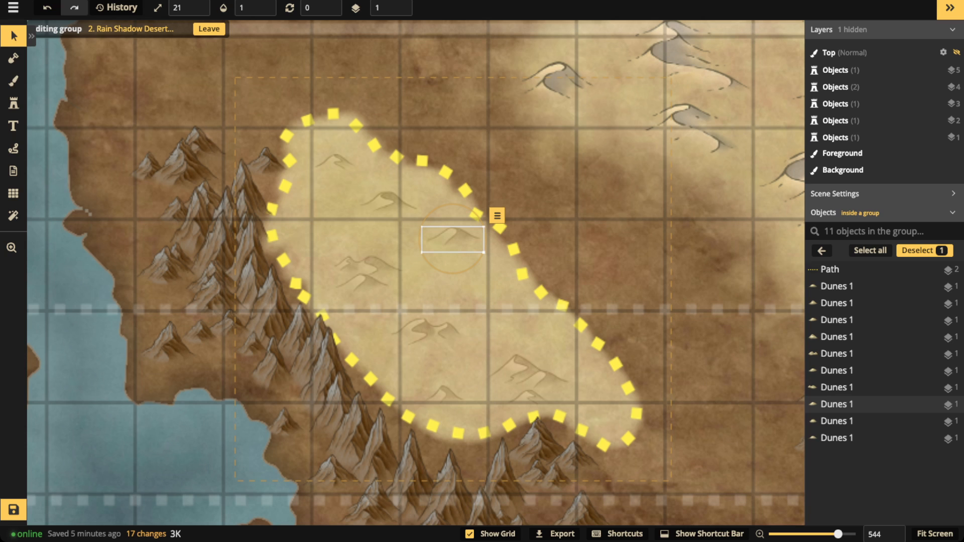
pyautogui.click(13, 36)
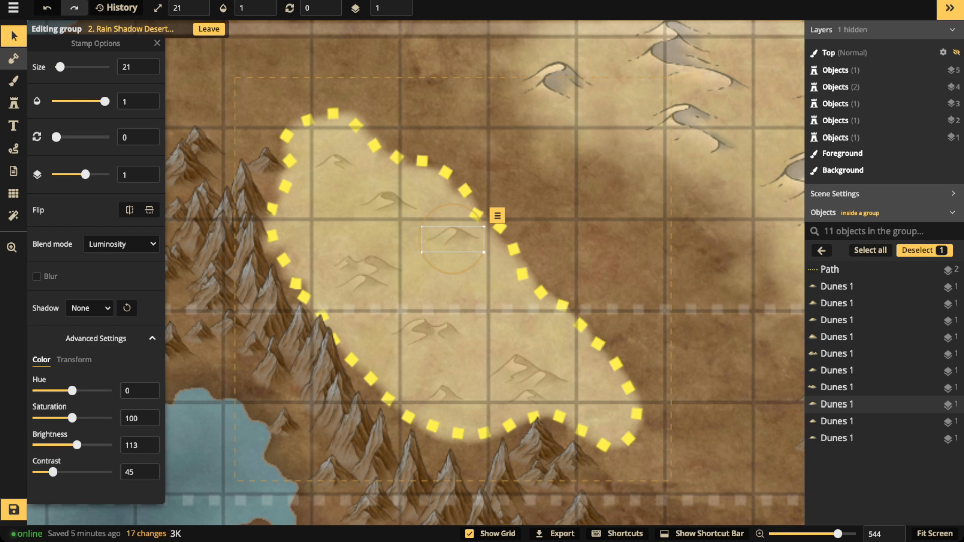
pyautogui.press('Escape')
# Set the dune stamp's blend mode to Luminosity and save the configured stamp as a favorite.
pyautogui.click(14, 103)
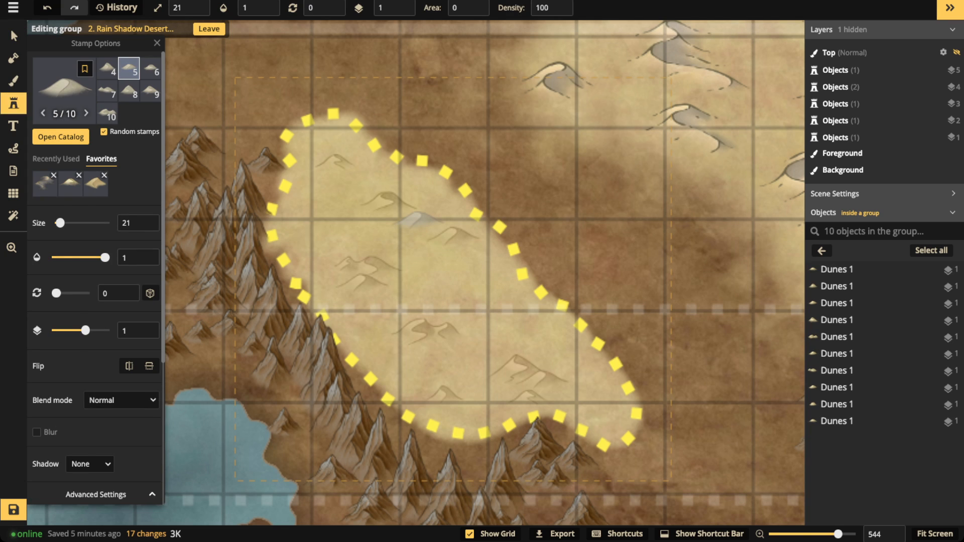
pyautogui.click(121, 401)
pyautogui.click(95, 382)
pyautogui.click(85, 69)
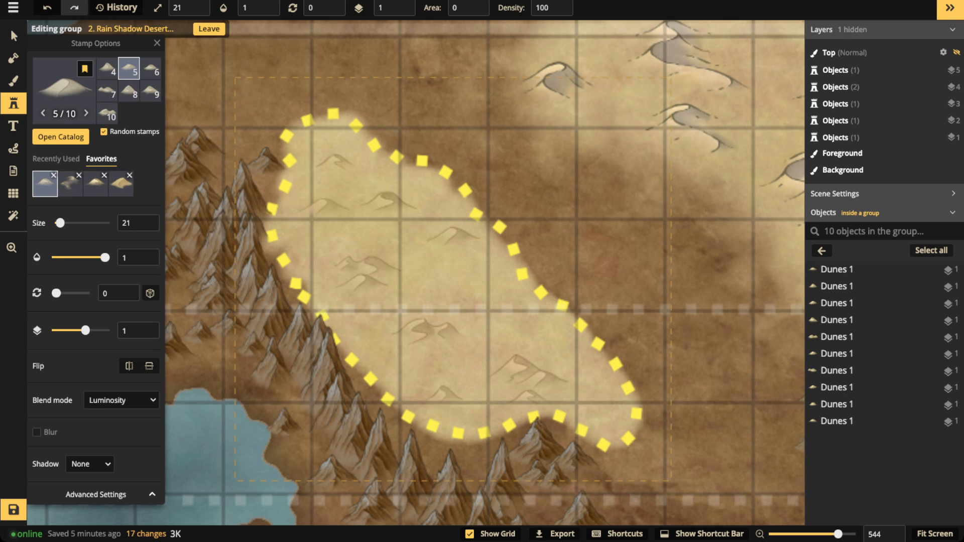
# Reduce the stamp size to 10 and place three small random dunes around the northernmost dune.
pyautogui.scroll(-3, 330, 221)
pyautogui.click(330, 173)
pyautogui.click(348, 147)
pyautogui.click(335, 137)
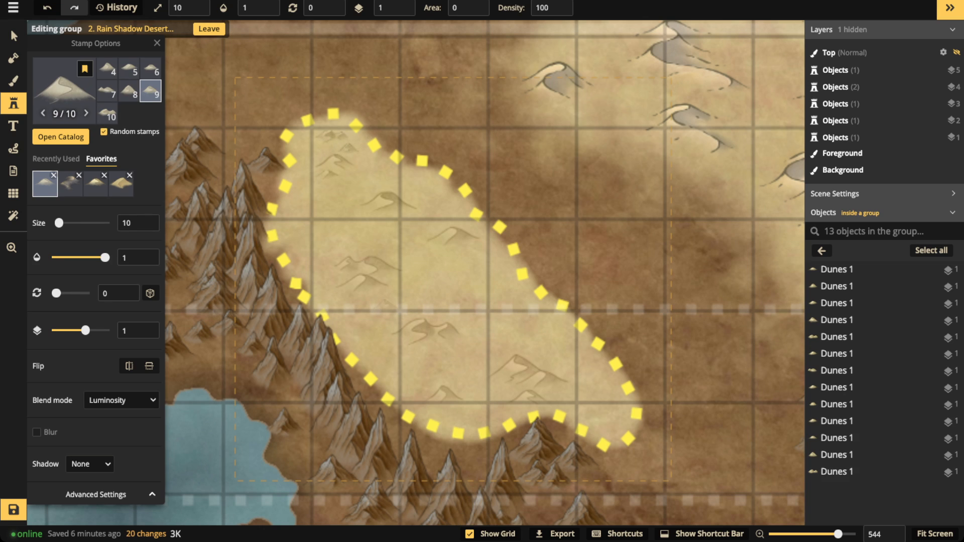
# Scatter nine more size 10 random dunes beside the larger dunes across the rest of the rain shadow desert.
pyautogui.click(373, 299)
pyautogui.click(468, 251)
pyautogui.click(456, 346)
pyautogui.click(456, 412)
pyautogui.click(488, 387)
pyautogui.click(582, 400)
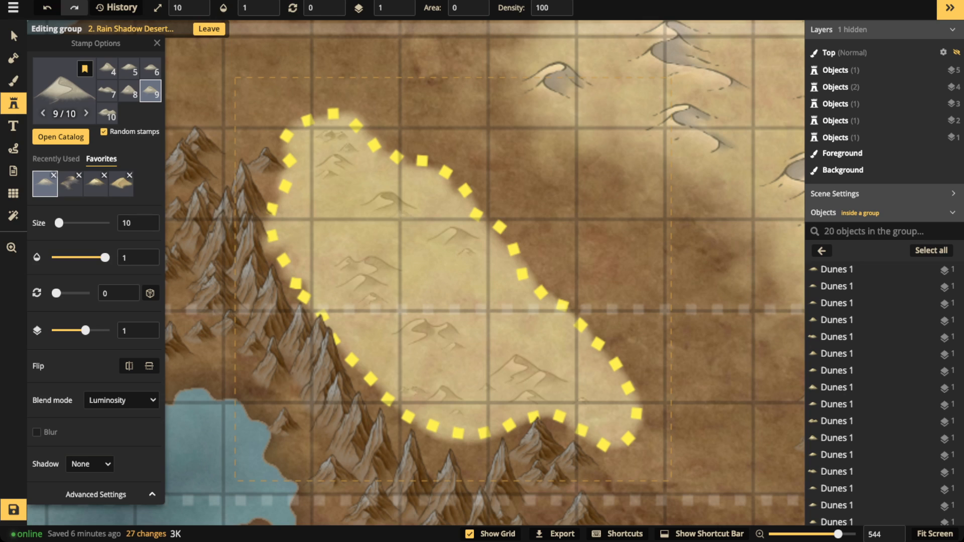
pyautogui.click(350, 248)
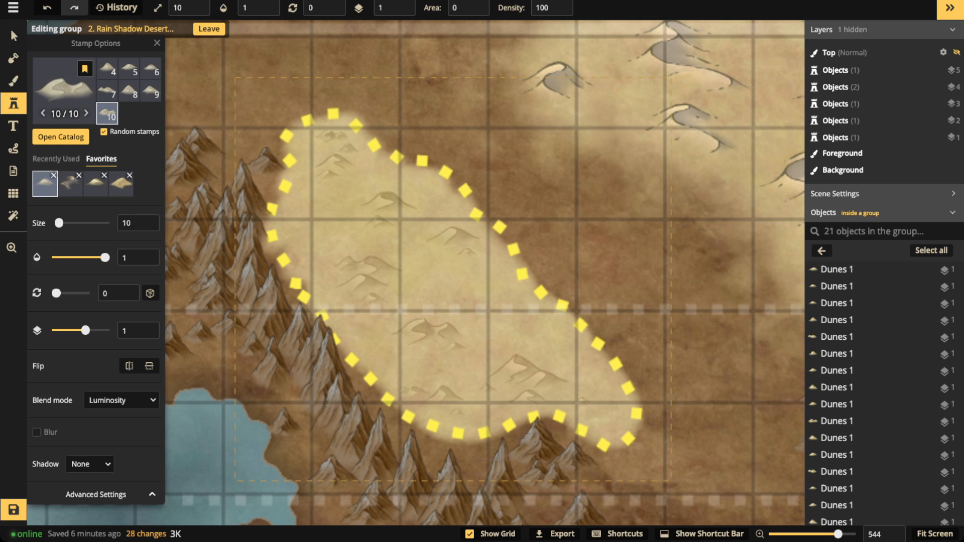
pyautogui.click(349, 244)
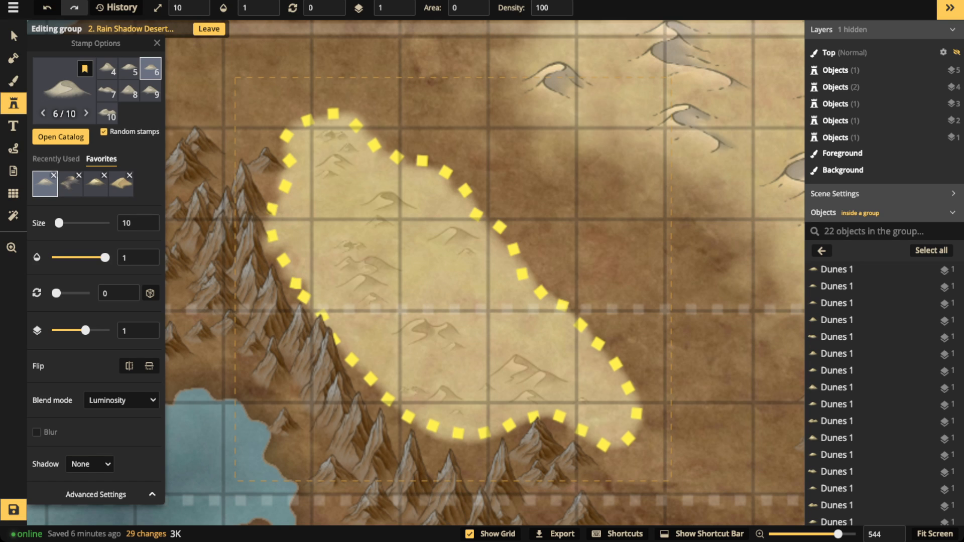
# Delete the dotted outline path from the 2. Rain Shadow Deserts group and leave the group.
pyautogui.click(13, 36)
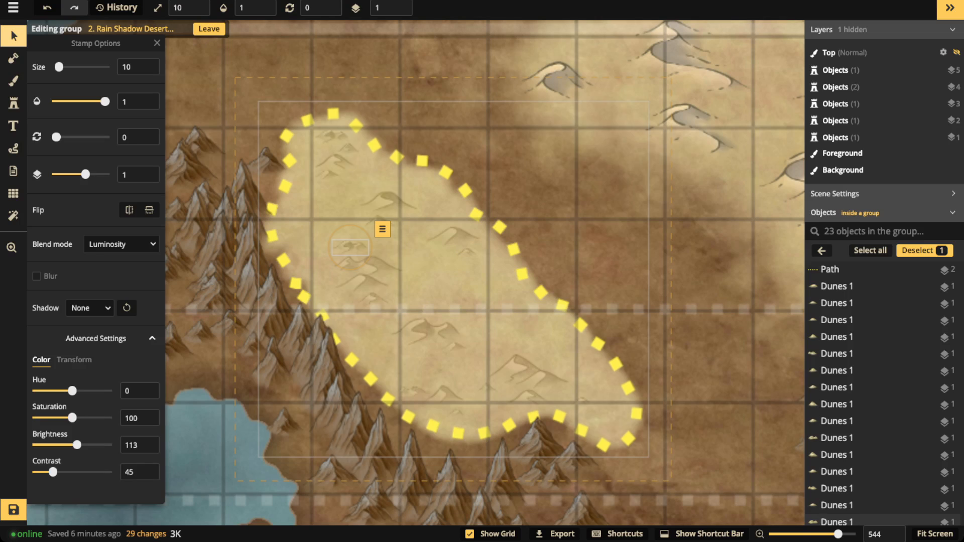
pyautogui.click(821, 250)
pyautogui.click(924, 251)
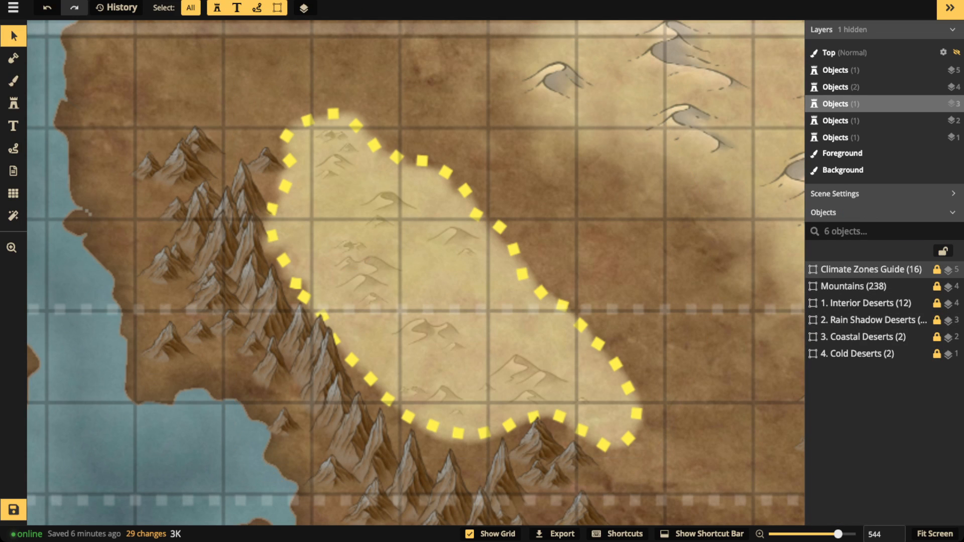
pyautogui.click(925, 320)
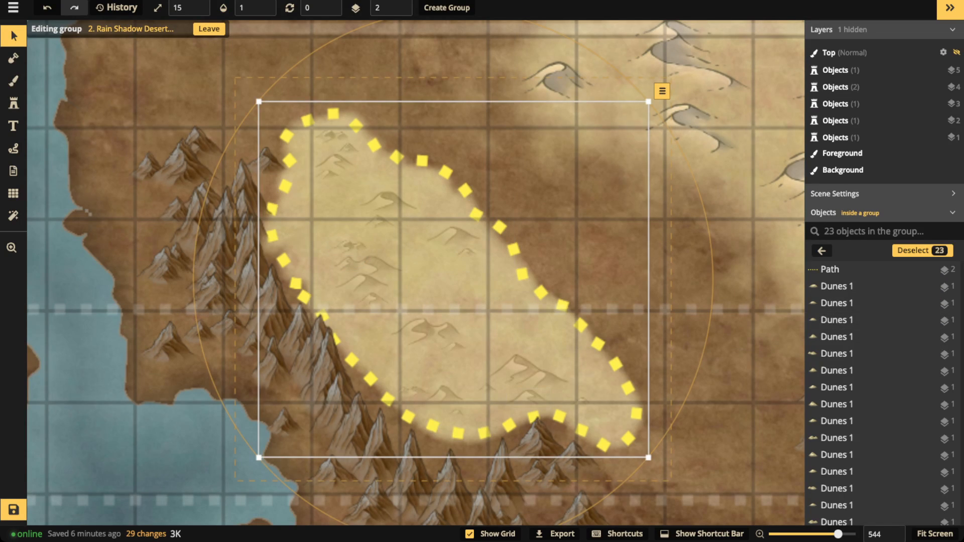
pyautogui.press('Delete')
pyautogui.scroll(-3, 416, 272)
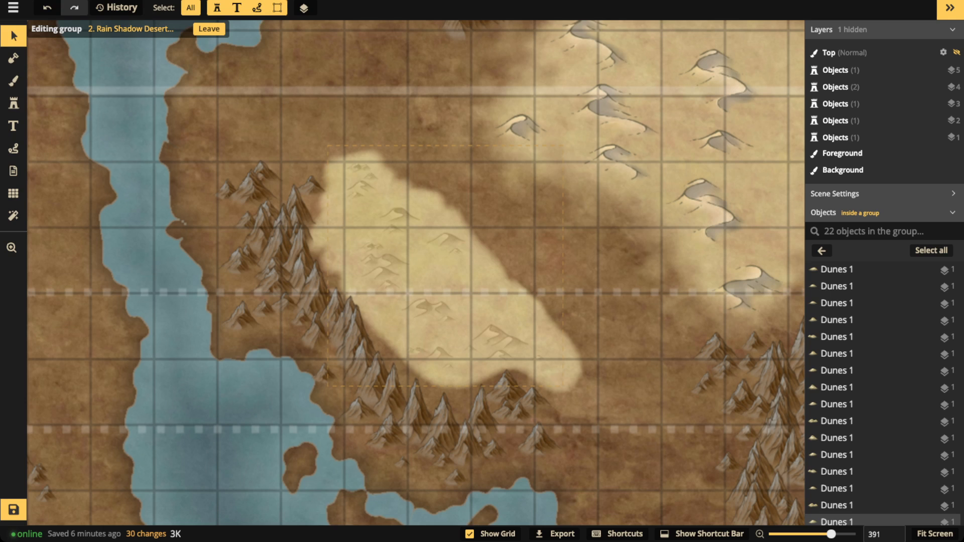
pyautogui.press('Escape')
# Restore the opacity of the 3. Coastal Deserts group to 1 and deselect it.
pyautogui.scroll(-8, 549, 161)
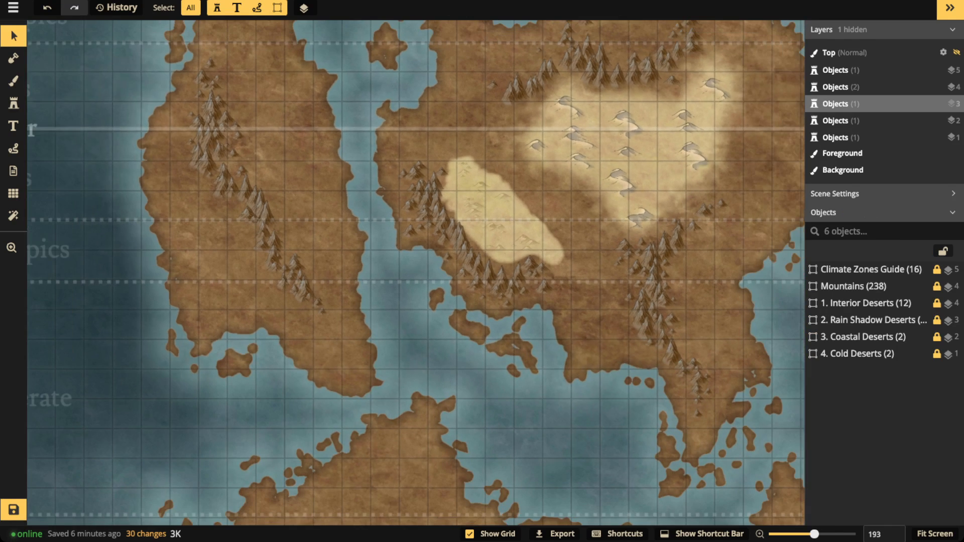
pyautogui.moveTo(549, 161); pyautogui.dragTo(597, 154)
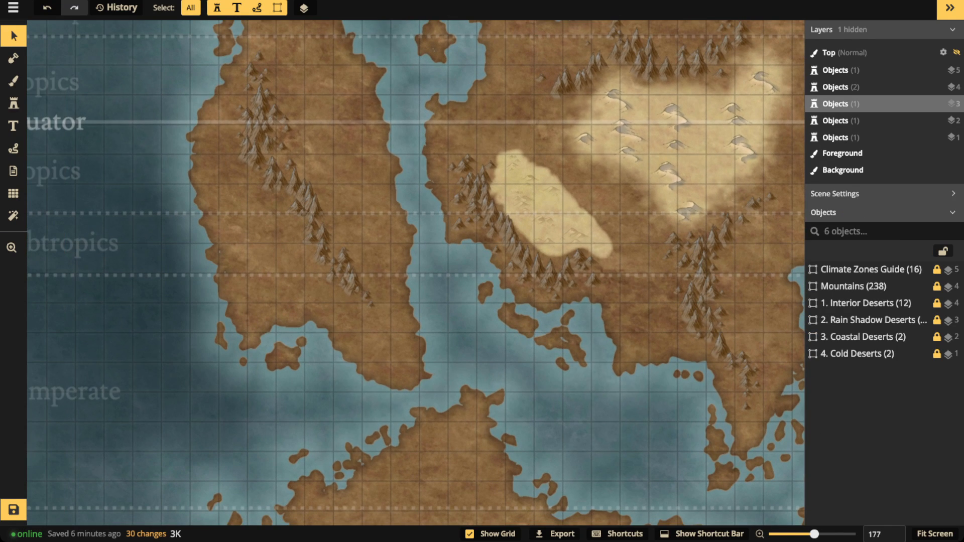
pyautogui.click(863, 337)
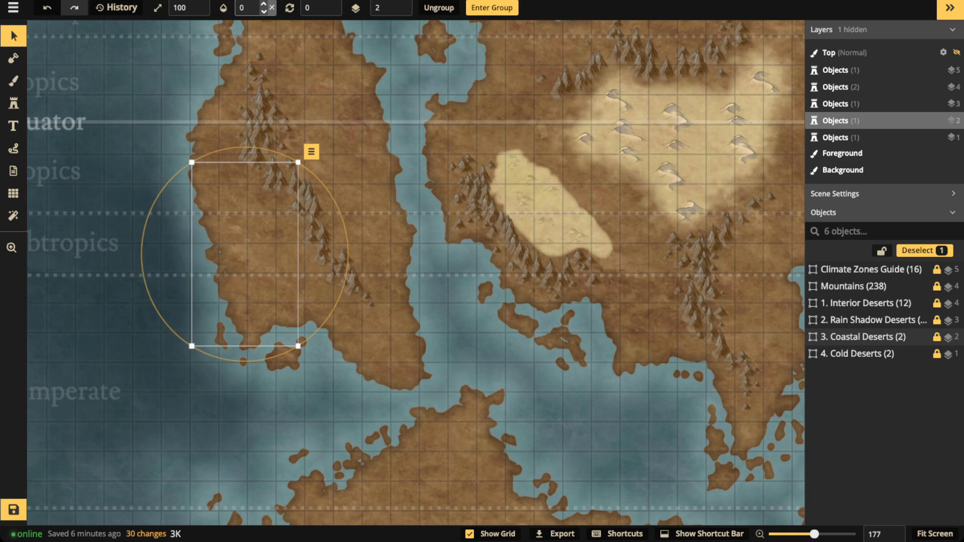
pyautogui.click(271, 8)
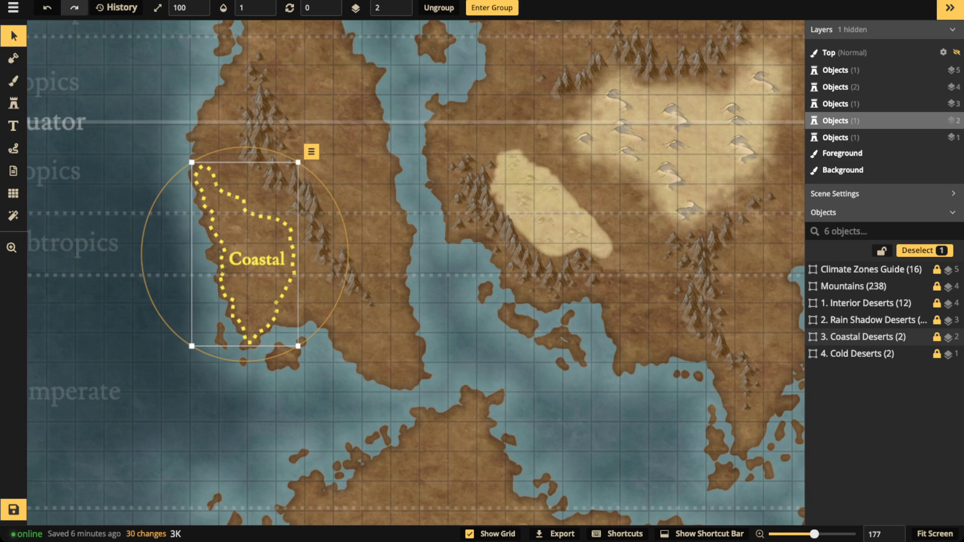
pyautogui.scroll(-3, 198, 201)
pyautogui.press('space')
pyautogui.moveTo(199, 201); pyautogui.dragTo(340, 226)
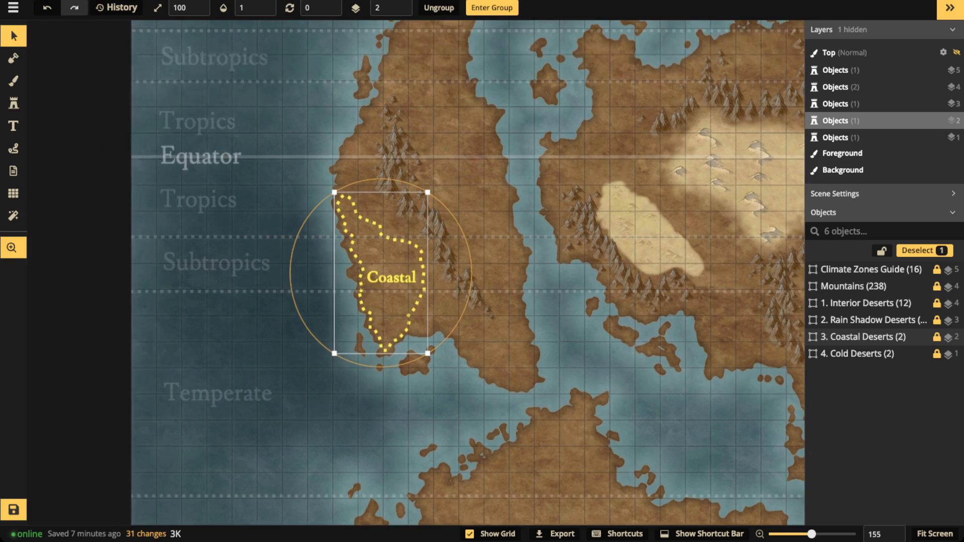
pyautogui.scroll(5, 307, 242)
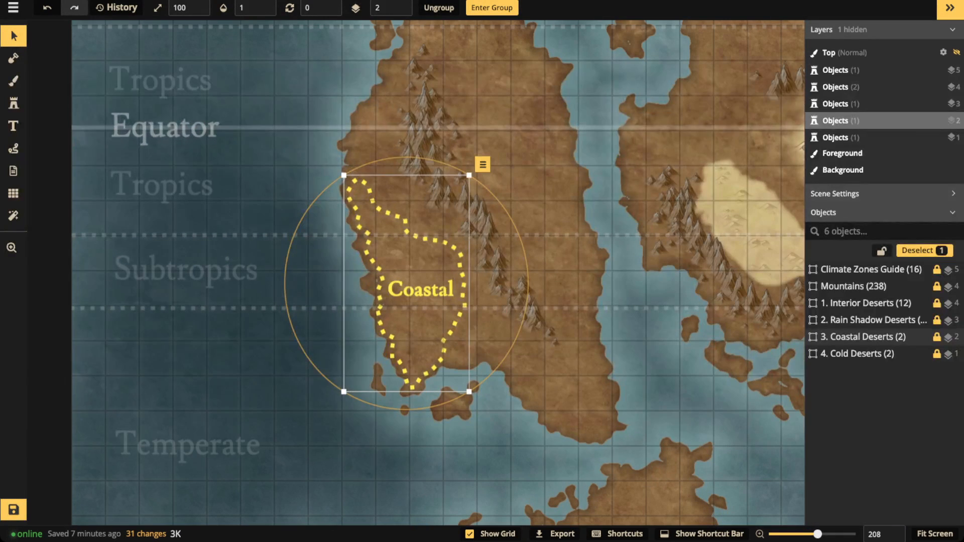
pyautogui.press('Escape')
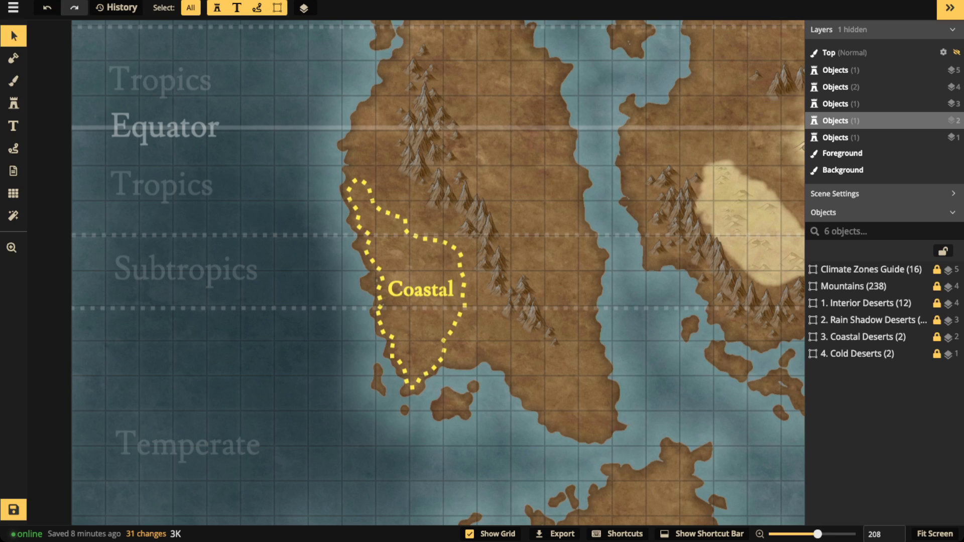
# Enter the 3. Coastal Deserts group and delete its "Coastal" text label.
pyautogui.scroll(-3, 314, 206)
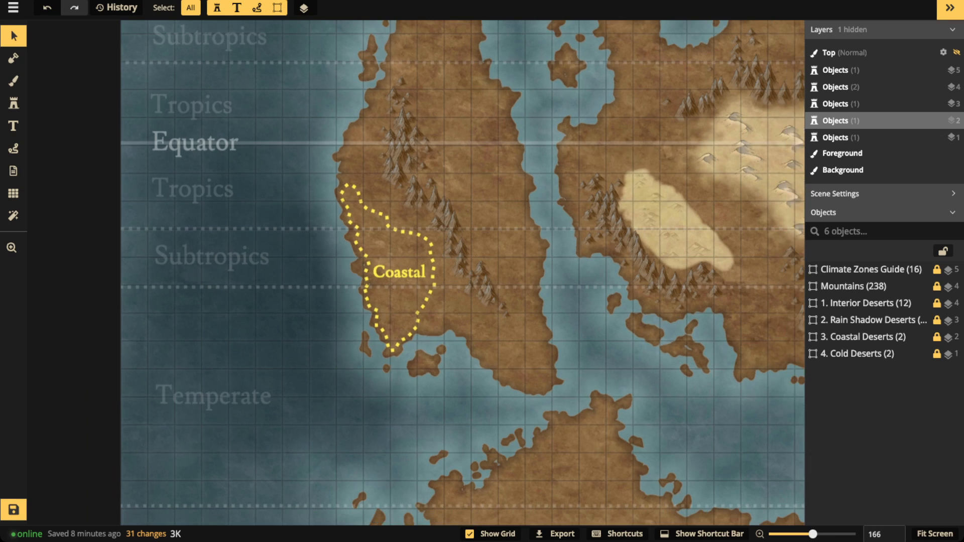
pyautogui.moveTo(314, 206); pyautogui.dragTo(211, 210)
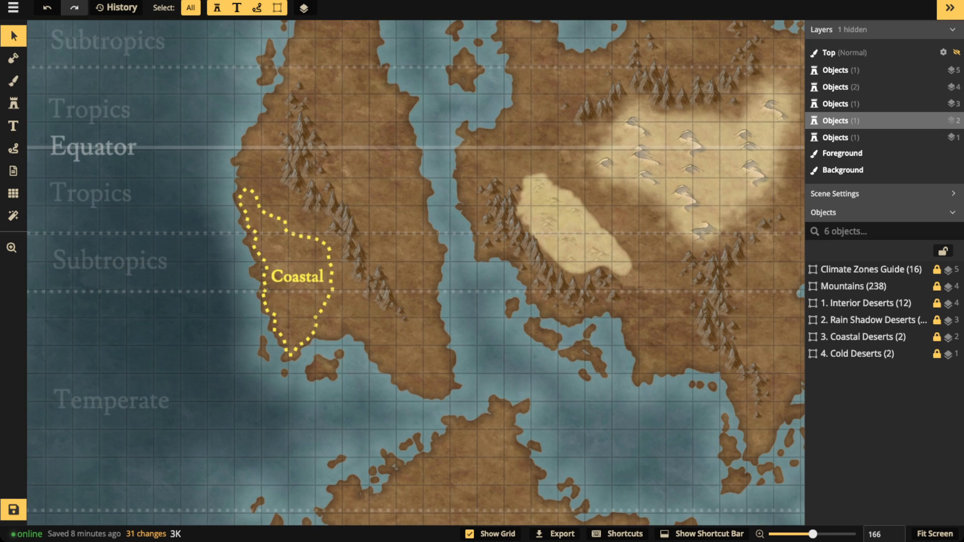
pyautogui.scroll(3, 284, 271)
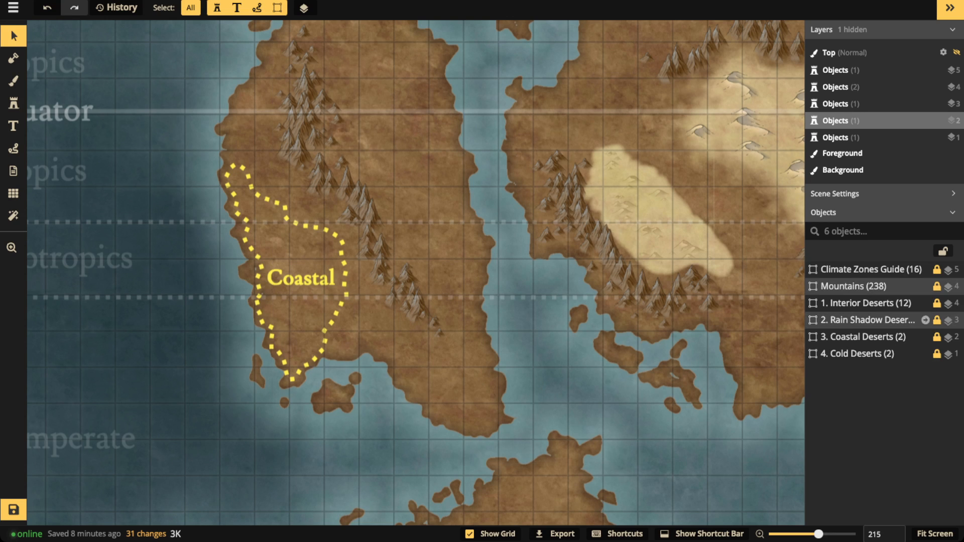
pyautogui.click(864, 337)
pyautogui.click(925, 337)
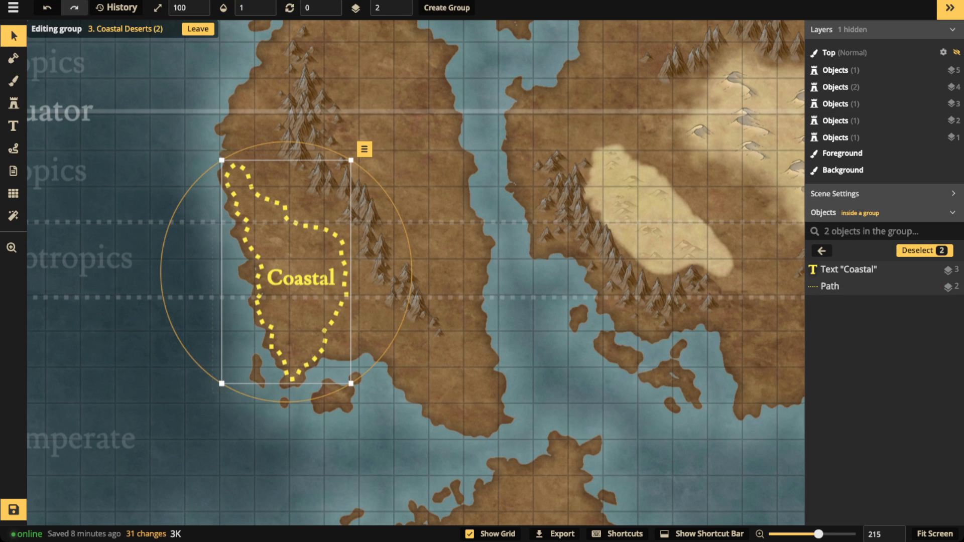
pyautogui.click(830, 287)
pyautogui.click(849, 269)
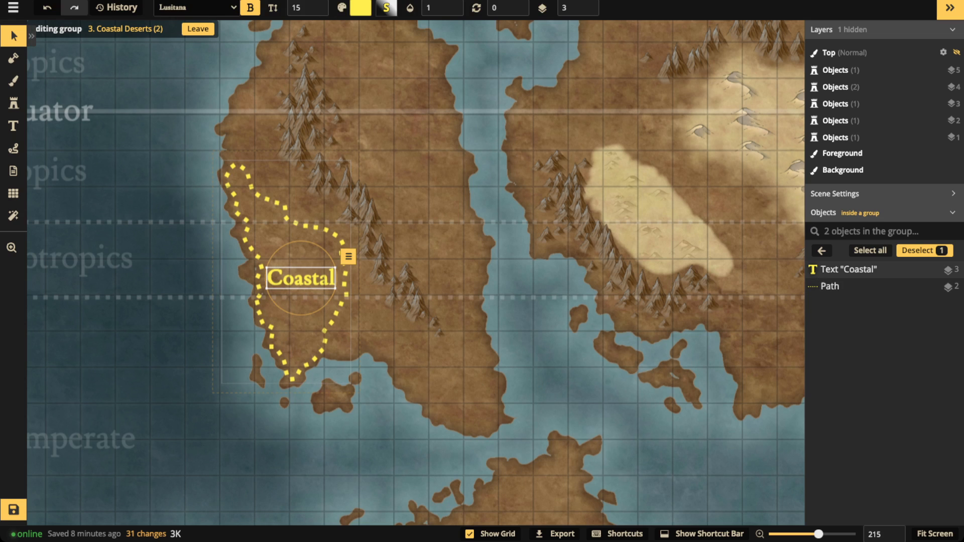
pyautogui.press('Delete')
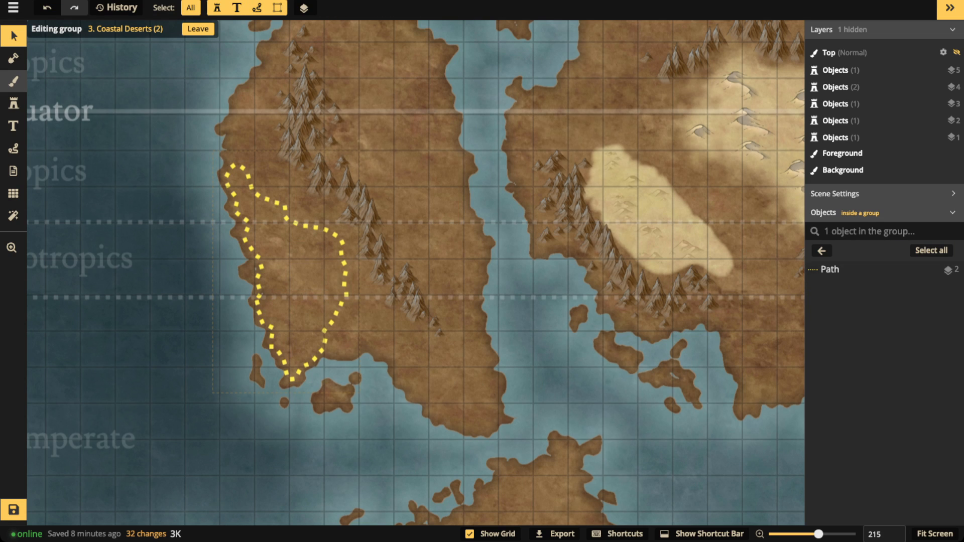
# Set the texture size of the Foreground sand brush to 10.93 for the coastal desert.
pyautogui.click(14, 80)
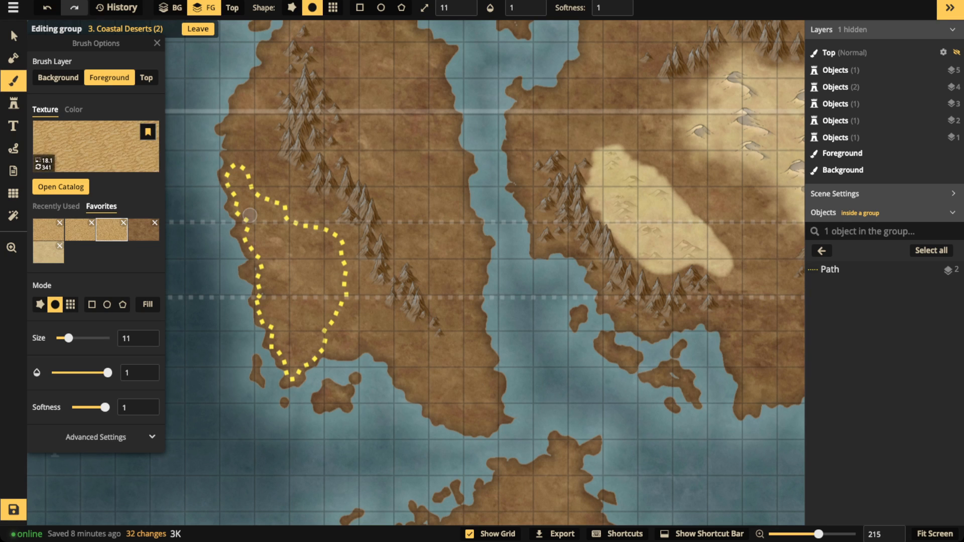
pyautogui.scroll(3, 263, 222)
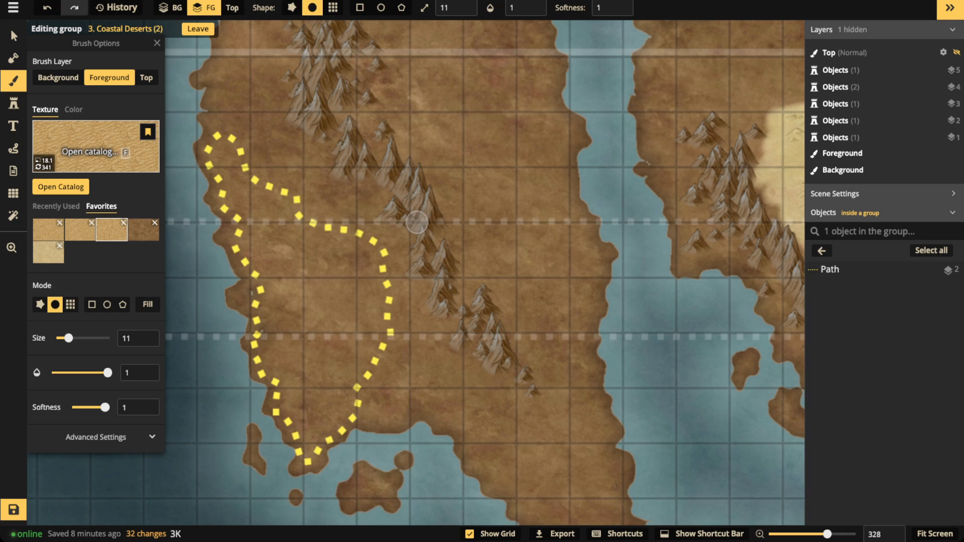
pyautogui.click(110, 438)
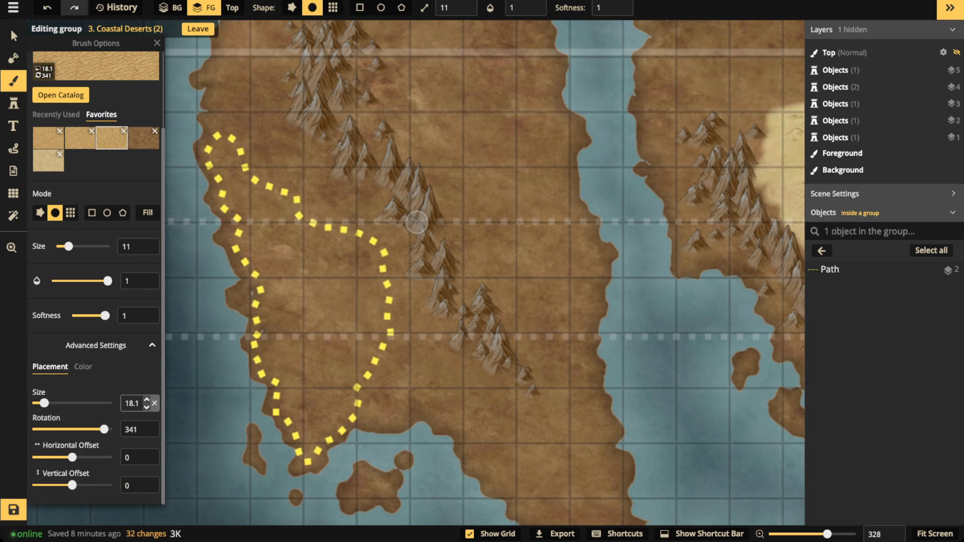
pyautogui.click(154, 404)
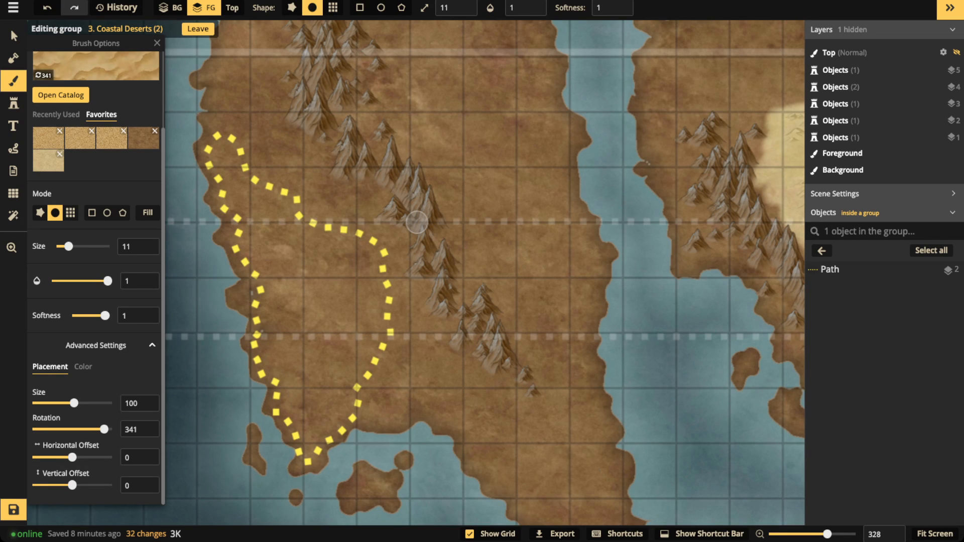
pyautogui.scroll(-5, 417, 222)
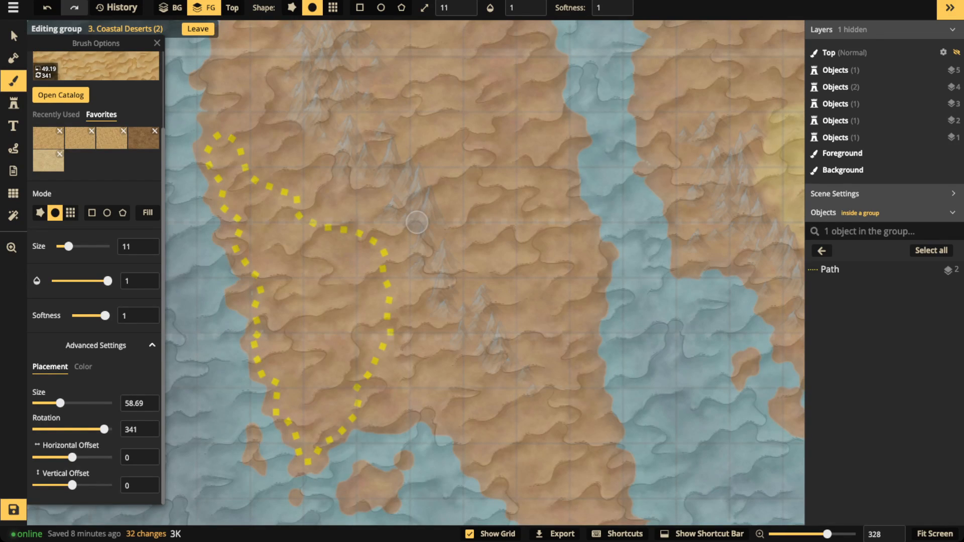
pyautogui.scroll(-1, 417, 223)
pyautogui.scroll(-3, 417, 222)
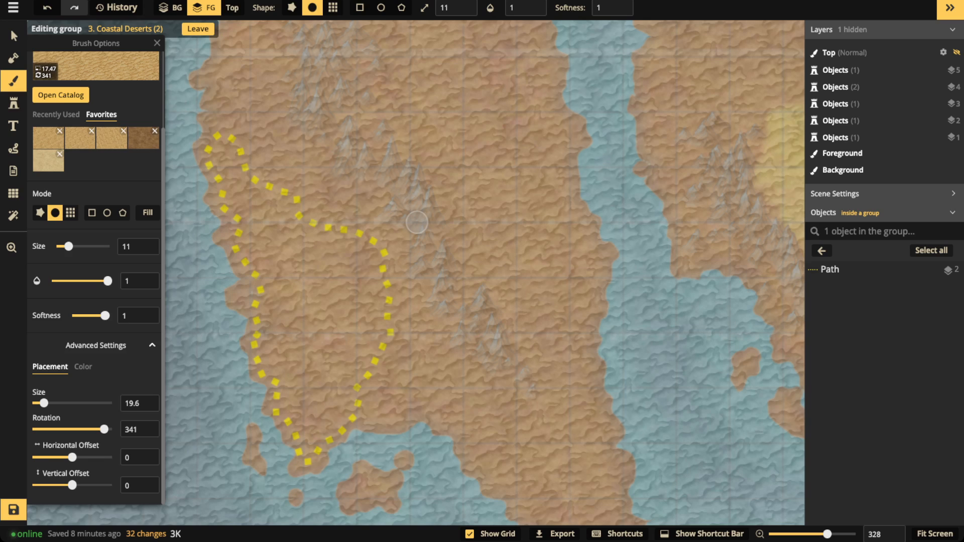
pyautogui.scroll(-1, 417, 222)
pyautogui.scroll(-1, 417, 222)
pyautogui.scroll(-1, 417, 222)
pyautogui.scroll(-1, 417, 223)
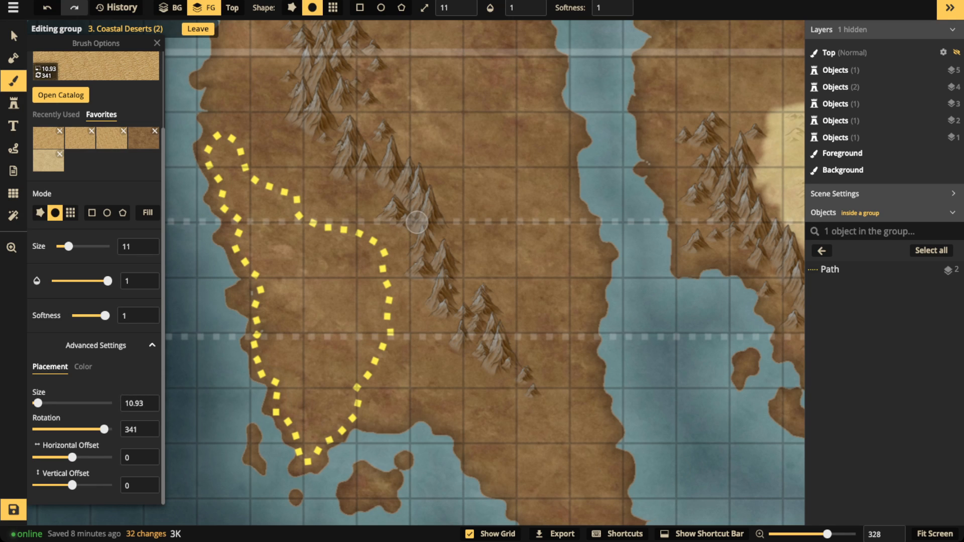
# Set the texture rotation of the Foreground sand brush to 286 for the coastal desert.
pyautogui.scroll(-3, 417, 222)
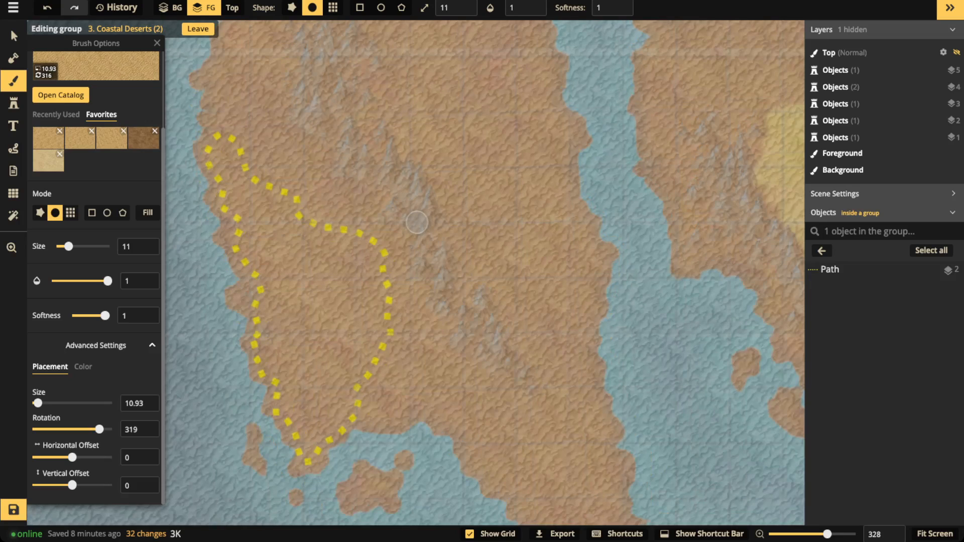
pyautogui.scroll(-2, 417, 222)
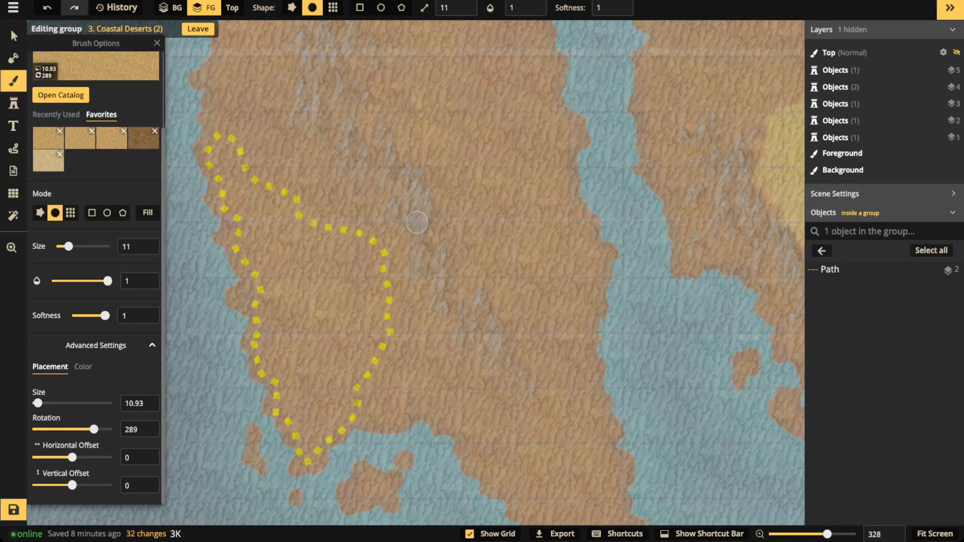
pyautogui.scroll(-1, 416, 222)
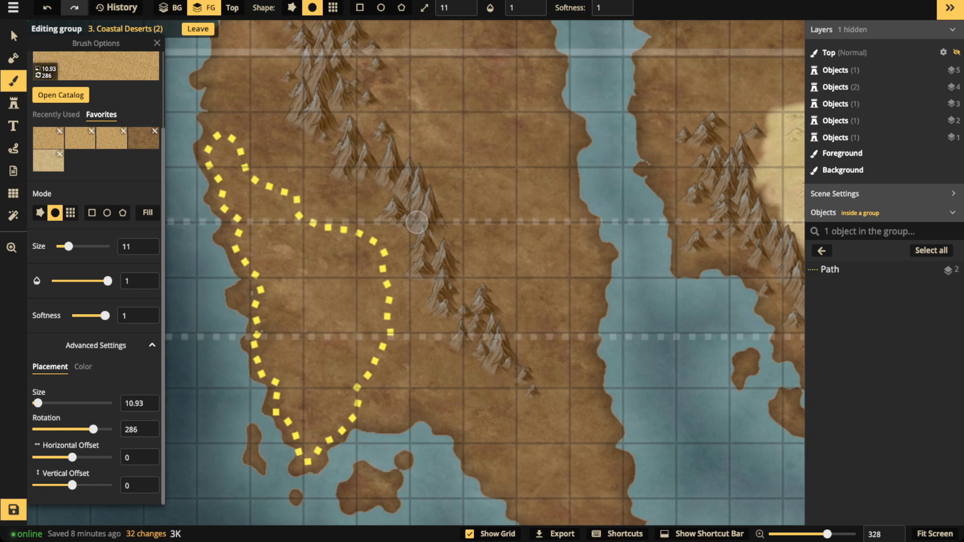
pyautogui.click(417, 222)
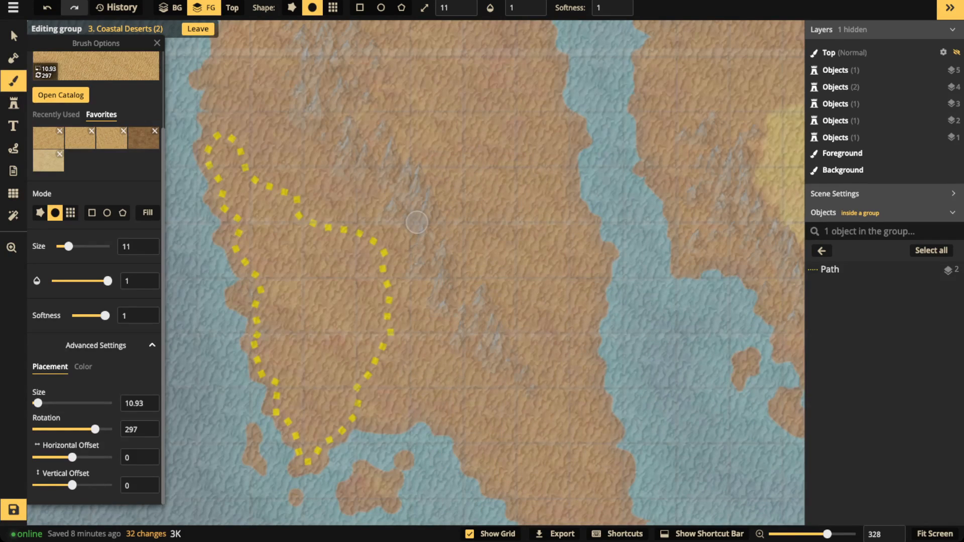
pyautogui.click(417, 222)
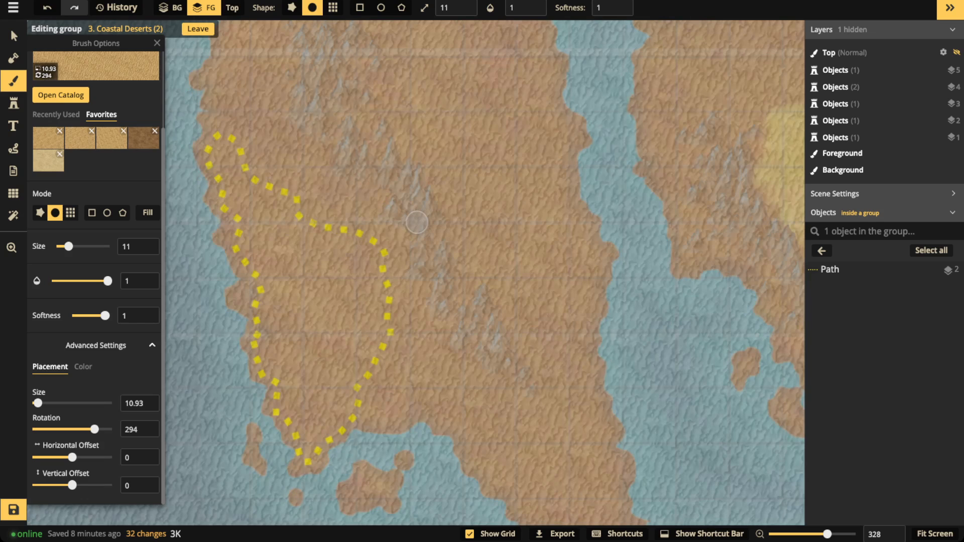
pyautogui.click(416, 222)
pyautogui.click(416, 222)
pyautogui.scroll(-3, 416, 222)
pyautogui.scroll(-2, 416, 222)
# Enlarge the brush to size 31 and paint the sand texture over the whole outlined coastal desert area.
pyautogui.scroll(2, 417, 222)
pyautogui.scroll(2, 417, 222)
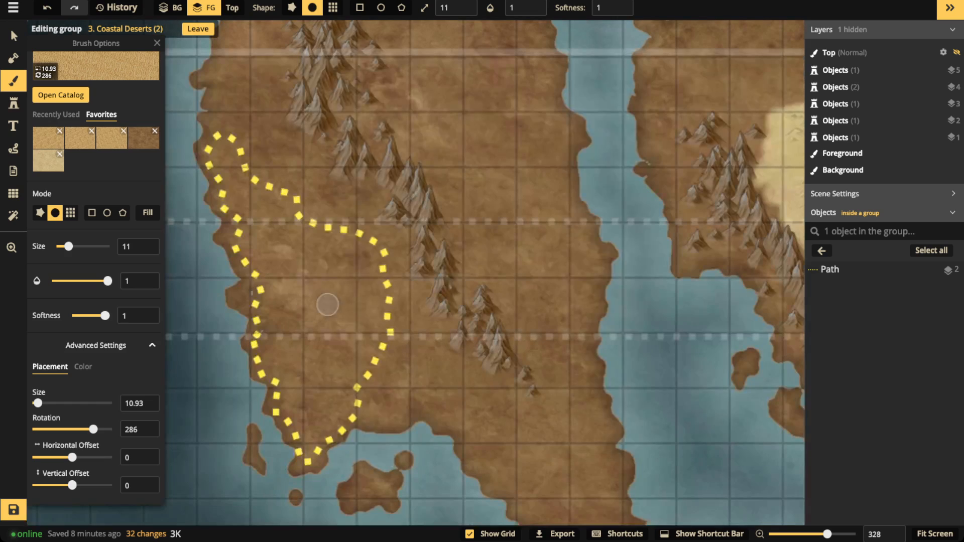
pyautogui.scroll(2, 299, 266)
pyautogui.scroll(2, 299, 266)
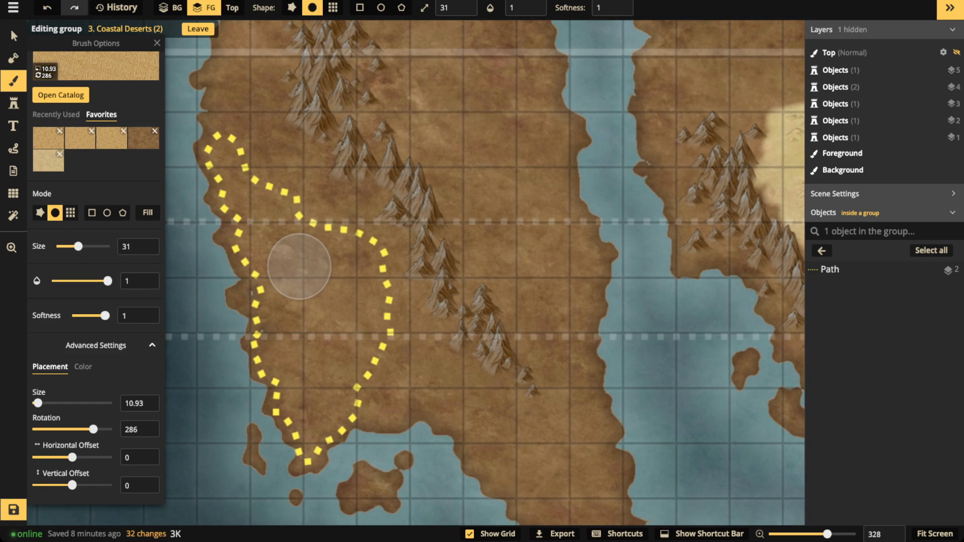
pyautogui.moveTo(224, 158)
pyautogui.mouseDown()
pyautogui.moveTo(265, 229)
pyautogui.moveTo(263, 253)
pyautogui.moveTo(286, 297)
pyautogui.moveTo(275, 340)
pyautogui.moveTo(309, 422)
pyautogui.mouseUp()
pyautogui.moveTo(311, 428)
pyautogui.mouseDown()
pyautogui.moveTo(355, 383)
pyautogui.moveTo(360, 259)
pyautogui.moveTo(306, 246)
pyautogui.moveTo(243, 168)
pyautogui.moveTo(307, 301)
pyautogui.moveTo(313, 358)
pyautogui.moveTo(334, 299)
pyautogui.moveTo(304, 381)
pyautogui.moveTo(281, 302)
pyautogui.moveTo(289, 278)
pyautogui.moveTo(228, 216)
pyautogui.moveTo(234, 163)
pyautogui.moveTo(385, 292)
pyautogui.moveTo(380, 334)
pyautogui.moveTo(304, 415)
pyautogui.mouseUp()
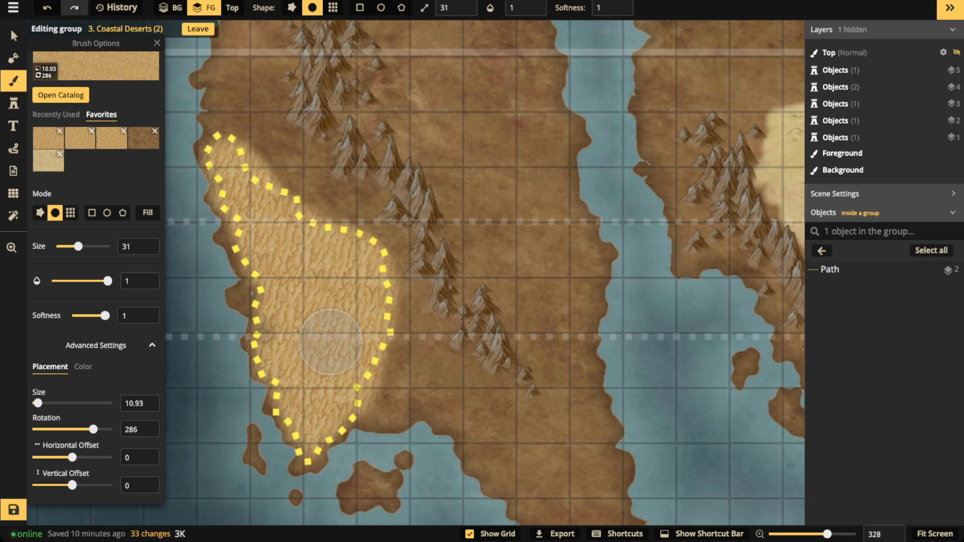
# Leave the 3. Coastal Deserts group and deselect it.
pyautogui.click(14, 37)
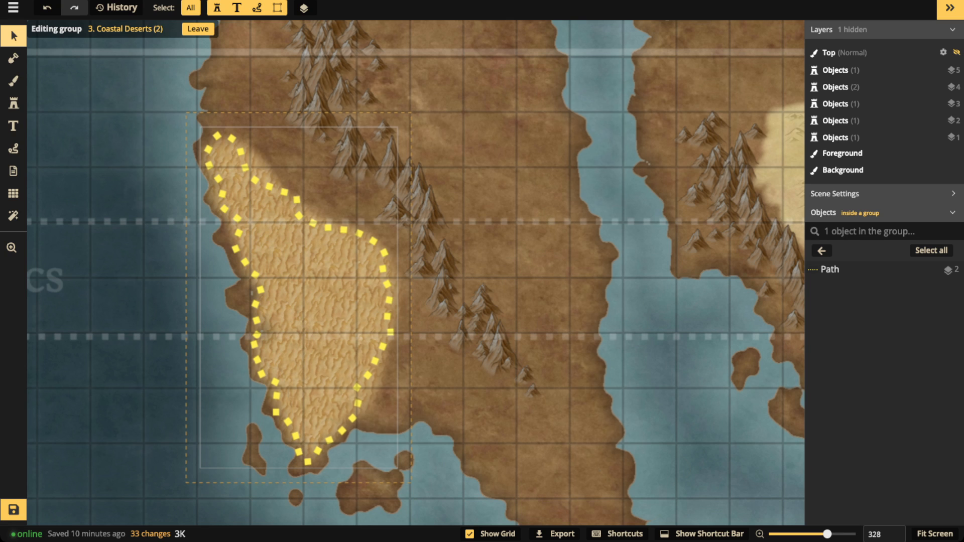
pyautogui.scroll(-5, 229, 217)
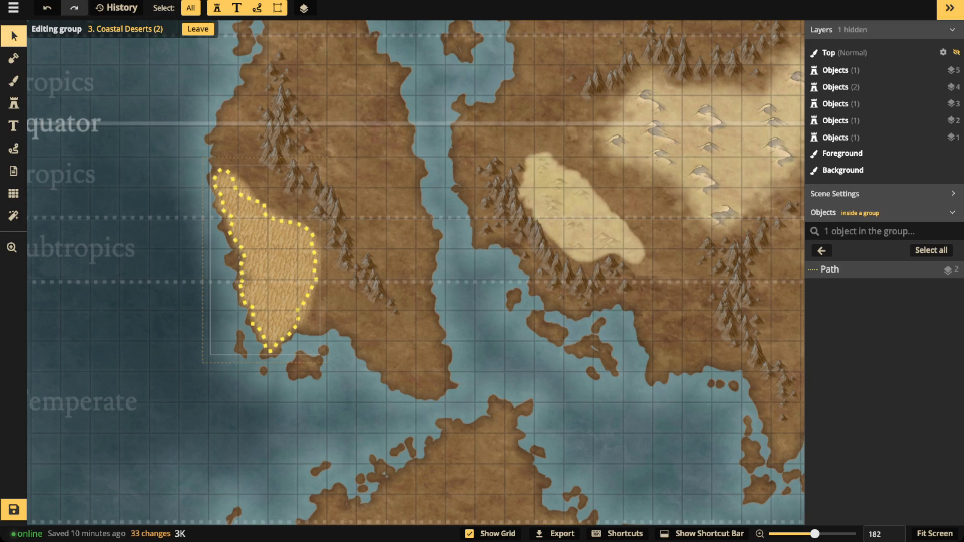
pyautogui.press('Escape')
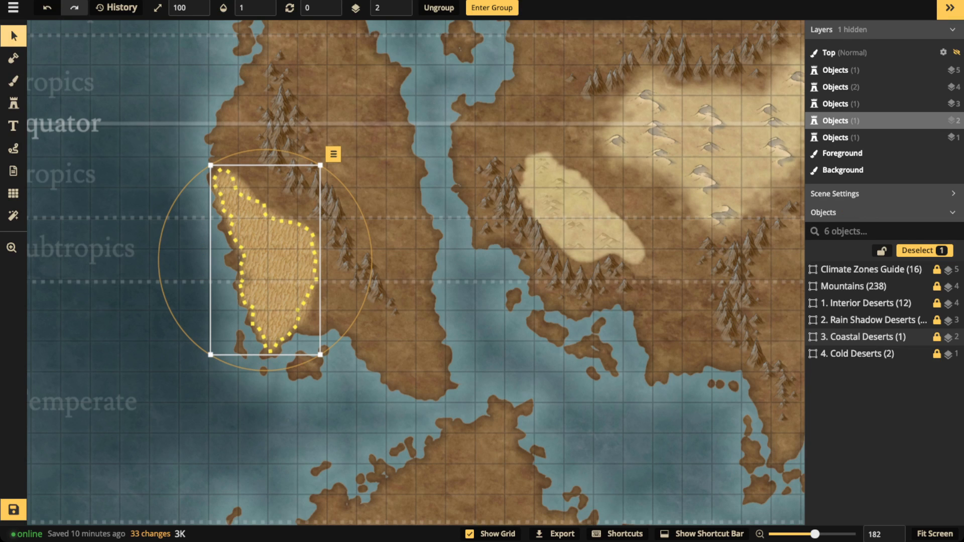
pyautogui.press('Escape')
# Examine the painted coastal desert alongside the interior and rain shadow deserts and the southern landmass.
pyautogui.scroll(5, 305, 224)
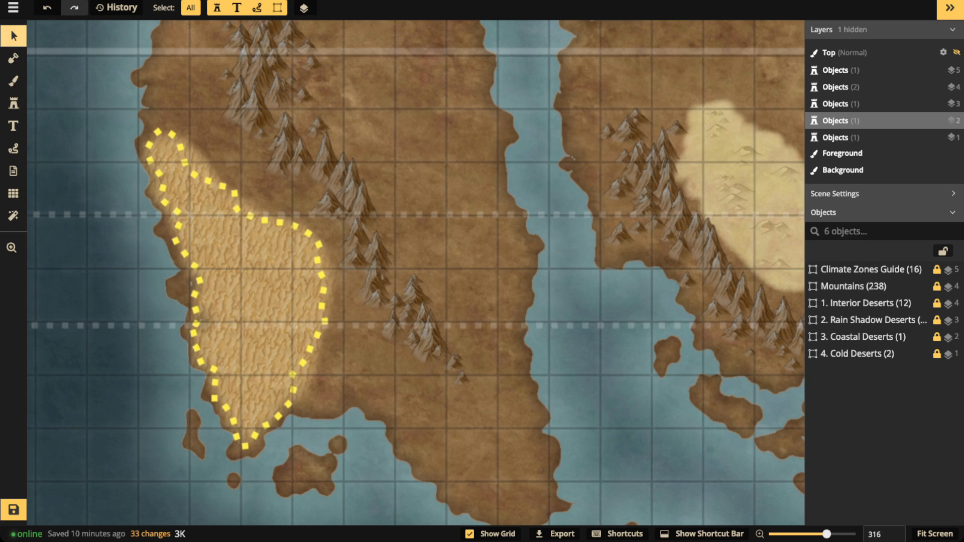
pyautogui.scroll(-3, 409, 247)
pyautogui.press('space')
pyautogui.moveTo(409, 247); pyautogui.dragTo(258, 292)
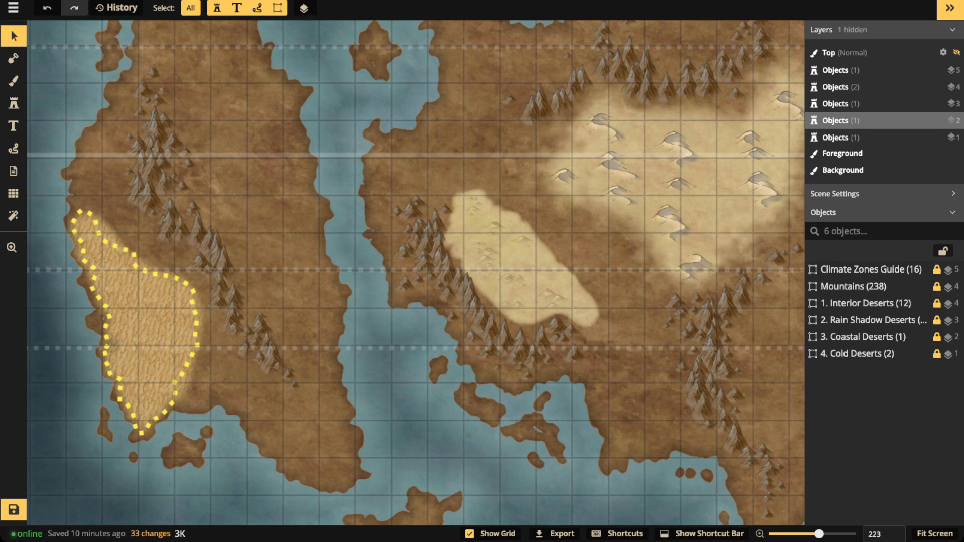
pyautogui.scroll(-3, 315, 236)
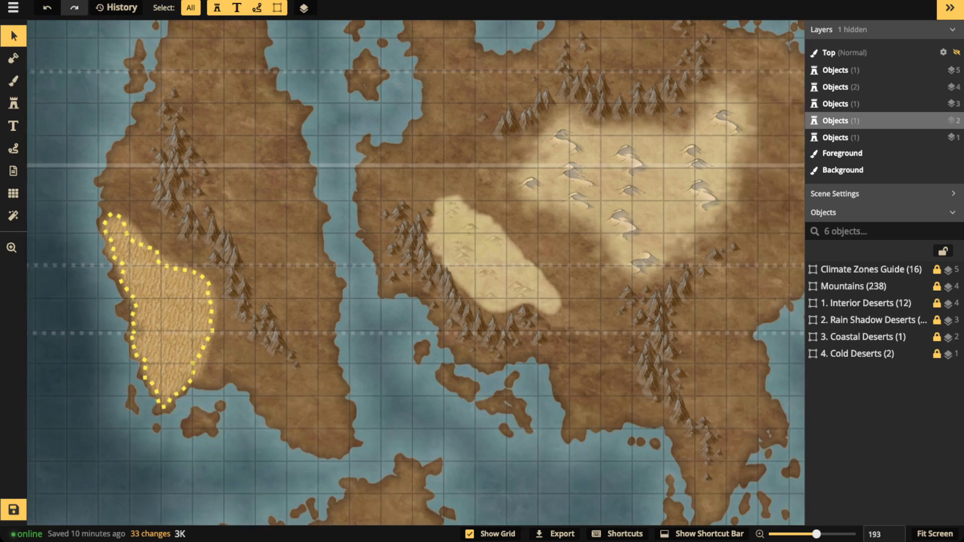
pyautogui.moveTo(416, 381); pyautogui.dragTo(319, 136)
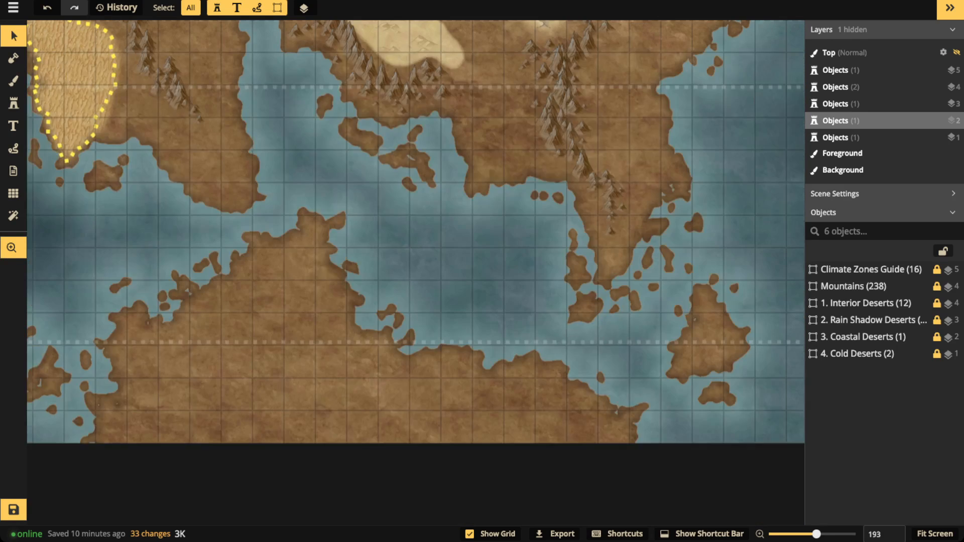
pyautogui.moveTo(416, 231); pyautogui.dragTo(477, 233)
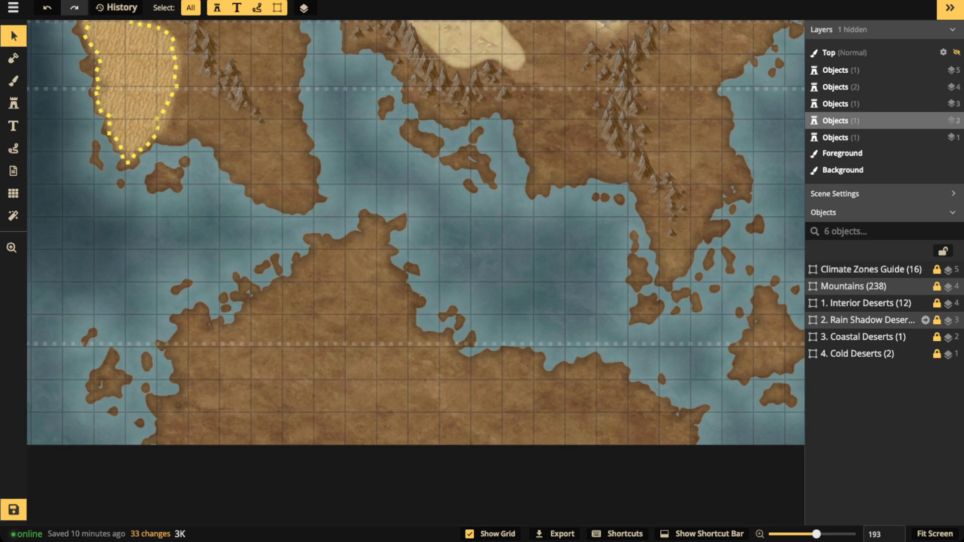
pyautogui.scroll(-5, 263, 214)
pyautogui.moveTo(264, 213); pyautogui.dragTo(294, 308)
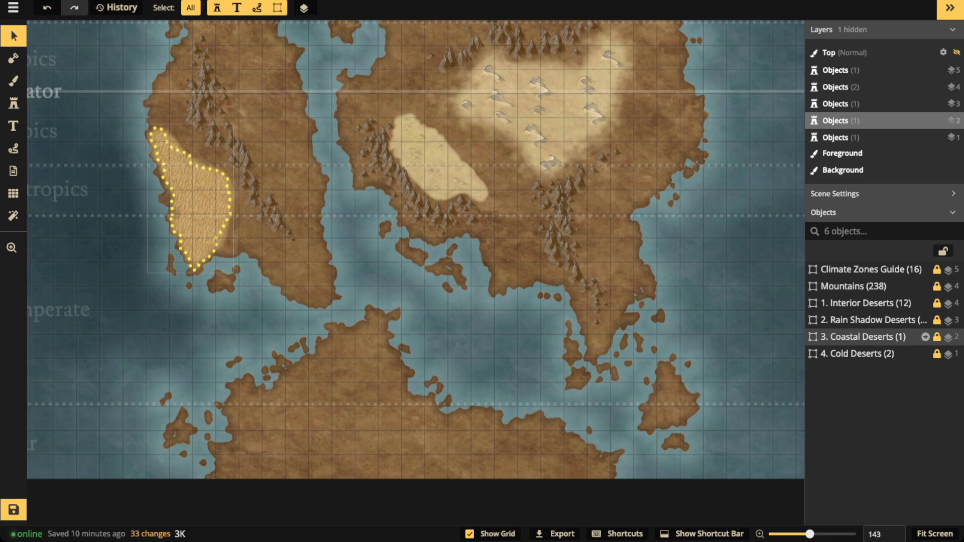
# Enter the 3. Coastal Deserts group and delete its dotted outline path.
pyautogui.click(925, 337)
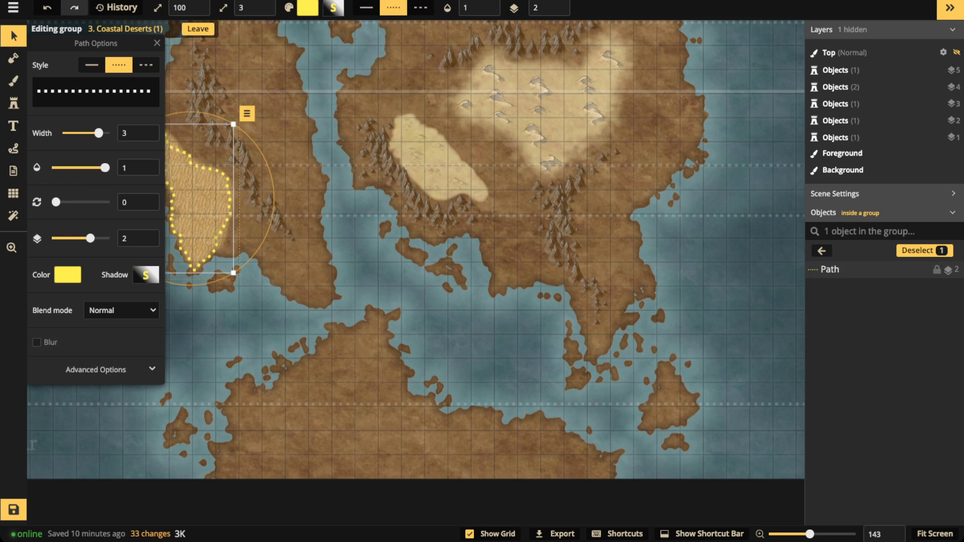
pyautogui.press('Delete')
pyautogui.scroll(-2, 335, 332)
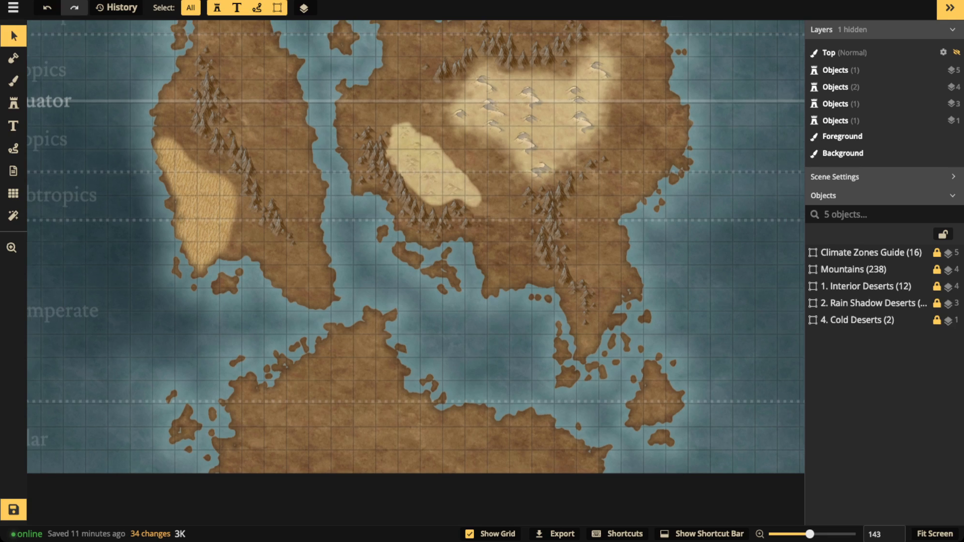
# Restore the opacity of the 4. Cold Deserts group to 1.
pyautogui.moveTo(335, 332); pyautogui.dragTo(402, 338)
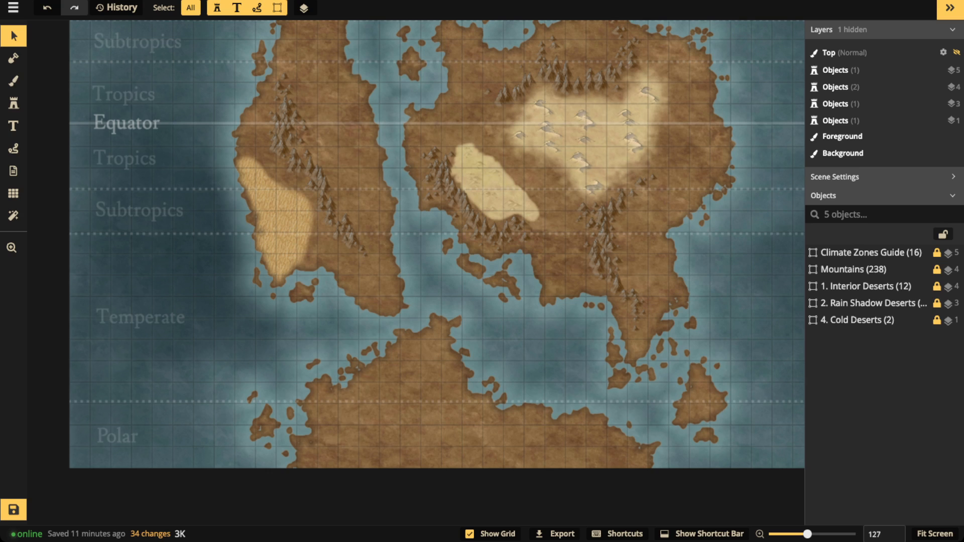
pyautogui.click(858, 320)
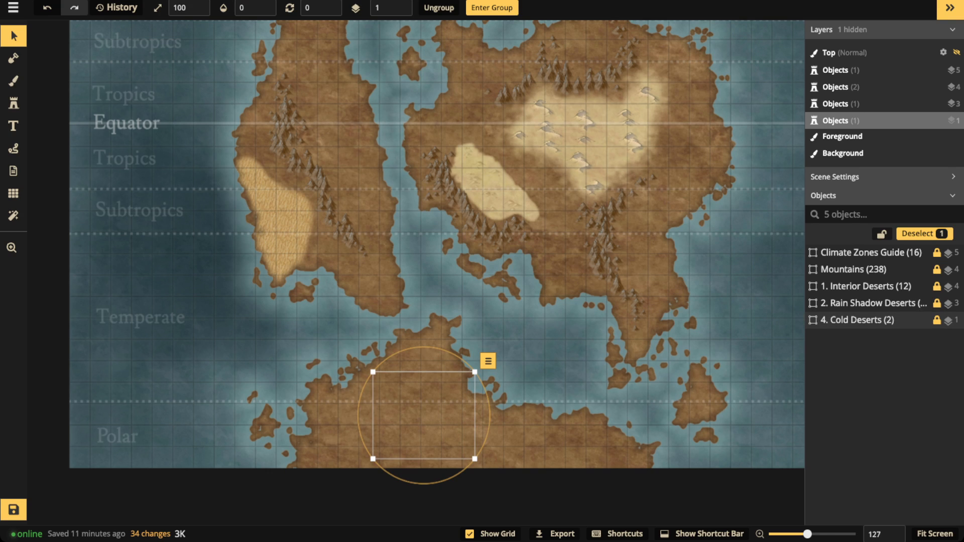
pyautogui.click(271, 4)
pyautogui.scroll(5, 429, 420)
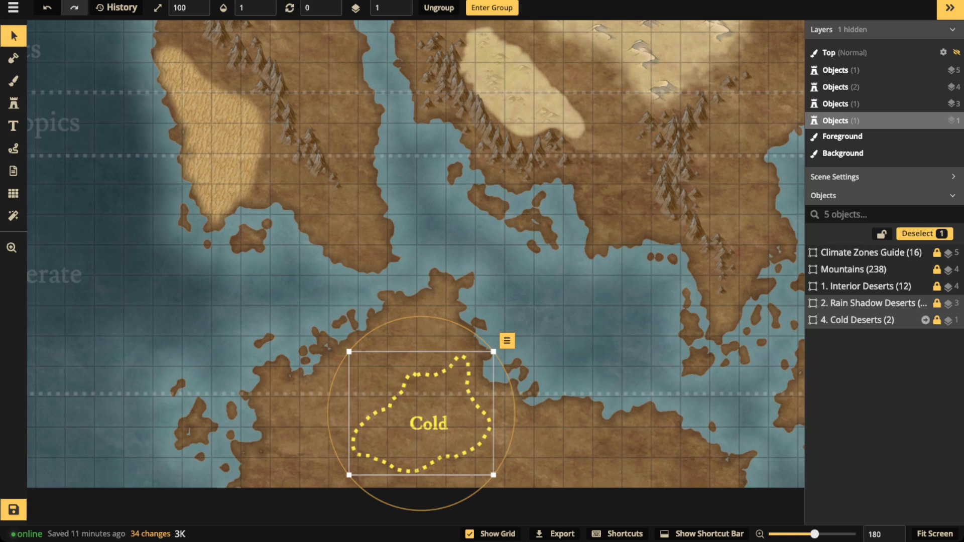
# Enter the 4. Cold Deserts group and delete its "Cold" text label.
pyautogui.click(926, 320)
pyautogui.click(843, 252)
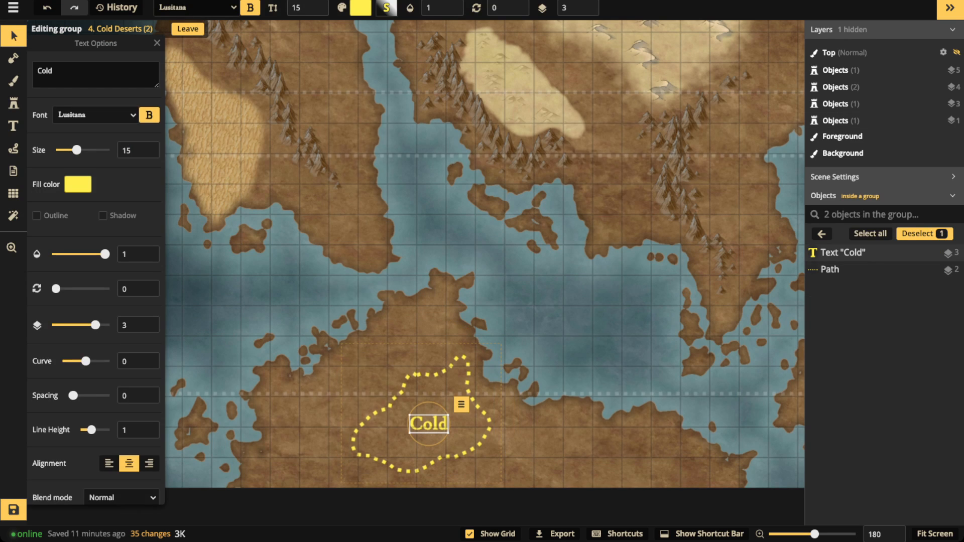
pyautogui.press('Delete')
# Examine the outlined cold desert area and its position relative to the Temperate and Polar zones.
pyautogui.scroll(2, 430, 418)
pyautogui.press('space')
pyautogui.moveTo(430, 418); pyautogui.dragTo(594, 411)
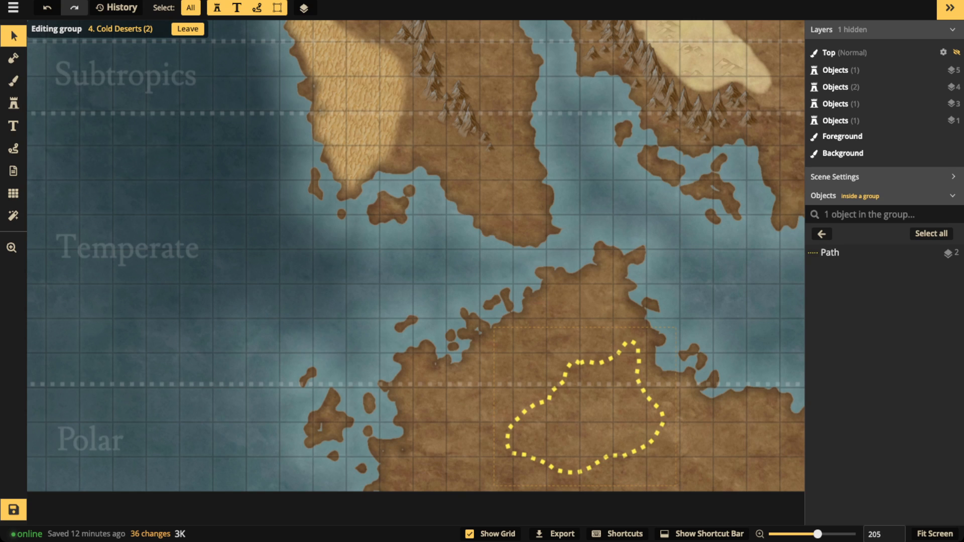
pyautogui.scroll(-2, 303, 105)
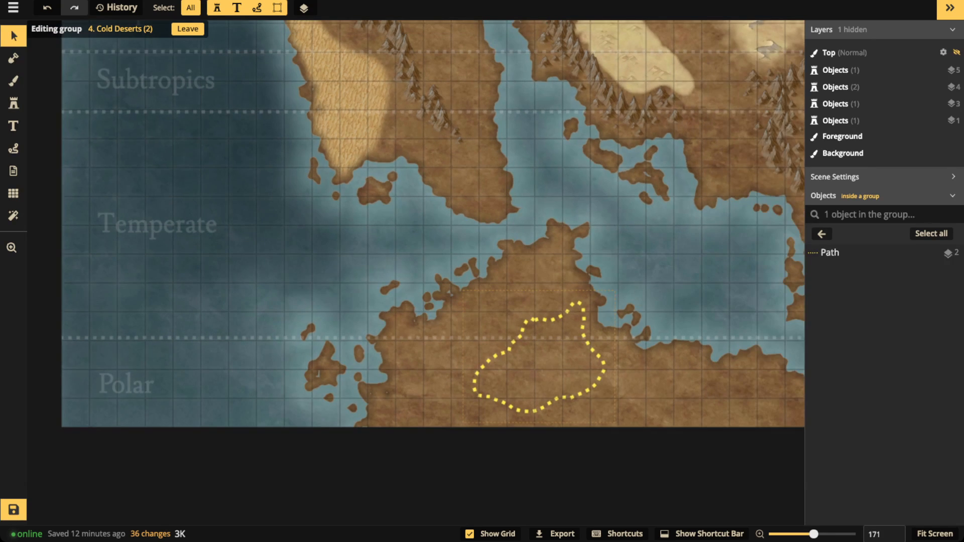
pyautogui.press('space')
pyautogui.moveTo(535, 375); pyautogui.dragTo(457, 370)
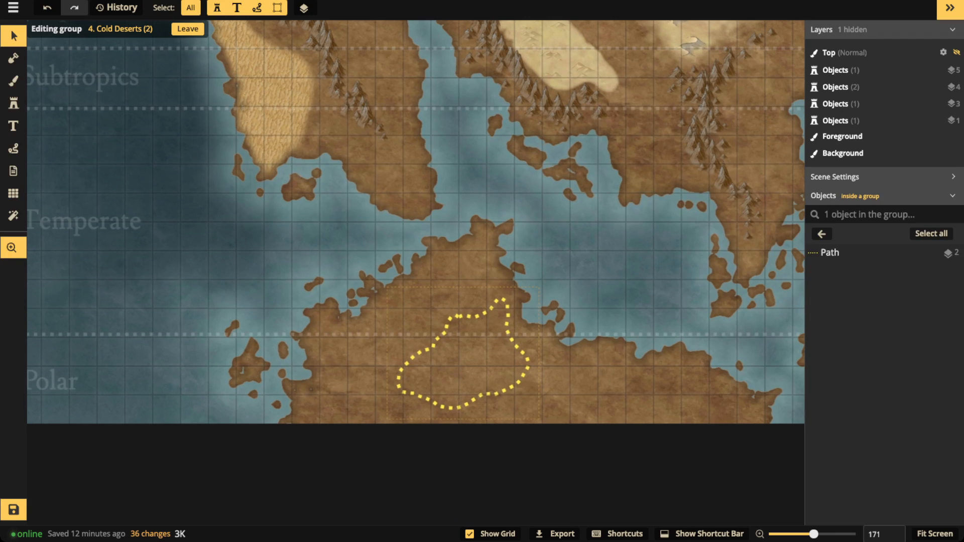
pyautogui.scroll(2, 457, 370)
pyautogui.scroll(2, 468, 381)
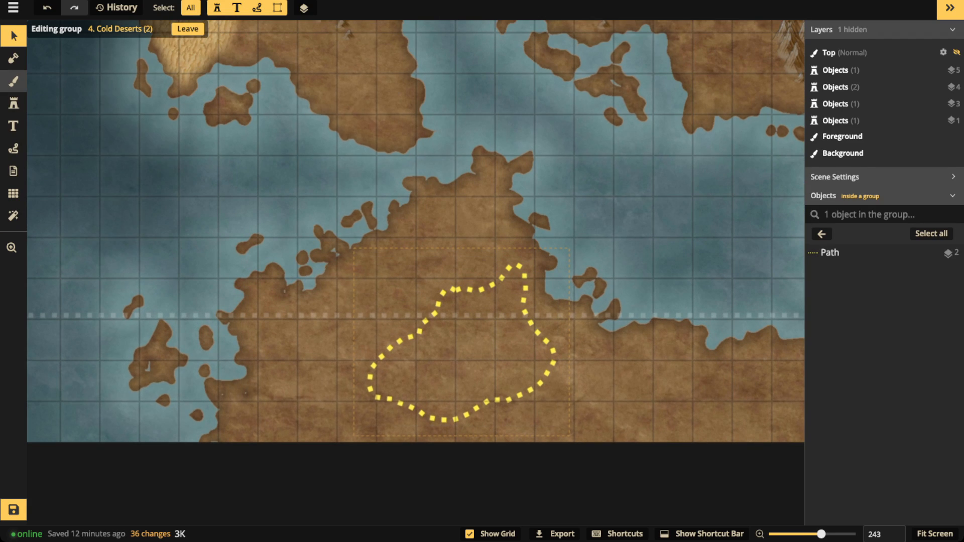
# Choose the Snow texture from the Fantasy World Ice & Snow pack for the Foreground brush.
pyautogui.click(13, 80)
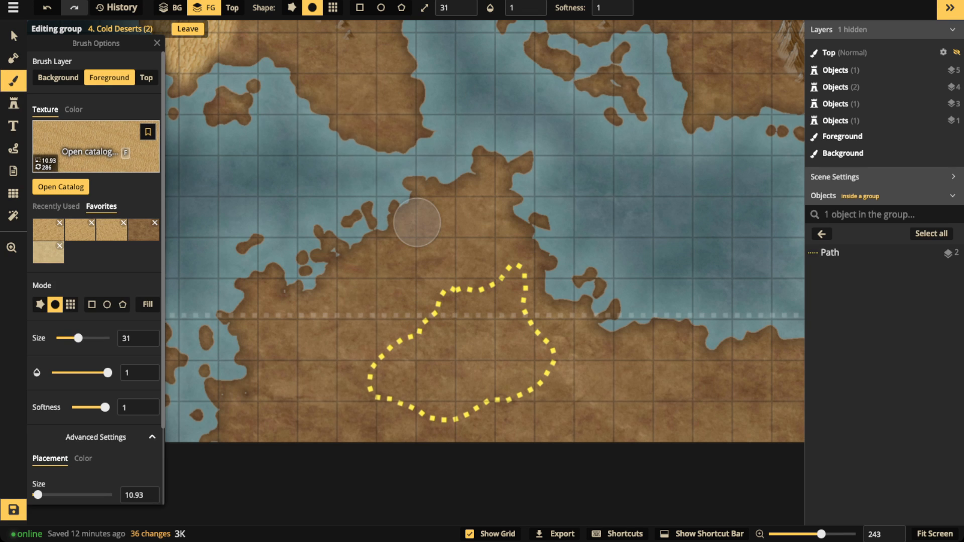
pyautogui.press('f')
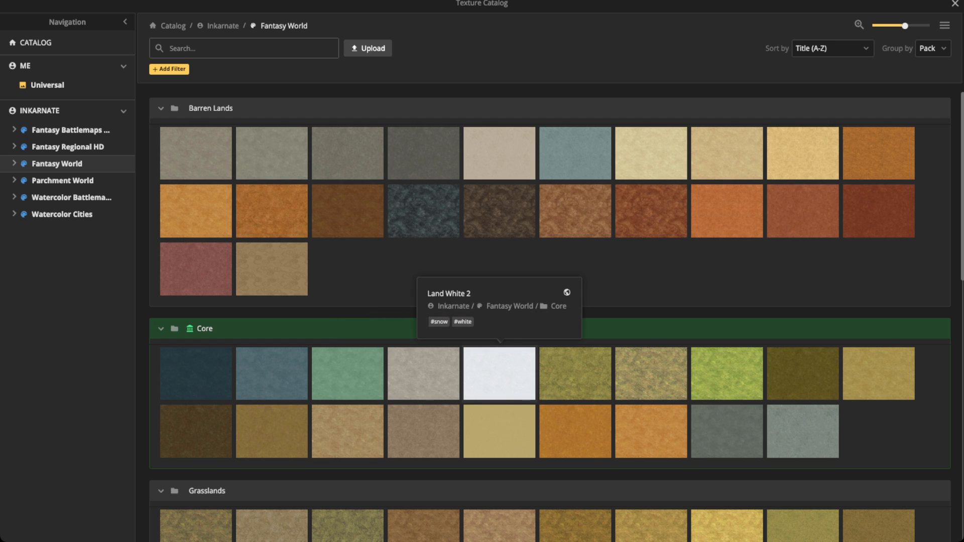
pyautogui.scroll(-2, 499, 374)
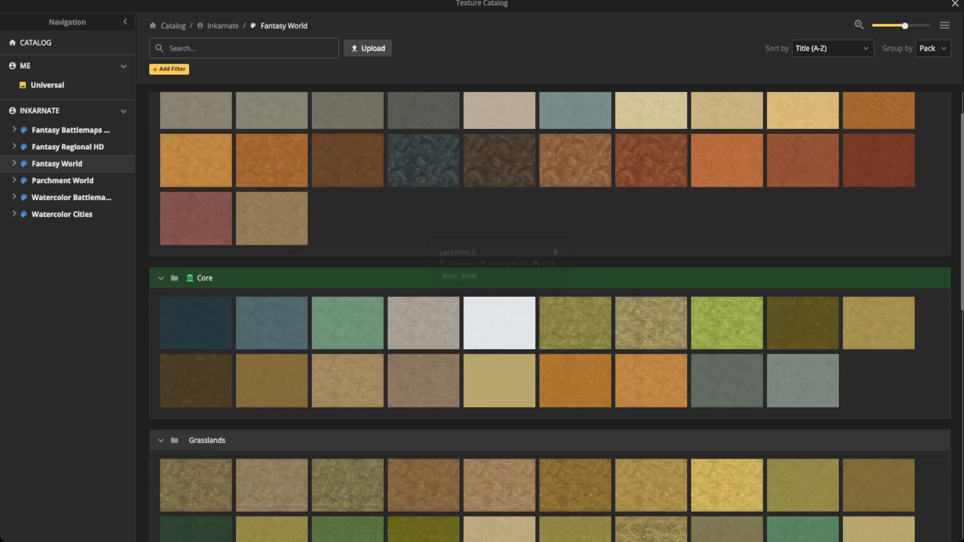
pyautogui.scroll(-6, 500, 373)
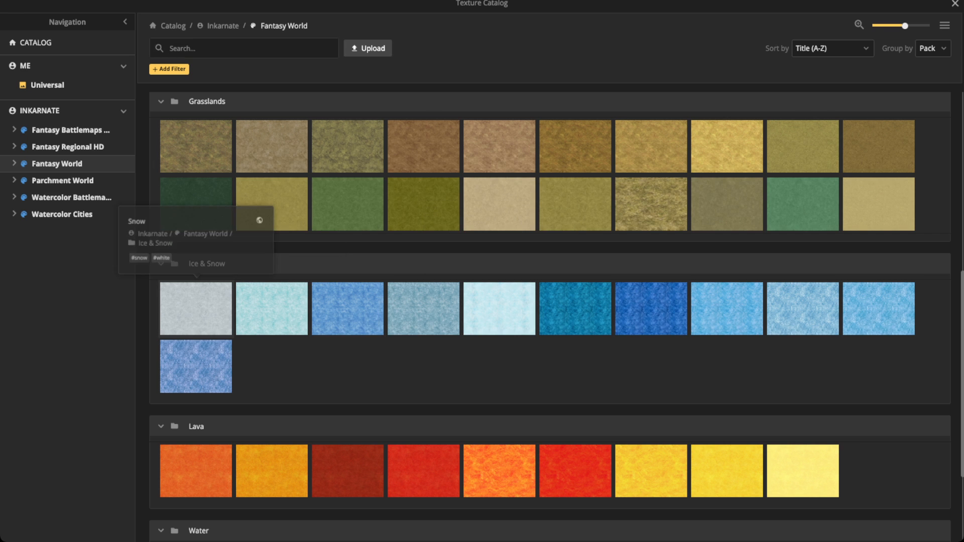
pyautogui.click(195, 308)
# Paint the Snow texture over the outlined cold desert area with the size 31 brush.
pyautogui.scroll(2, 446, 284)
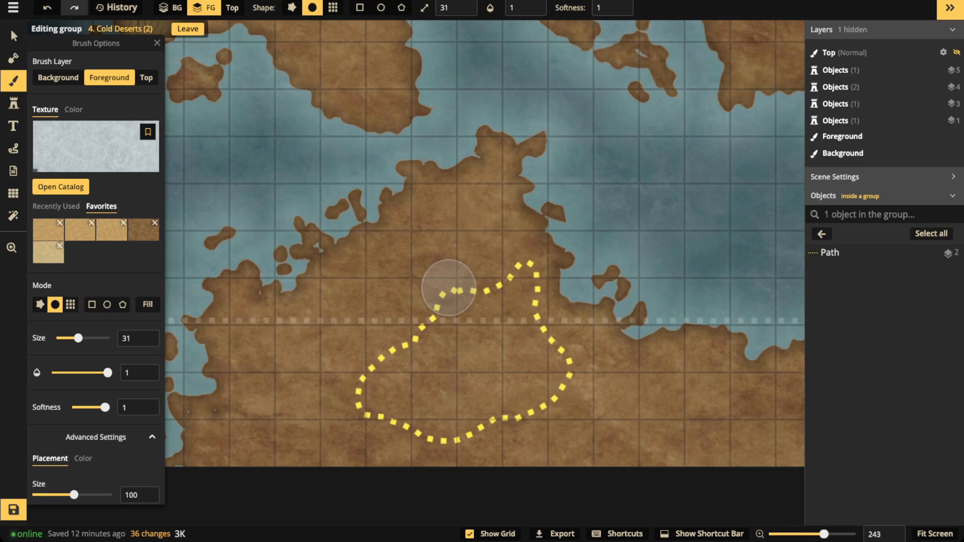
pyautogui.scroll(1, 448, 288)
pyautogui.moveTo(532, 280)
pyautogui.mouseDown()
pyautogui.moveTo(498, 305)
pyautogui.moveTo(456, 307)
pyautogui.moveTo(439, 353)
pyautogui.moveTo(372, 402)
pyautogui.moveTo(459, 424)
pyautogui.moveTo(515, 385)
pyautogui.moveTo(570, 378)
pyautogui.moveTo(504, 401)
pyautogui.moveTo(547, 370)
pyautogui.moveTo(514, 309)
pyautogui.moveTo(447, 380)
pyautogui.moveTo(450, 389)
pyautogui.moveTo(482, 342)
pyautogui.moveTo(456, 370)
pyautogui.moveTo(488, 380)
pyautogui.moveTo(486, 324)
pyautogui.moveTo(512, 361)
pyautogui.moveTo(537, 375)
pyautogui.moveTo(518, 324)
pyautogui.moveTo(516, 301)
pyautogui.mouseUp()
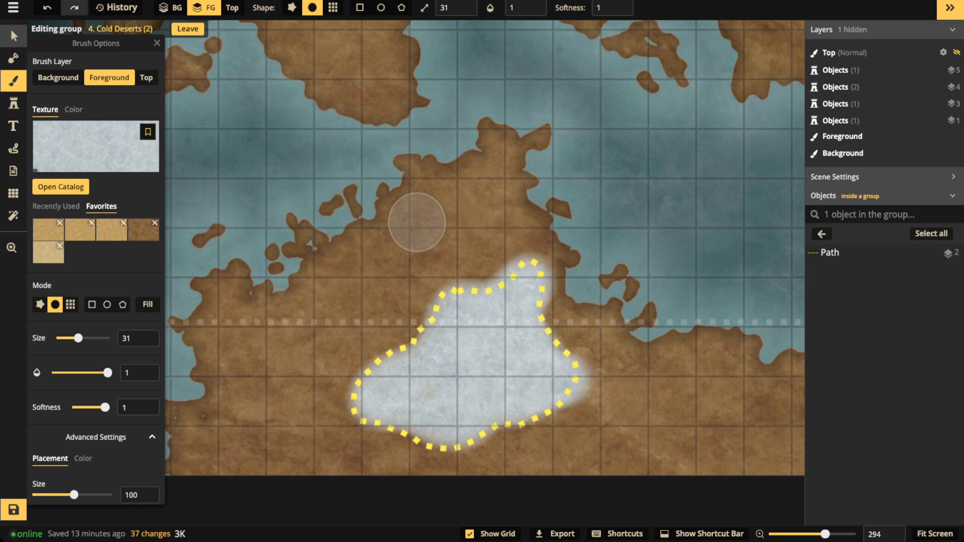
pyautogui.click(14, 35)
pyautogui.scroll(-4, 463, 323)
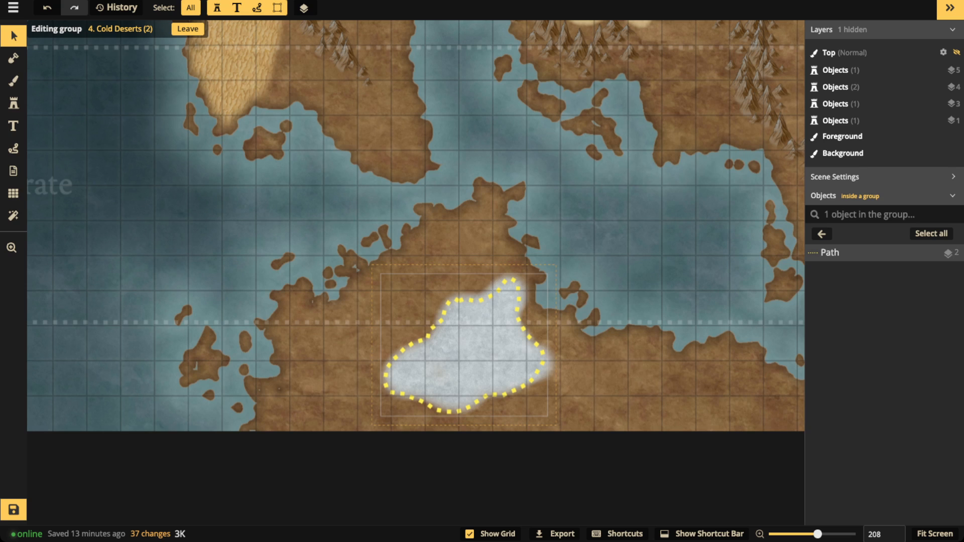
pyautogui.click(462, 324)
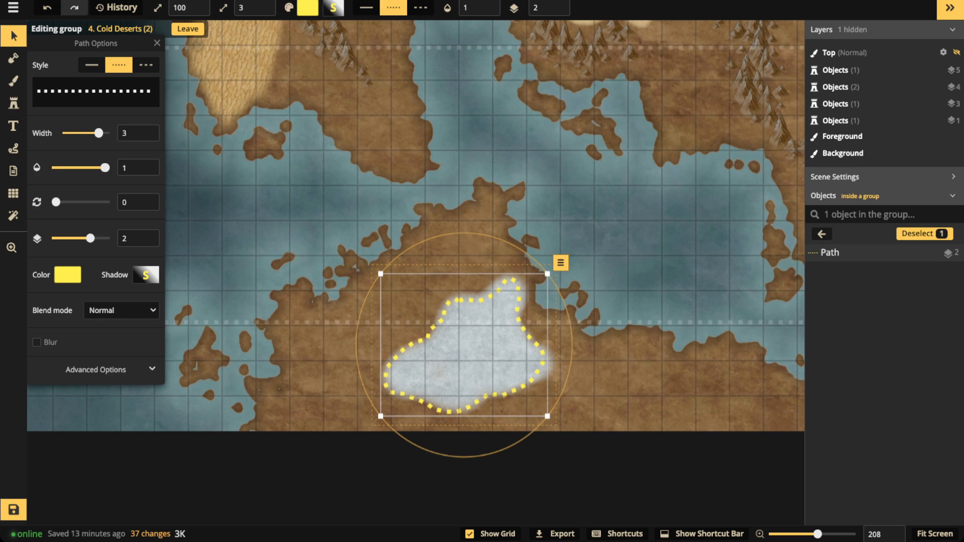
# Load the first favorite sand texture into the Foreground brush with saturation 0, brightness 109 and texture size 19.5.
pyautogui.click(14, 80)
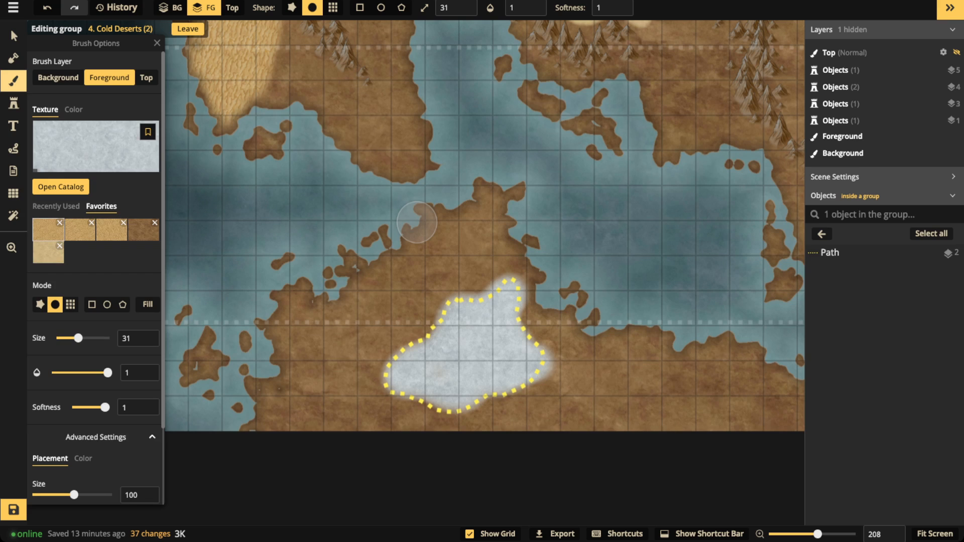
pyautogui.scroll(-2, 95, 321)
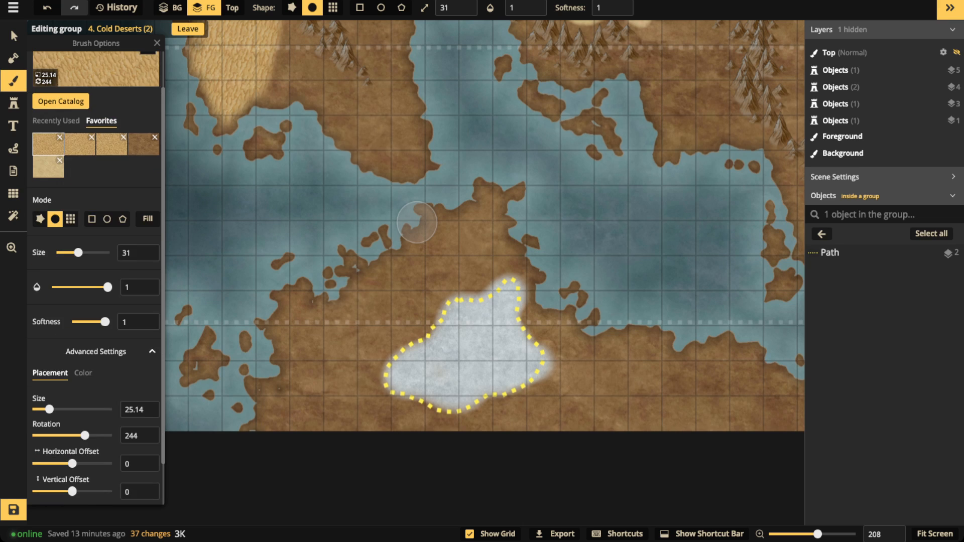
pyautogui.click(83, 367)
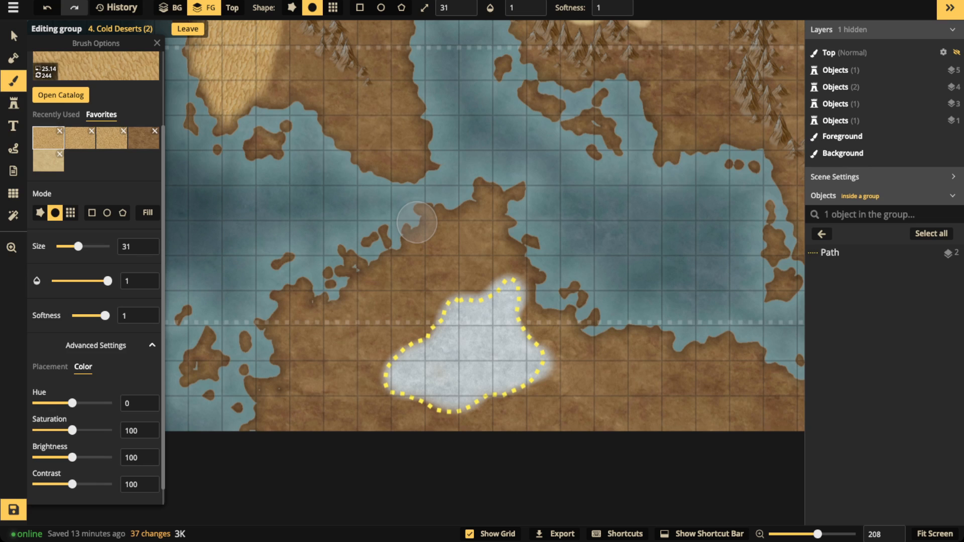
pyautogui.moveTo(72, 430); pyautogui.dragTo(36, 430)
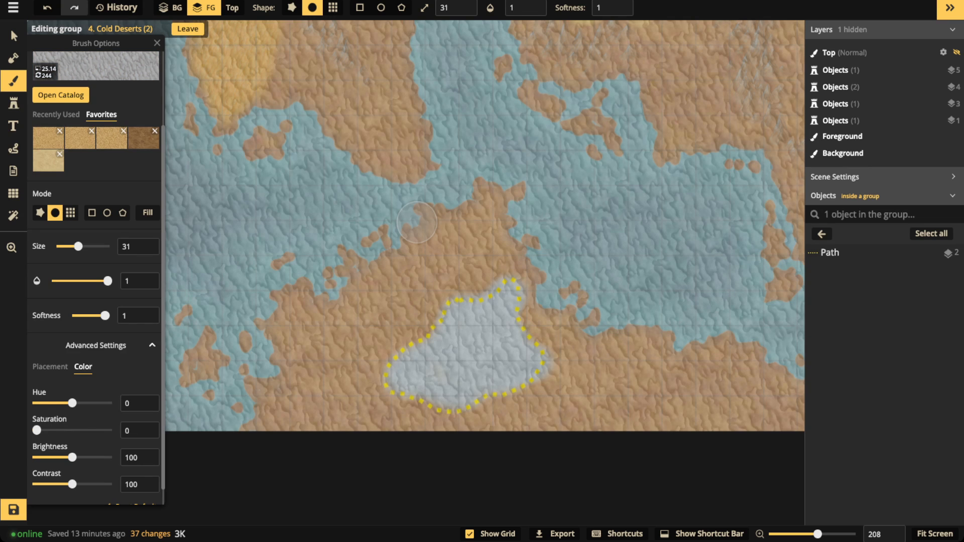
pyautogui.moveTo(72, 457); pyautogui.dragTo(75, 458)
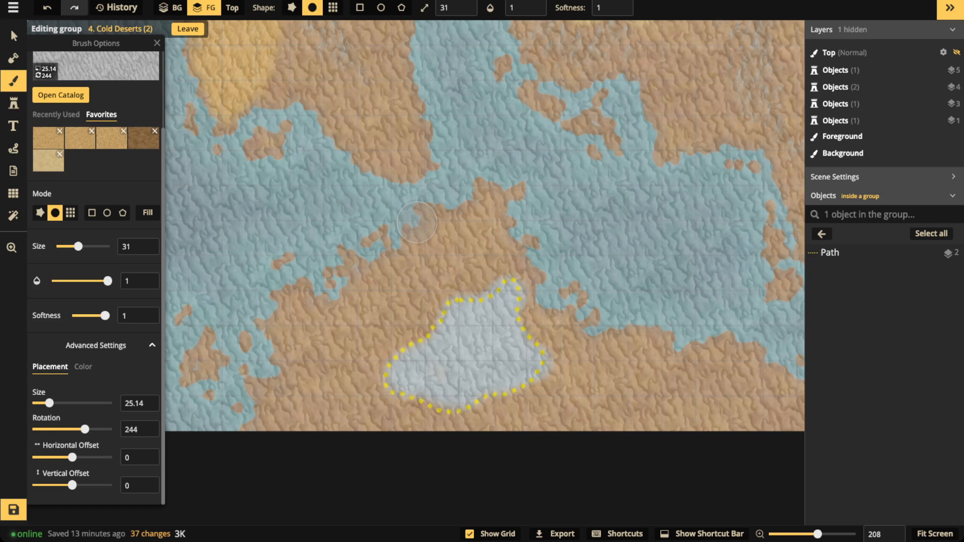
pyautogui.moveTo(49, 403); pyautogui.dragTo(44, 403)
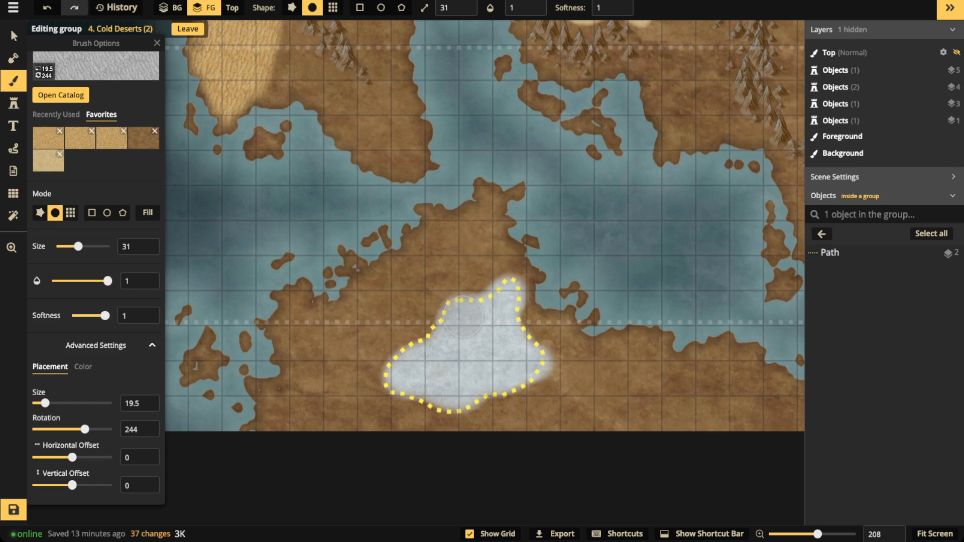
# Paint the grey dune texture over the outlined cold desert, raise its brightness to 136 and repaint the area.
pyautogui.moveTo(462, 319)
pyautogui.mouseDown()
pyautogui.moveTo(413, 357)
pyautogui.moveTo(403, 378)
pyautogui.moveTo(453, 390)
pyautogui.moveTo(484, 365)
pyautogui.moveTo(530, 360)
pyautogui.moveTo(504, 376)
pyautogui.moveTo(505, 296)
pyautogui.moveTo(460, 356)
pyautogui.moveTo(501, 292)
pyautogui.mouseUp()
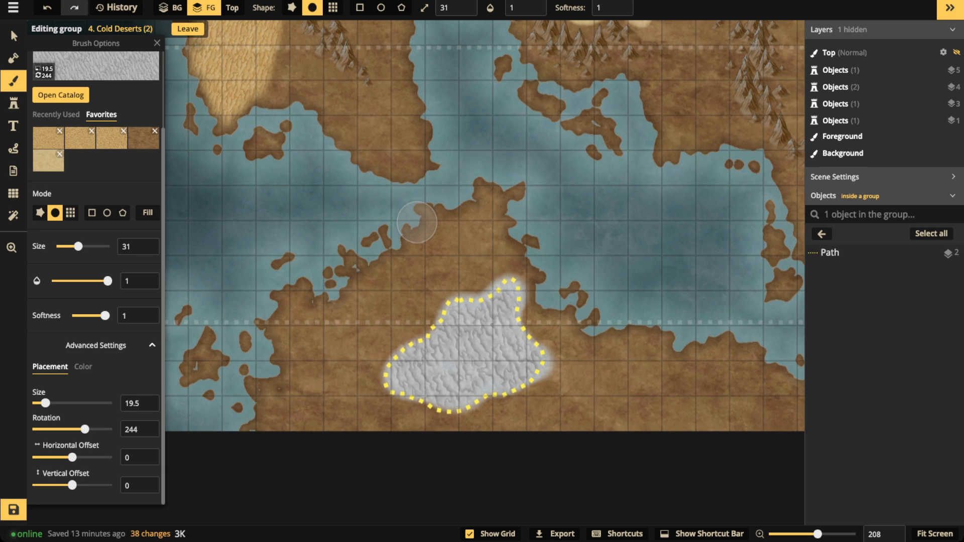
pyautogui.click(82, 367)
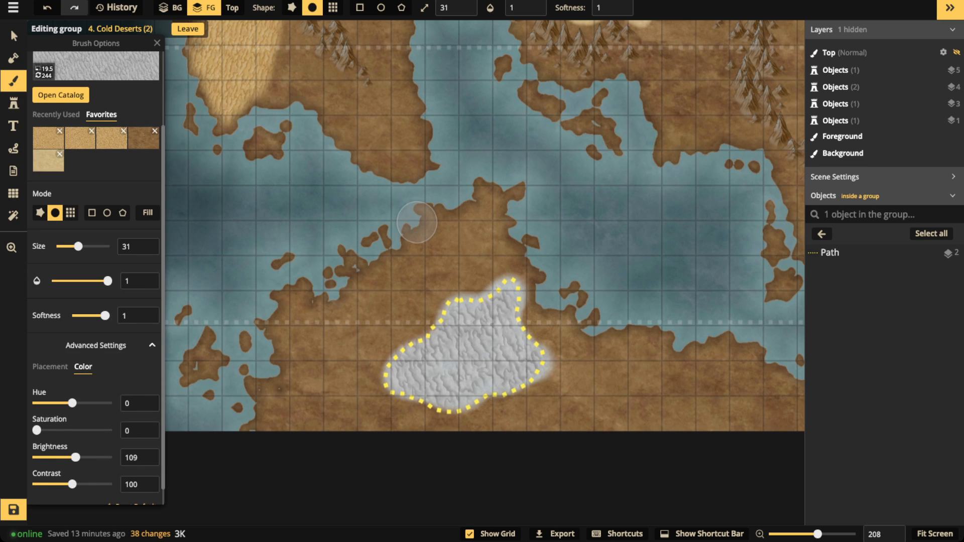
pyautogui.moveTo(75, 458); pyautogui.dragTo(85, 458)
pyautogui.moveTo(470, 318)
pyautogui.mouseDown()
pyautogui.moveTo(444, 349)
pyautogui.moveTo(412, 359)
pyautogui.moveTo(407, 382)
pyautogui.moveTo(456, 394)
pyautogui.moveTo(518, 372)
pyautogui.moveTo(529, 360)
pyautogui.moveTo(503, 310)
pyautogui.moveTo(507, 292)
pyautogui.moveTo(475, 347)
pyautogui.moveTo(445, 372)
pyautogui.moveTo(510, 346)
pyautogui.moveTo(499, 349)
pyautogui.moveTo(502, 294)
pyautogui.mouseUp()
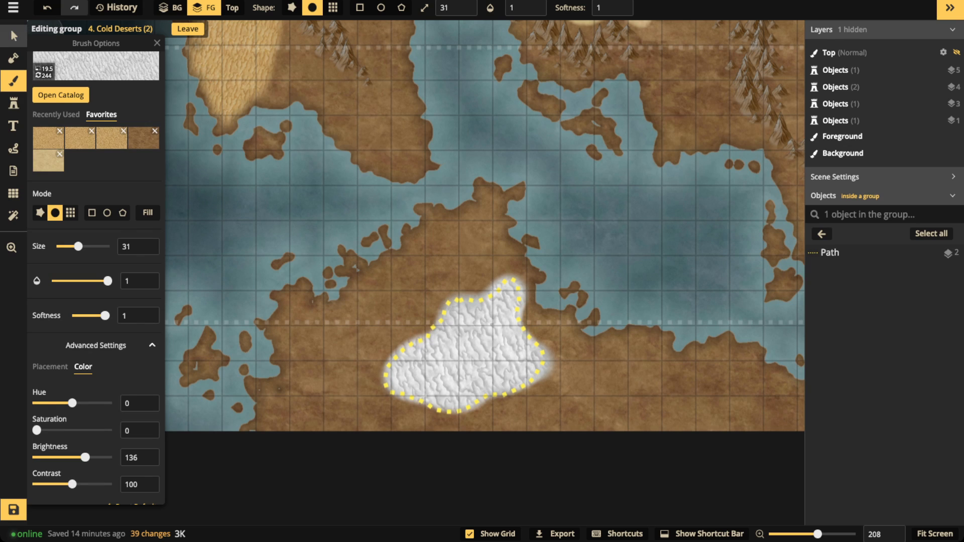
# Switch the Foreground brush back to the recently used Snow texture and set the brush size to 11.
pyautogui.click(14, 36)
pyautogui.scroll(-5, 411, 225)
pyautogui.press('space')
pyautogui.moveTo(411, 225); pyautogui.dragTo(410, 266)
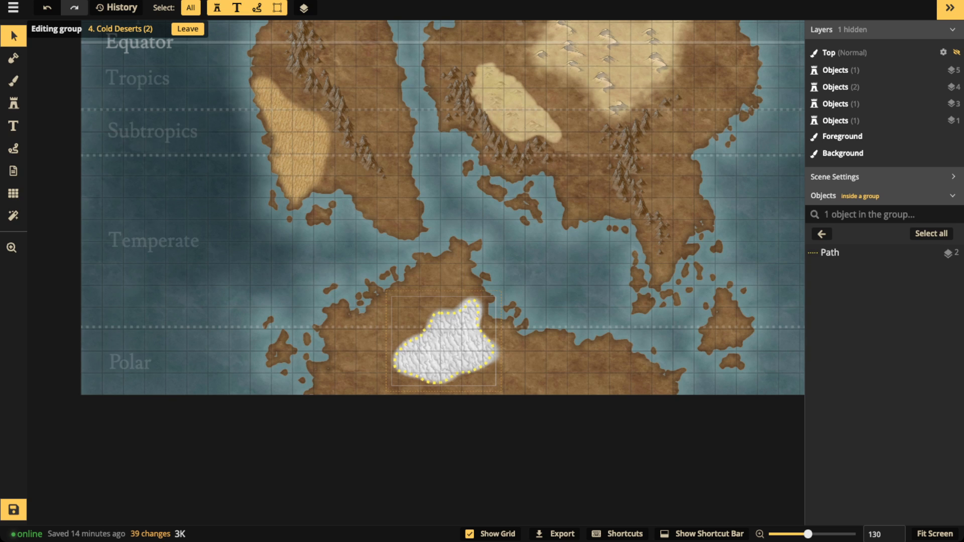
pyautogui.scroll(4, 449, 329)
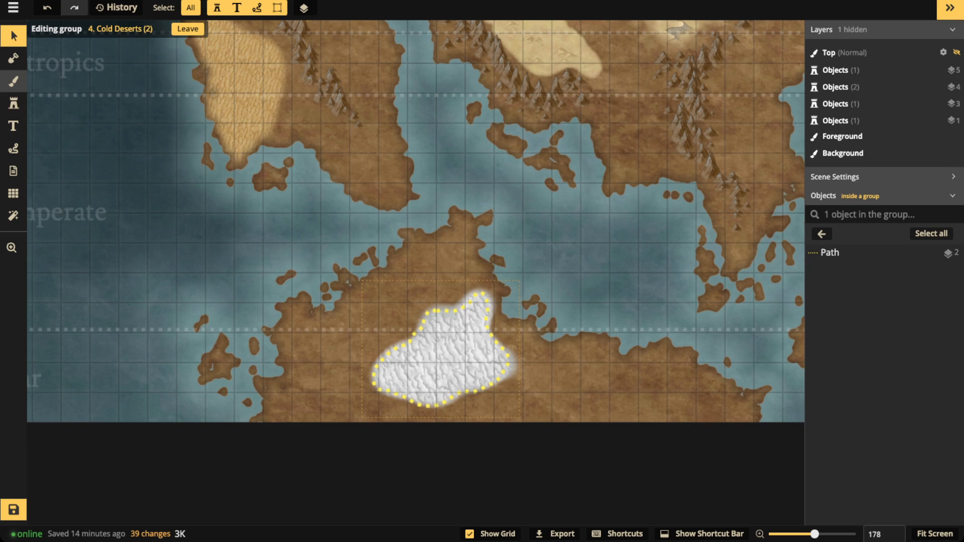
pyautogui.click(13, 80)
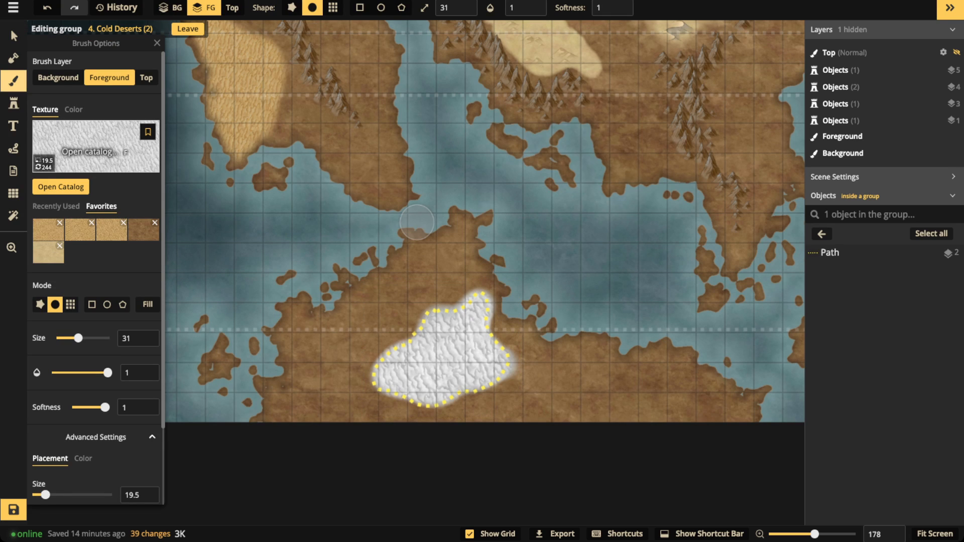
pyautogui.click(55, 206)
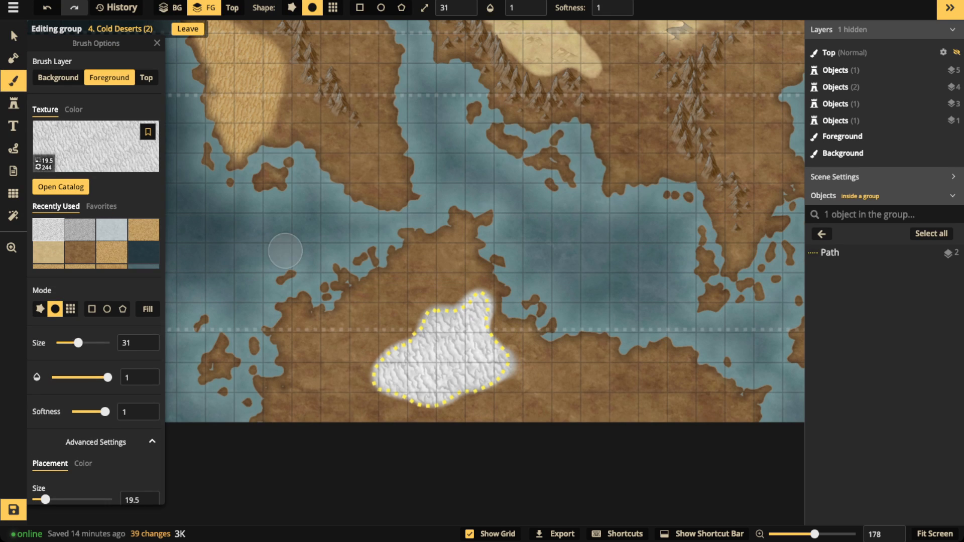
pyautogui.click(111, 229)
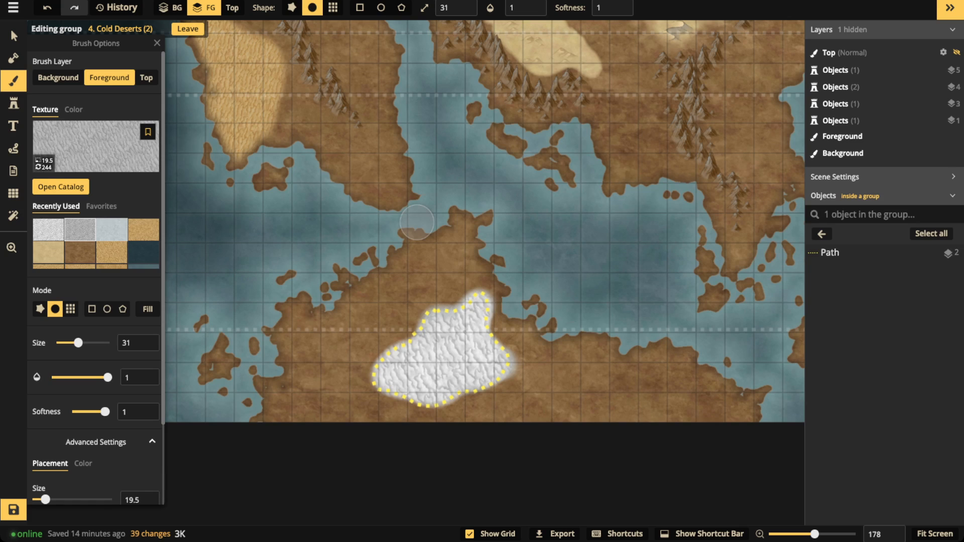
pyautogui.scroll(-10, 425, 289)
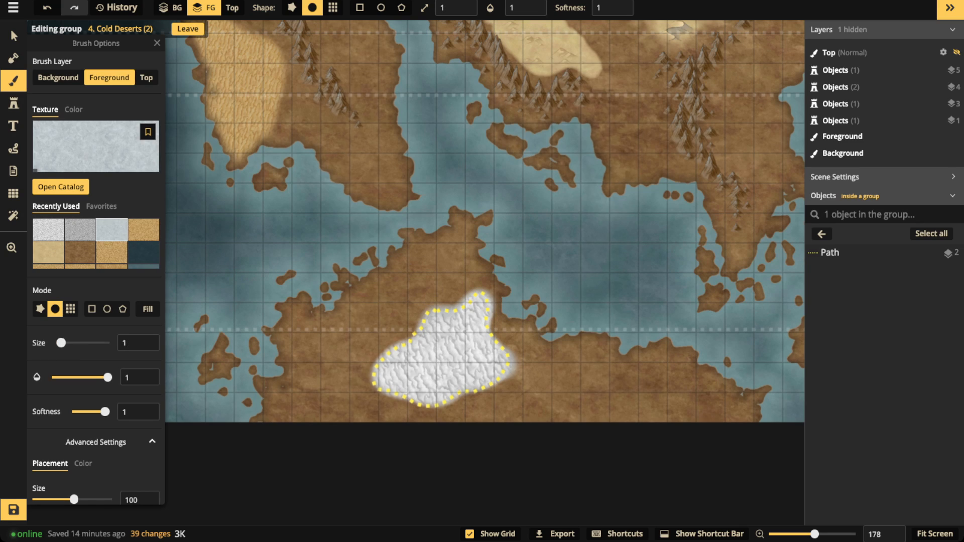
pyautogui.click(461, 326)
pyautogui.scroll(4, 461, 327)
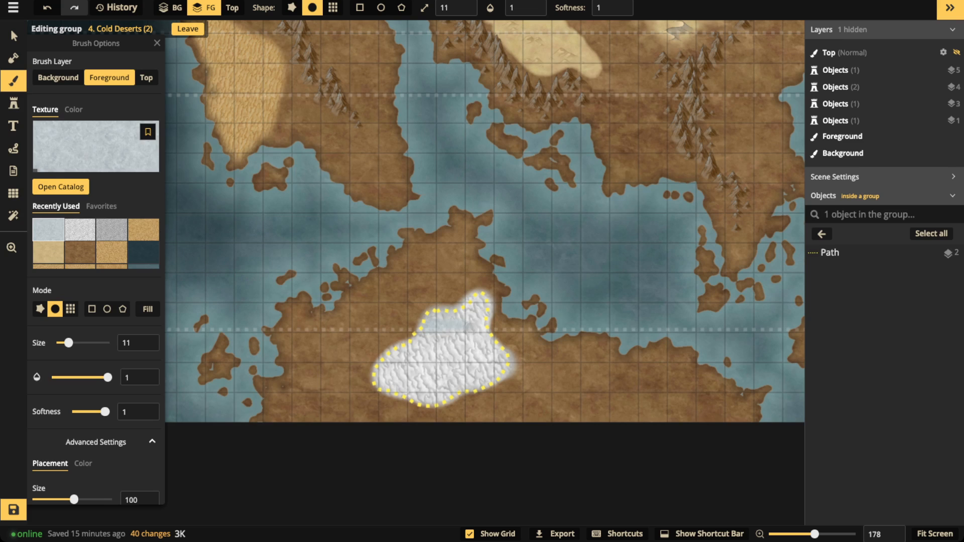
# Dab the Snow texture over the northern part of the cold desert, blending it irregularly into the white dunes.
pyautogui.click(473, 321)
pyautogui.click(436, 339)
pyautogui.click(431, 339)
pyautogui.click(433, 337)
pyautogui.click(435, 335)
pyautogui.click(441, 343)
pyautogui.click(458, 344)
pyautogui.click(469, 333)
pyautogui.click(471, 341)
pyautogui.click(476, 340)
pyautogui.click(475, 332)
pyautogui.click(465, 345)
pyautogui.click(460, 340)
pyautogui.click(458, 345)
pyautogui.click(455, 342)
pyautogui.click(456, 343)
pyautogui.click(450, 341)
pyautogui.click(442, 340)
pyautogui.click(433, 342)
pyautogui.click(432, 341)
pyautogui.click(426, 346)
pyautogui.click(436, 352)
pyautogui.click(460, 347)
pyautogui.click(468, 345)
pyautogui.click(482, 344)
pyautogui.click(473, 345)
pyautogui.click(460, 349)
pyautogui.click(458, 354)
pyautogui.click(452, 354)
pyautogui.click(442, 353)
pyautogui.click(444, 355)
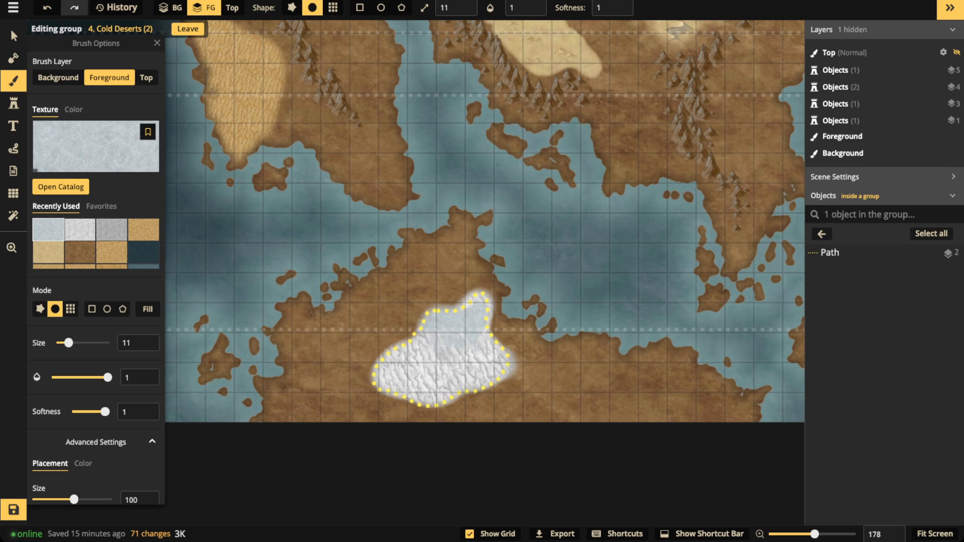
pyautogui.click(480, 346)
pyautogui.click(462, 356)
pyautogui.click(450, 358)
pyautogui.click(446, 361)
pyautogui.click(414, 363)
# Cover the remaining dunes along the cold desert's northern edge with Snow, extending it unevenly past the dotted outline.
pyautogui.scroll(8, 460, 315)
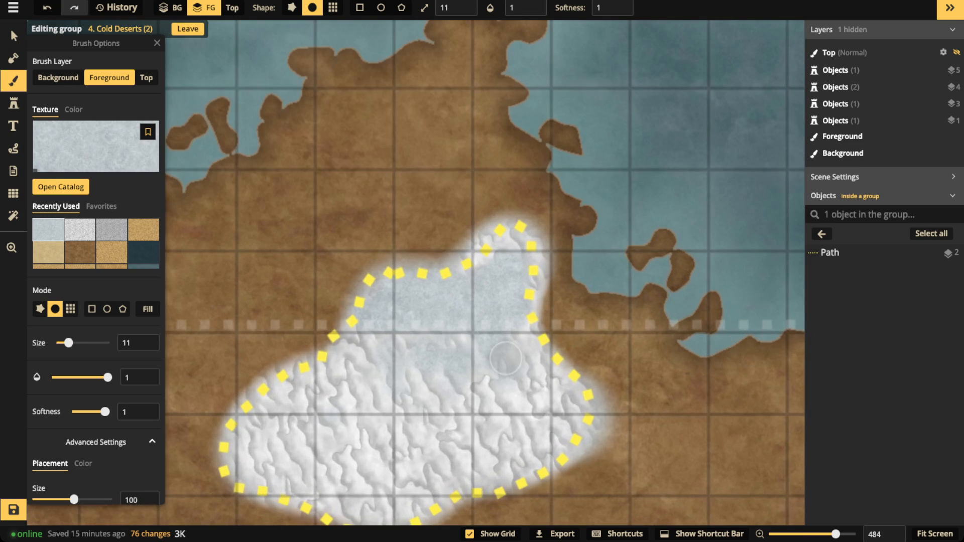
pyautogui.click(511, 246)
pyautogui.click(508, 214)
pyautogui.click(506, 211)
pyautogui.click(503, 221)
pyautogui.click(490, 243)
pyautogui.click(474, 252)
pyautogui.click(488, 260)
pyautogui.click(544, 251)
pyautogui.click(540, 295)
pyautogui.click(536, 303)
pyautogui.click(538, 287)
pyautogui.click(540, 268)
pyautogui.click(526, 258)
pyautogui.click(516, 243)
pyautogui.click(503, 241)
pyautogui.click(488, 250)
pyautogui.click(481, 252)
pyautogui.click(466, 256)
pyautogui.click(455, 257)
pyautogui.click(437, 263)
pyautogui.click(425, 259)
pyautogui.click(377, 270)
pyautogui.click(368, 290)
pyautogui.click(354, 291)
pyautogui.click(395, 289)
pyautogui.click(403, 259)
pyautogui.click(424, 255)
pyautogui.click(433, 247)
pyautogui.click(448, 233)
pyautogui.click(463, 244)
pyautogui.click(543, 295)
pyautogui.click(547, 297)
pyautogui.click(559, 283)
pyautogui.click(558, 258)
pyautogui.click(556, 234)
pyautogui.click(542, 225)
pyautogui.click(436, 231)
pyautogui.click(367, 271)
pyautogui.click(332, 290)
pyautogui.click(345, 304)
pyautogui.click(349, 301)
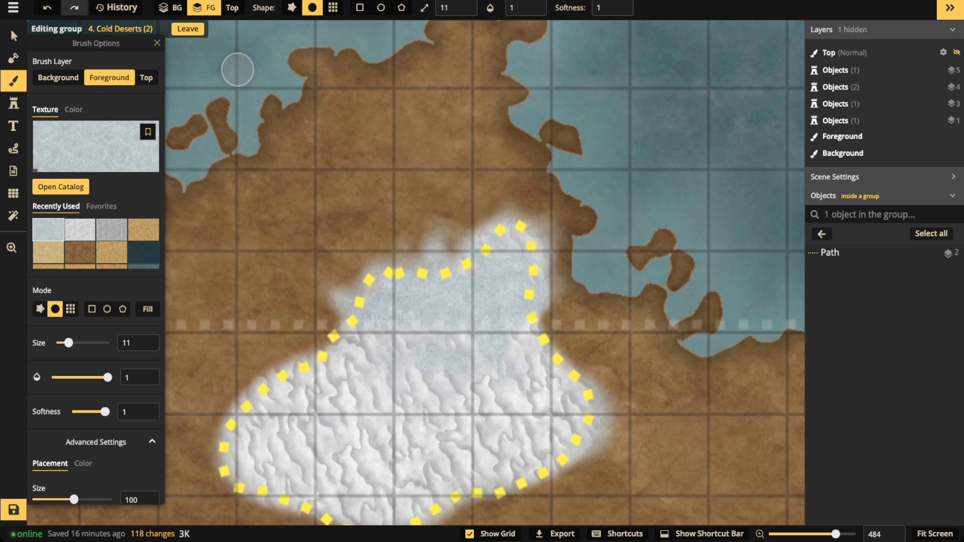
# Examine how the painted cold desert looks alongside the other deserts and the climate zones across the map.
pyautogui.click(14, 35)
pyautogui.scroll(-6, 466, 191)
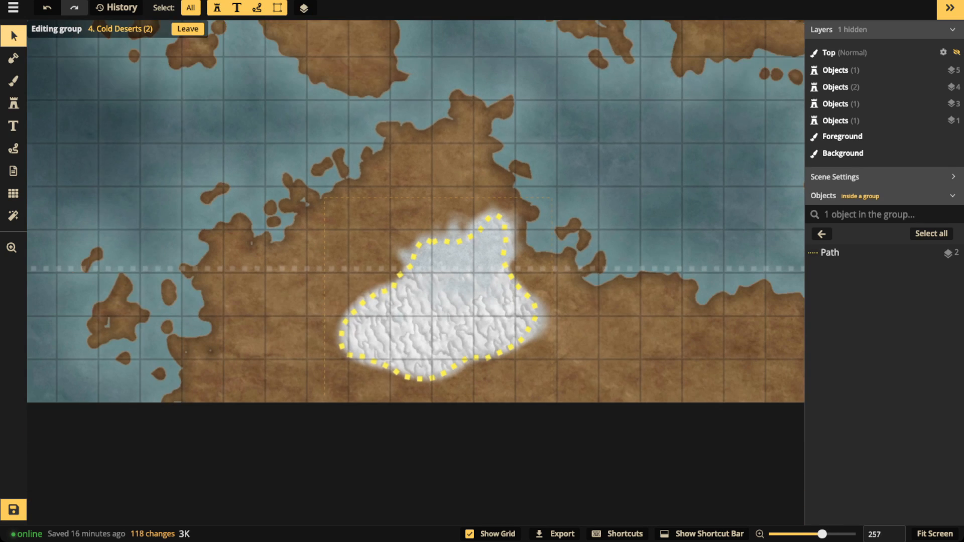
pyautogui.scroll(-2, 466, 191)
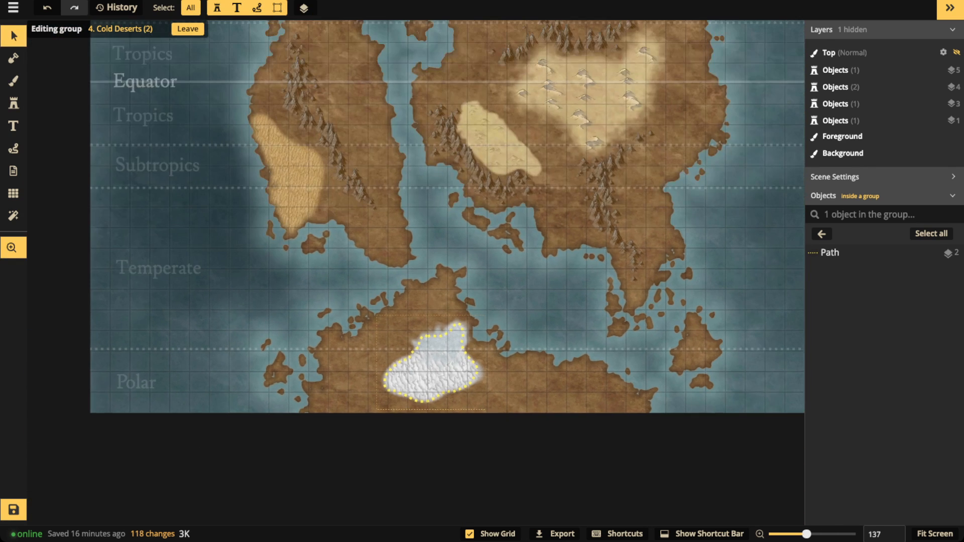
pyautogui.moveTo(466, 191); pyautogui.dragTo(448, 252)
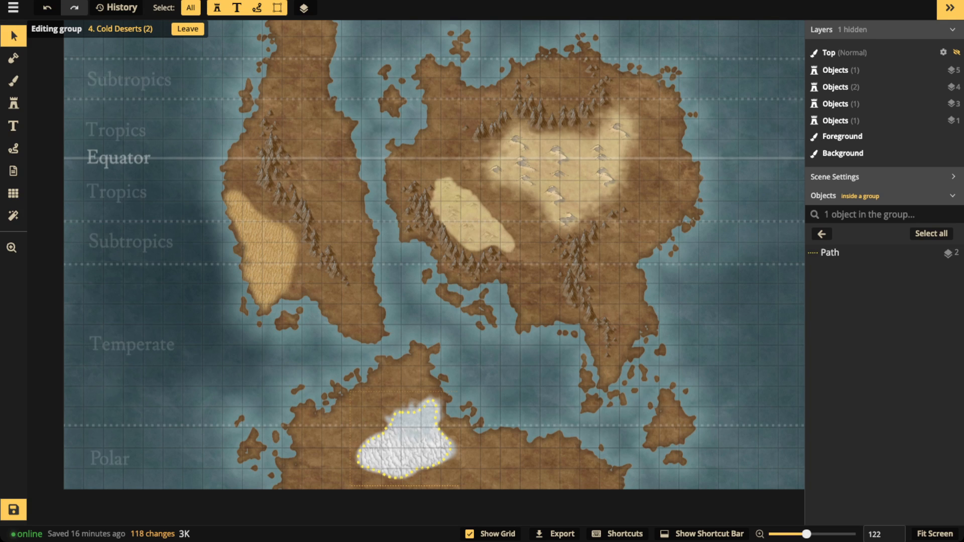
pyautogui.scroll(-2, 411, 242)
pyautogui.moveTo(411, 241); pyautogui.dragTo(388, 312)
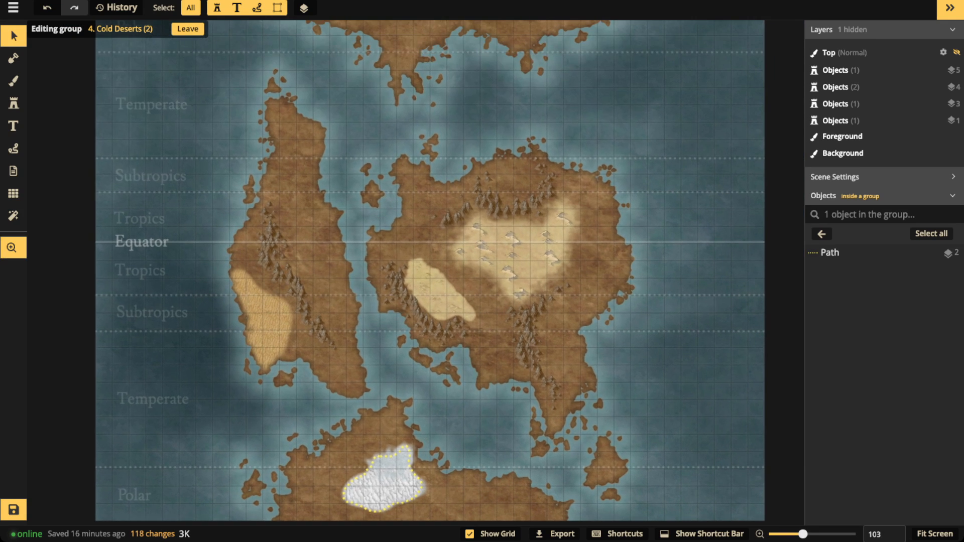